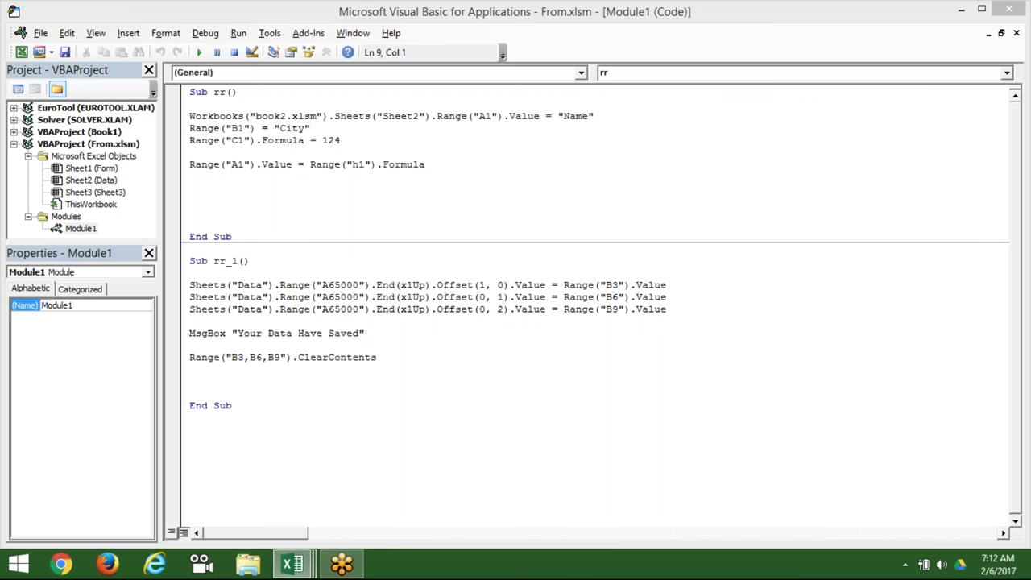
- Switch from the VBA editor back to the Excel Form sheet with Alt+F11
key(alt+F11)
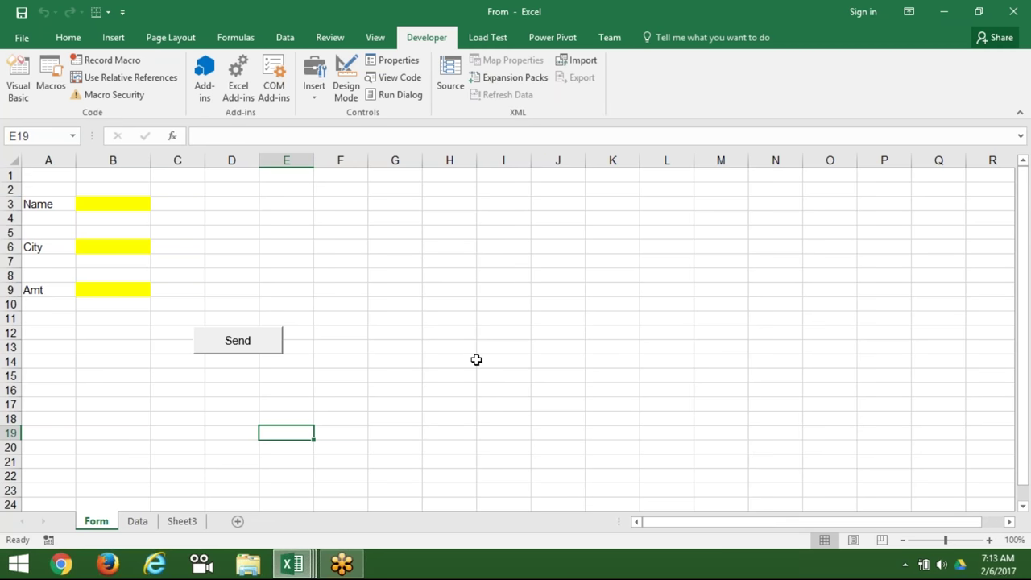
- Select the Name cell B3 and reopen the VBA editor on Module1's rr_1 macro
click(472, 360)
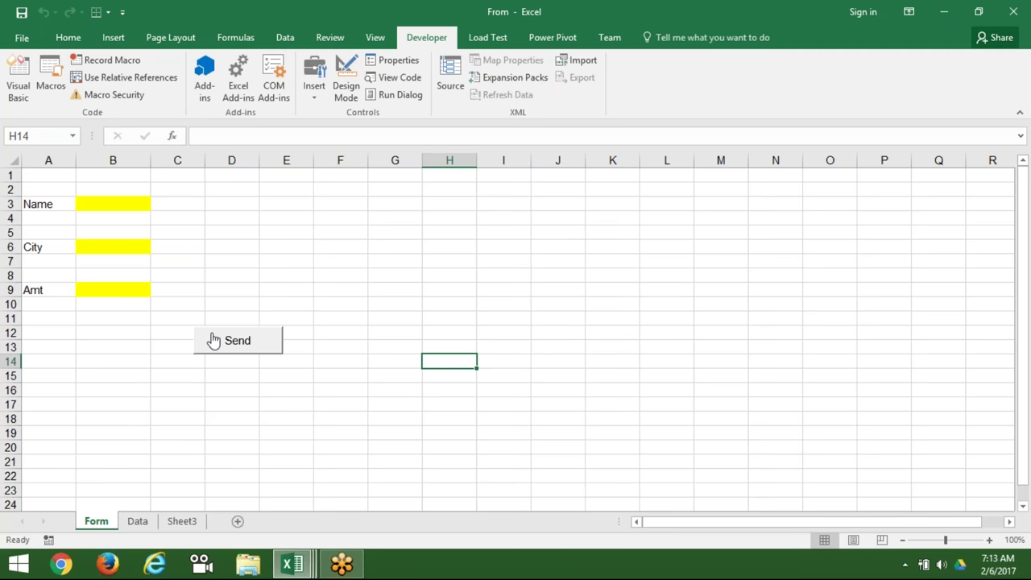
click(88, 206)
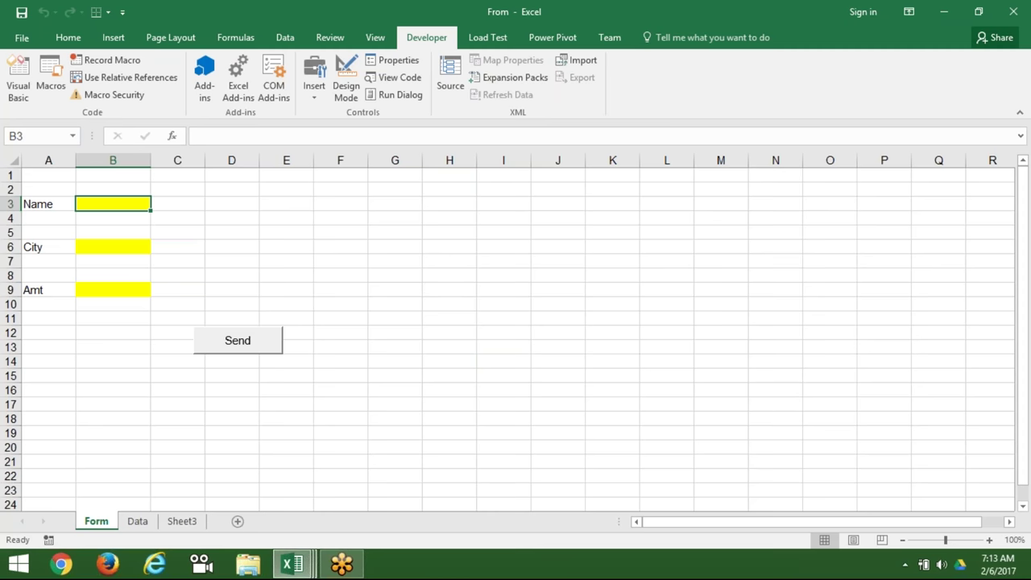
key(alt+F11)
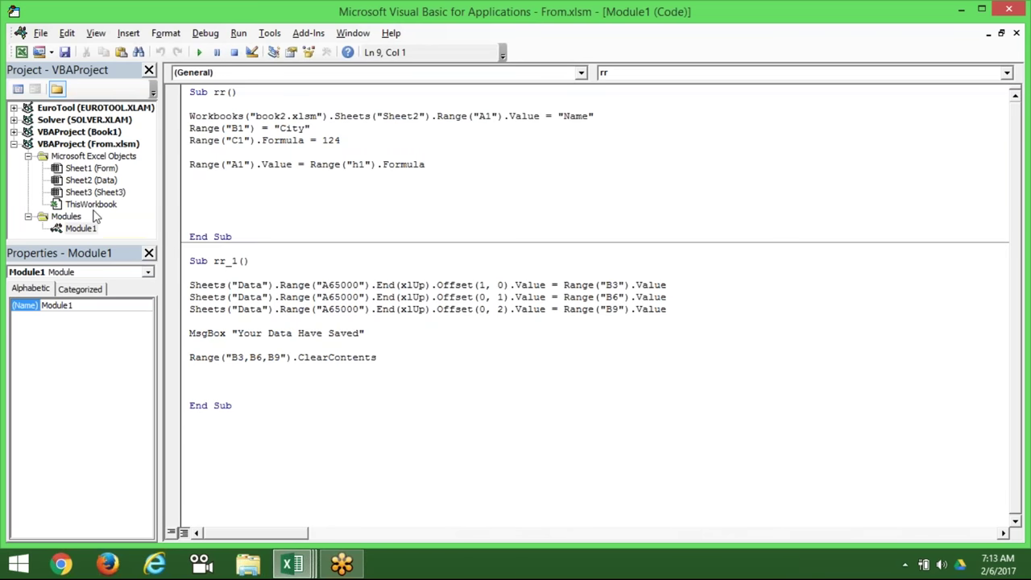
- Insert a blank line above rr_1's Sheets statements and begin If range("B3").Value
click(192, 284)
click(193, 279)
key(Return)
key(Return)
key(Return)
click(190, 284)
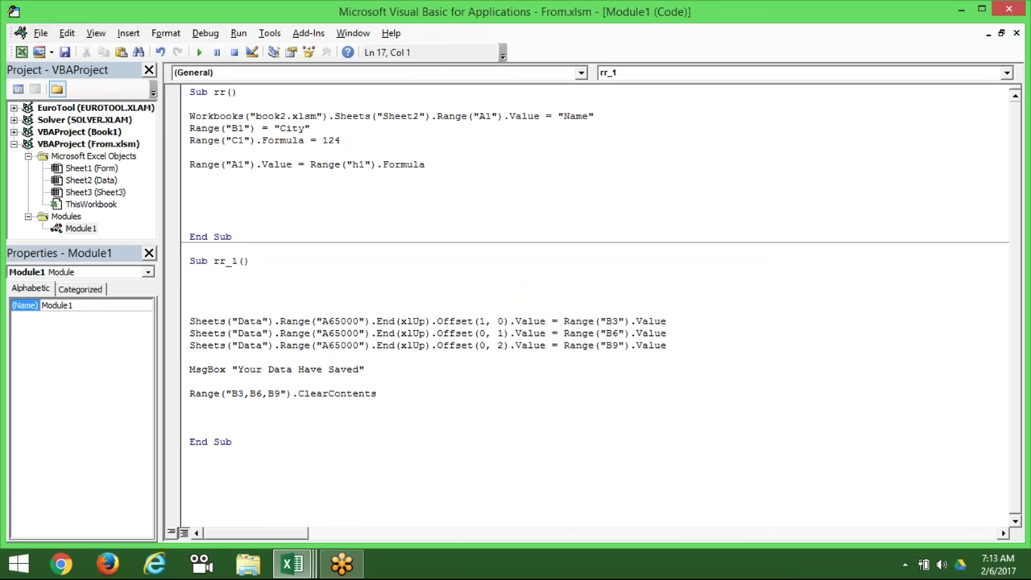
text(if)
key(alt+F11)
key(alt+F11)
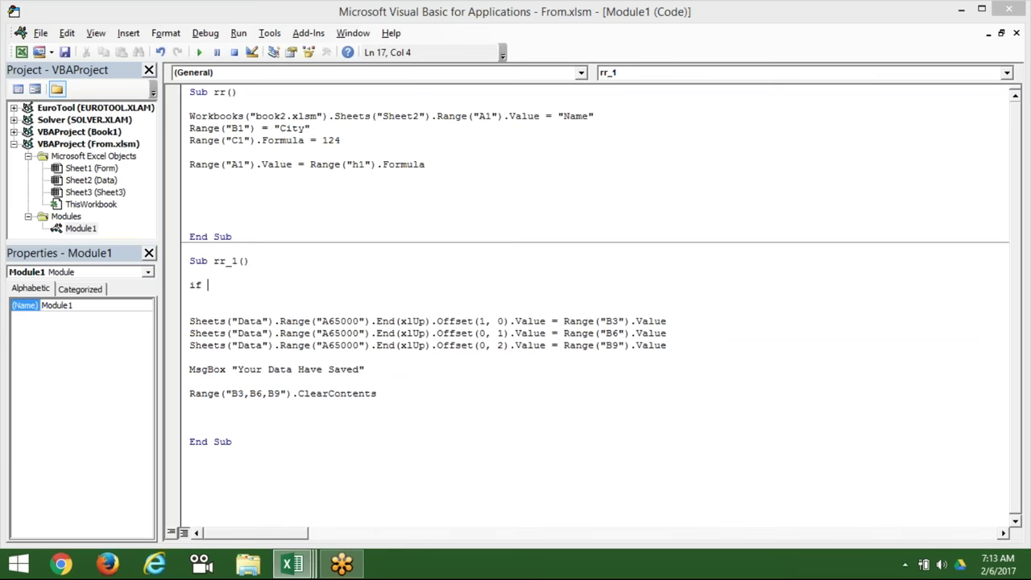
text(range)
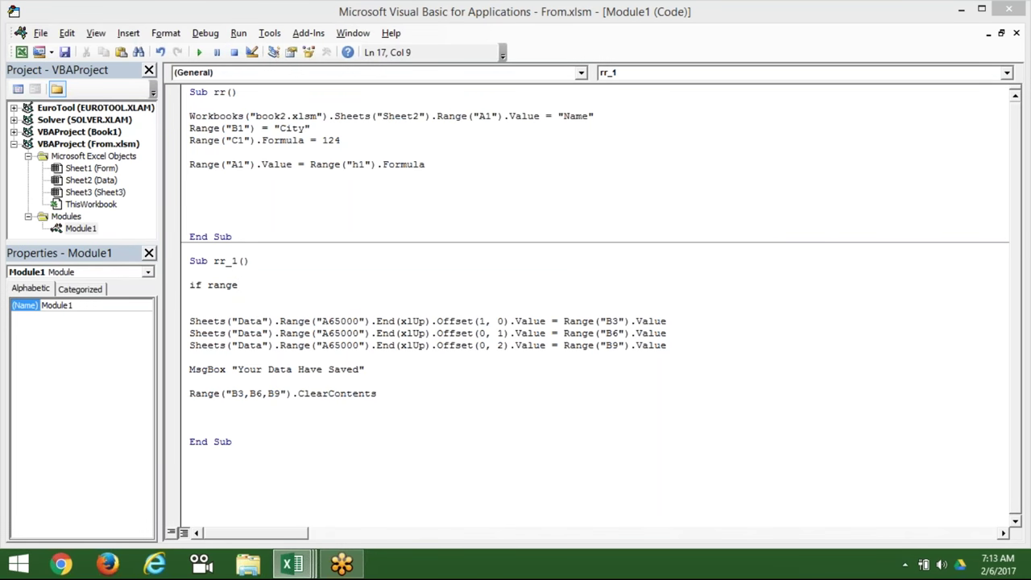
text(("B3")
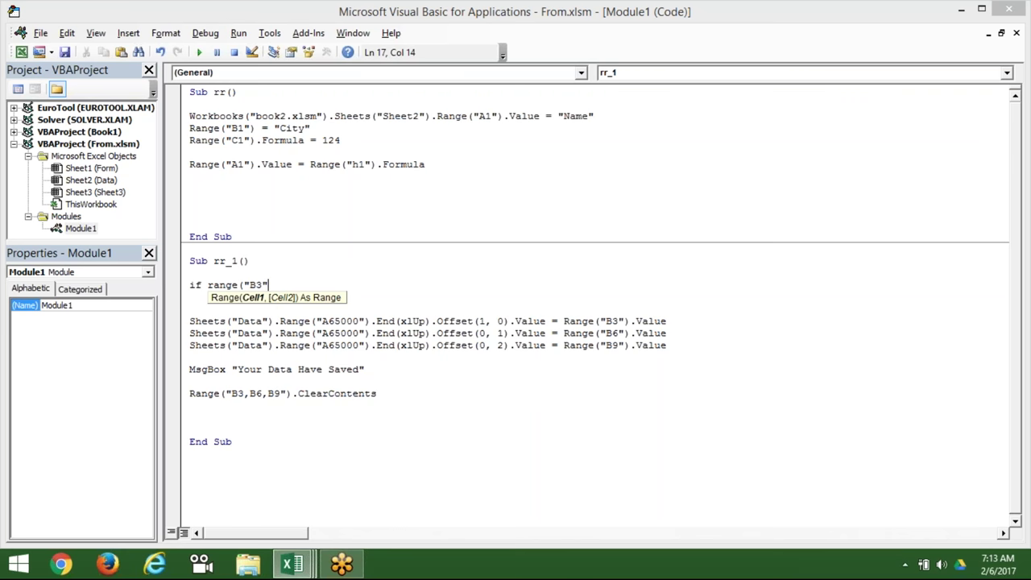
text().v)
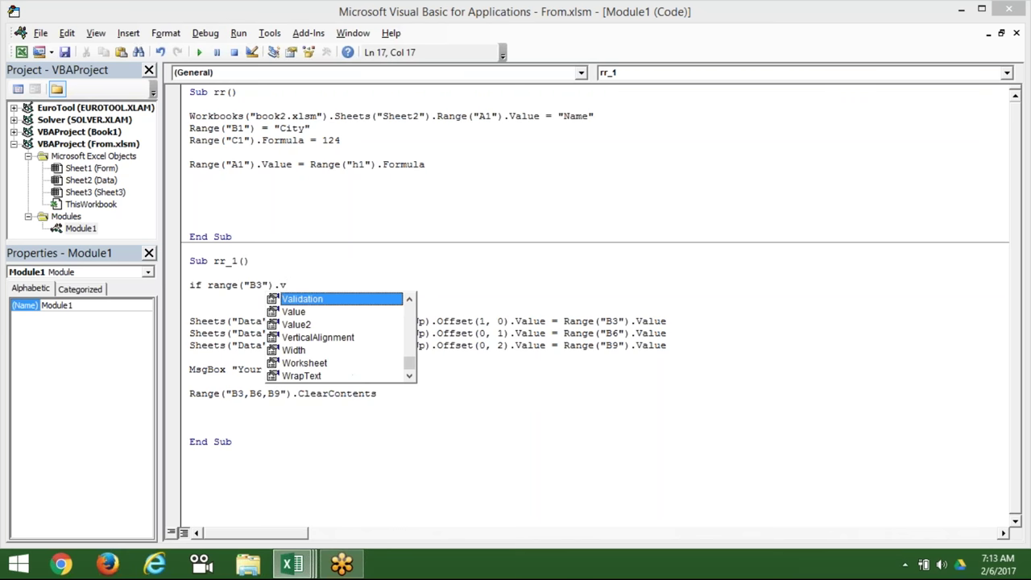
key(Down)
key(Tab)
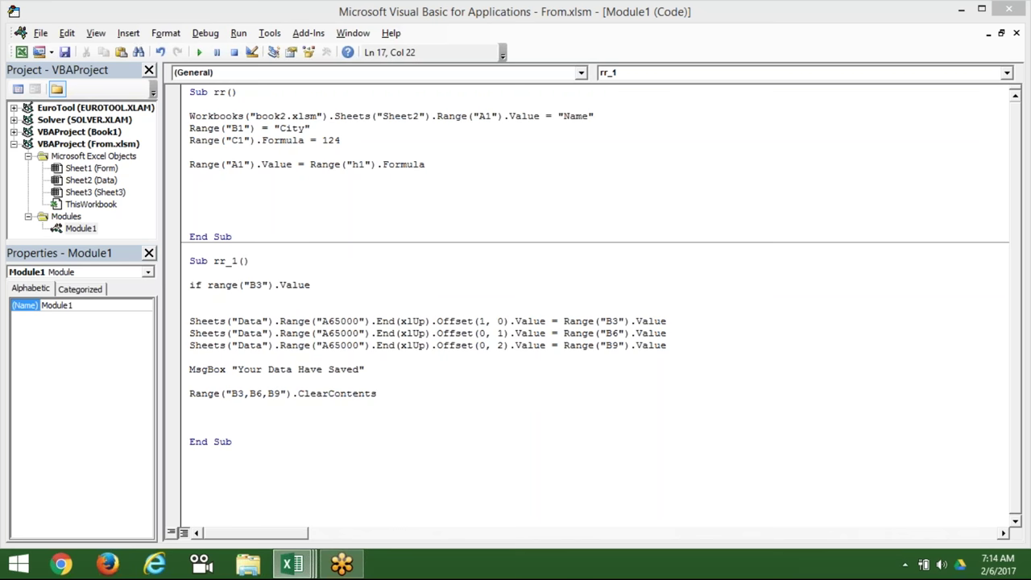
- Finish the condition as =0 Then, correcting the misspelled 'than'
text(=0)
text( than)
key(Return)
key(Return)
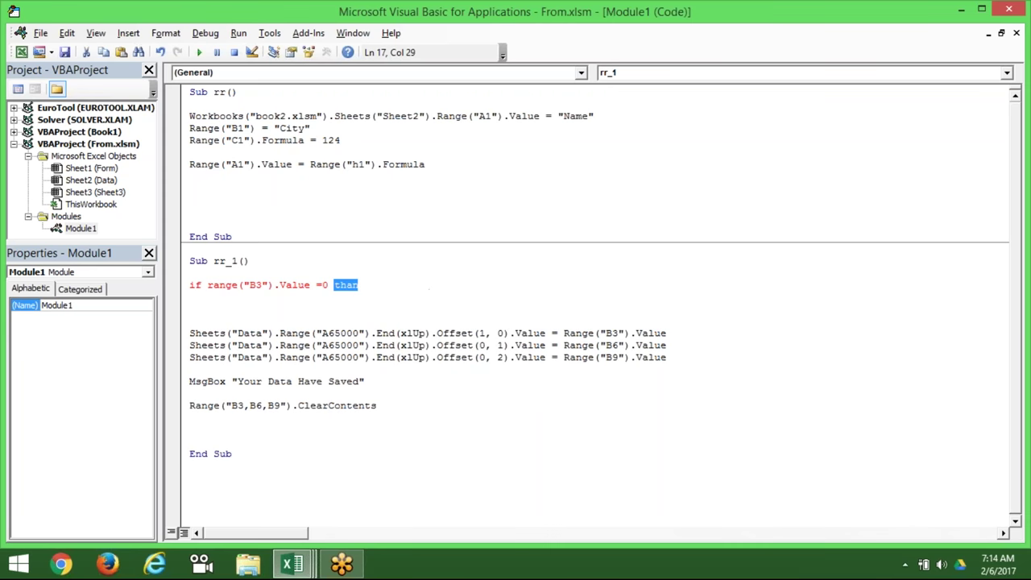
key(Right)
key(BackSpace)
key(BackSpace)
text(en)
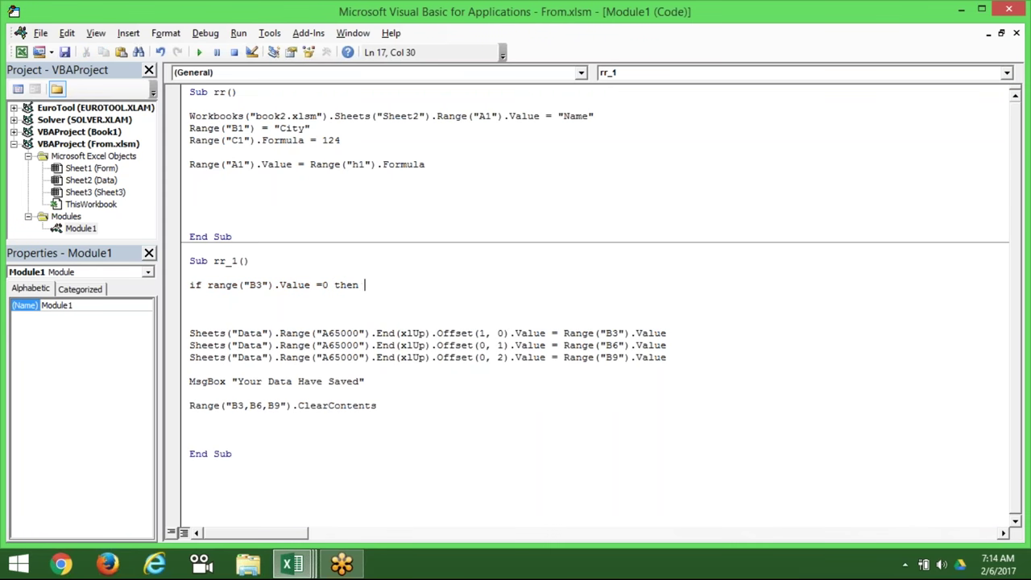
key(Down)
key(Up)
- Add Exit Sub after Then and remove the extra blank line below
key(alt+Tab)
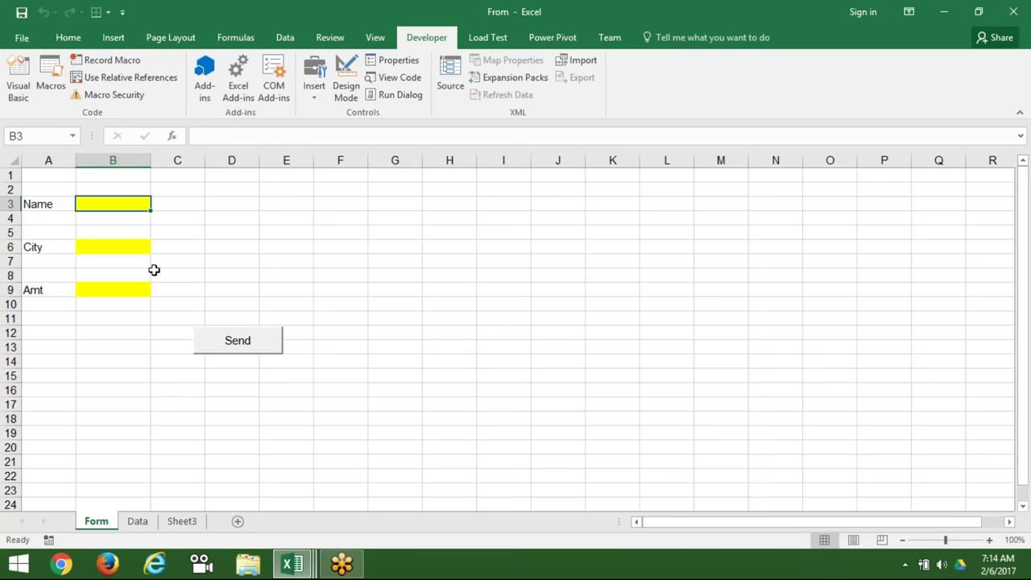
key(alt+Tab)
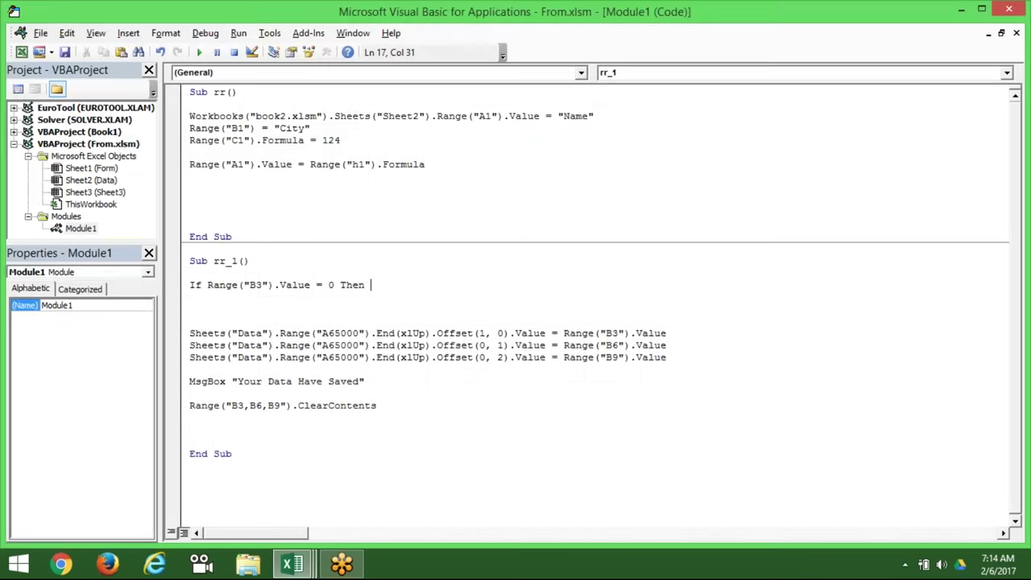
text(exit sub)
key(Return)
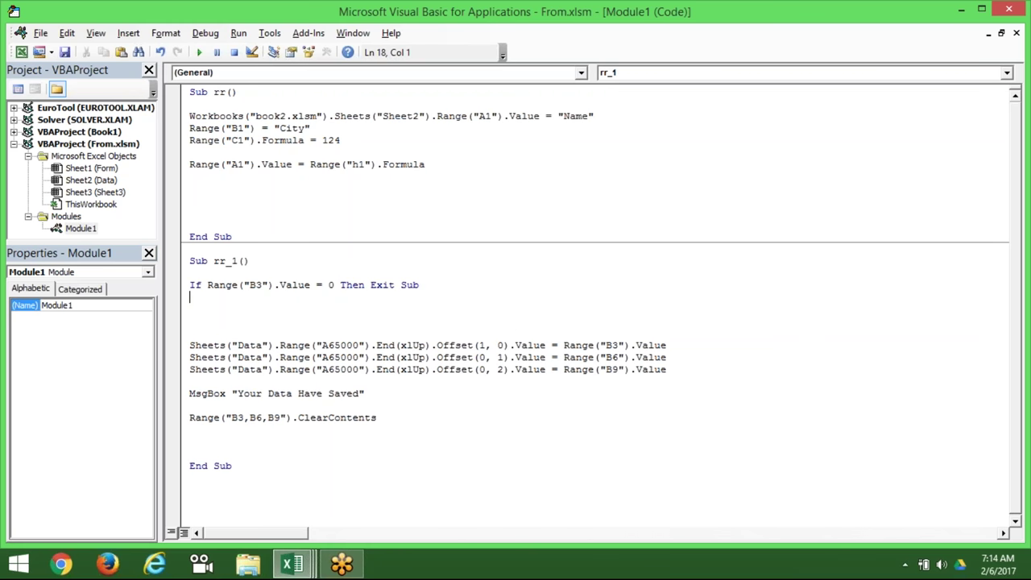
key(Delete)
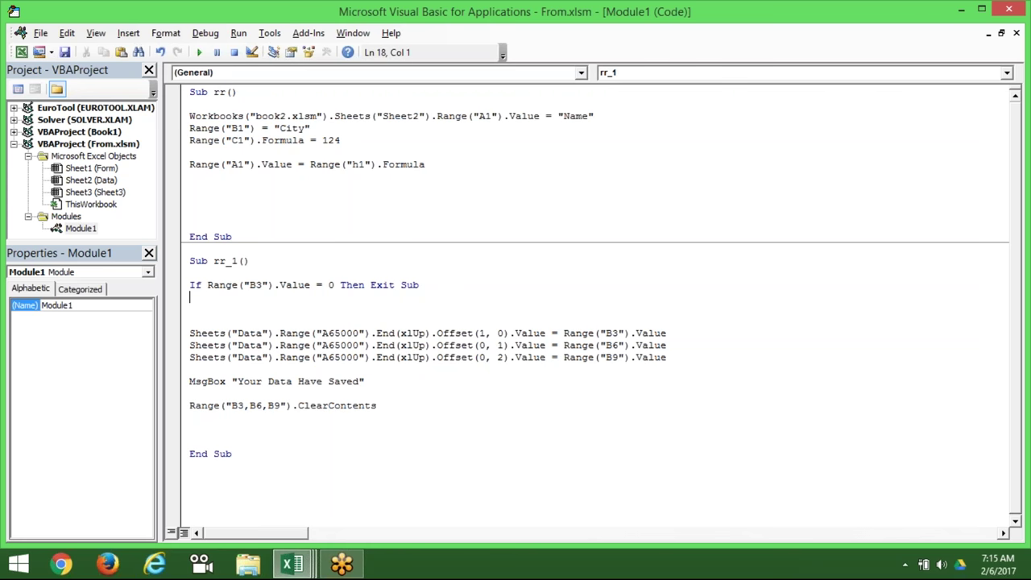
- Switch to the Excel Form sheet with Alt+F11 to test the empty-name check
key(alt+F11)
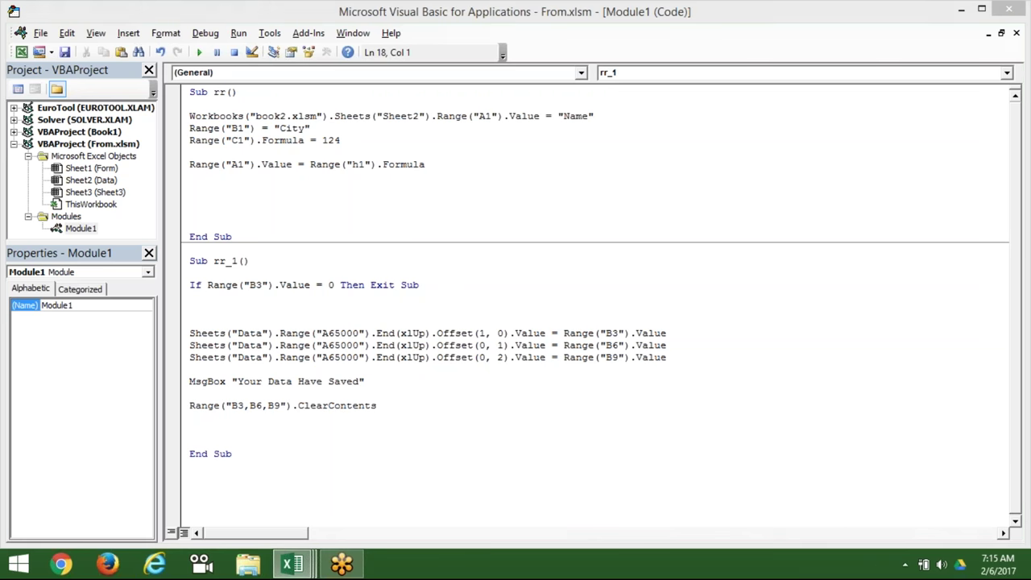
- Leave Name blank, enter Delhi in B6 and 1500 in B9, and run Send
click(108, 250)
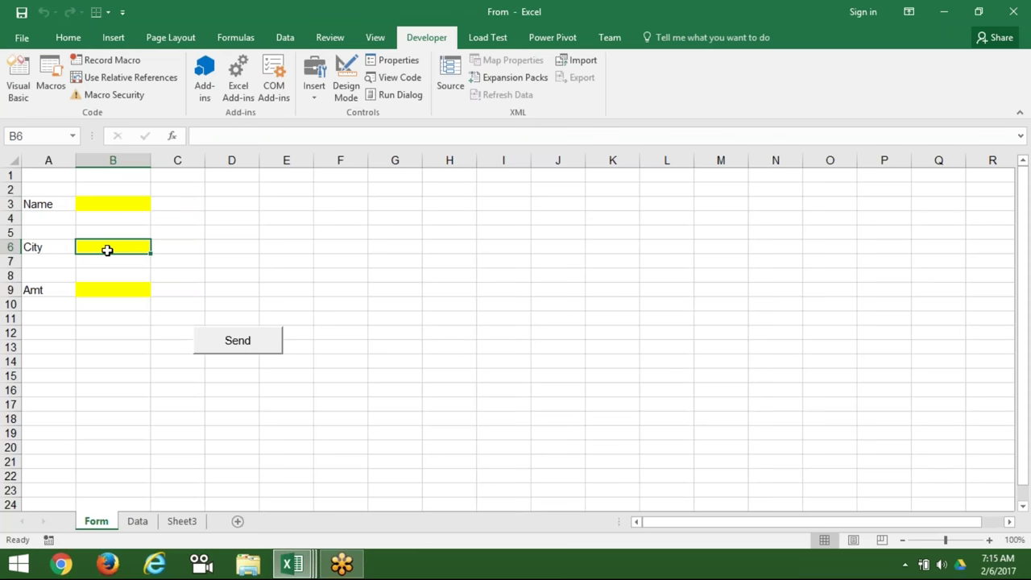
text(Delhi)
key(Down)
key(Down)
key(Down)
text(1500)
key(Return)
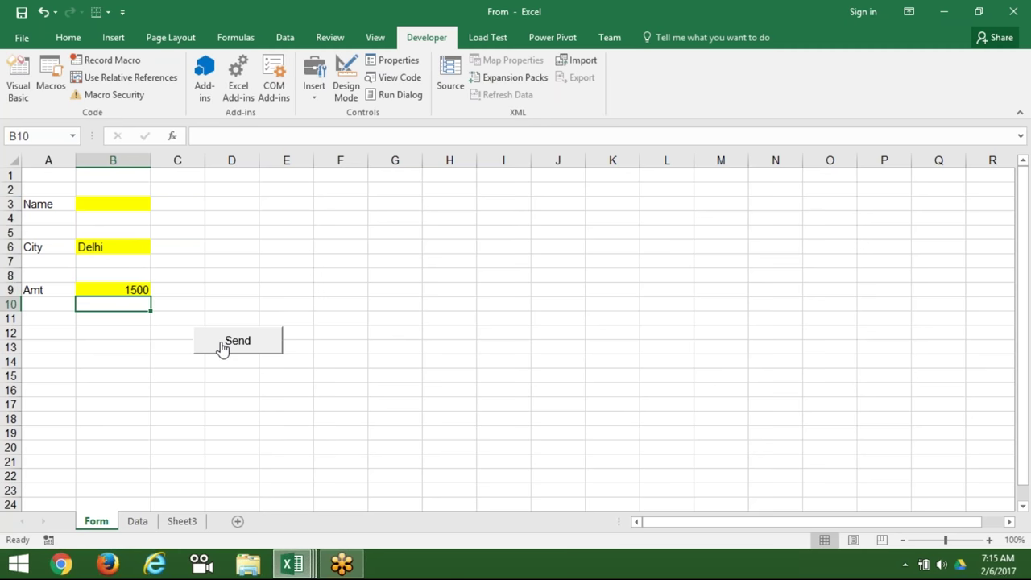
click(222, 346)
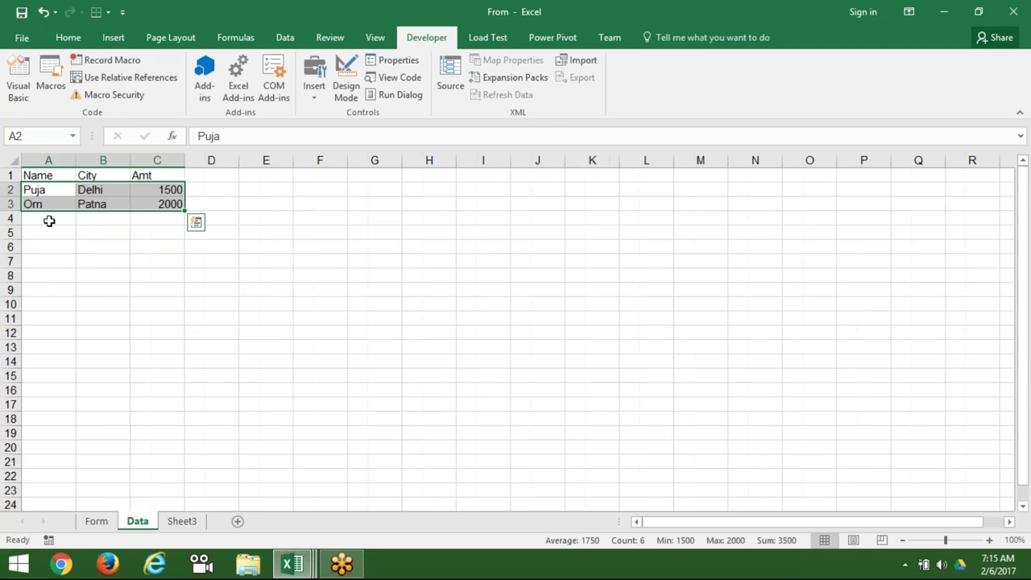
- Confirm the Data sheet gained no new row, then return to the Form sheet
drag(83, 218, 172, 216)
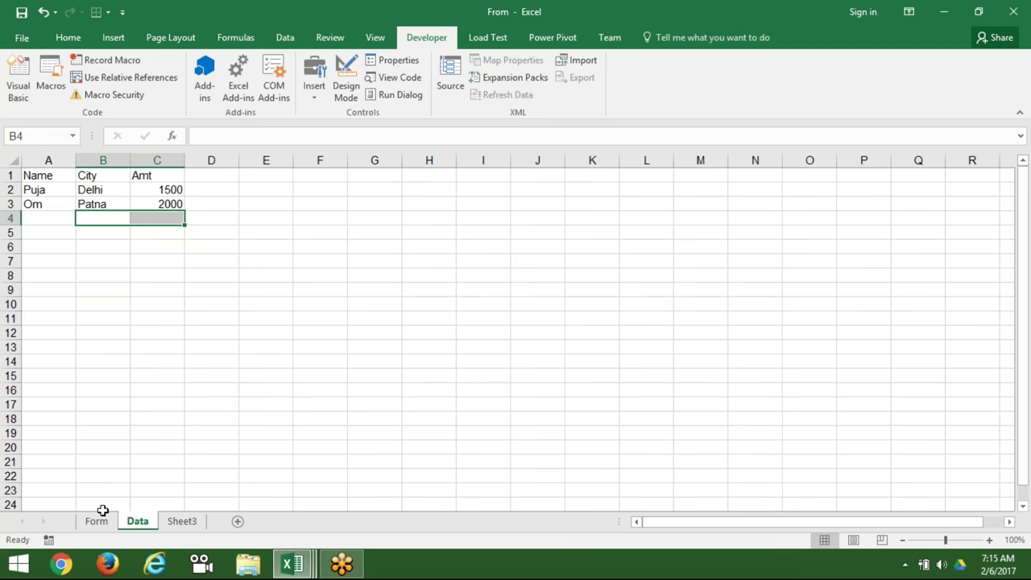
click(98, 522)
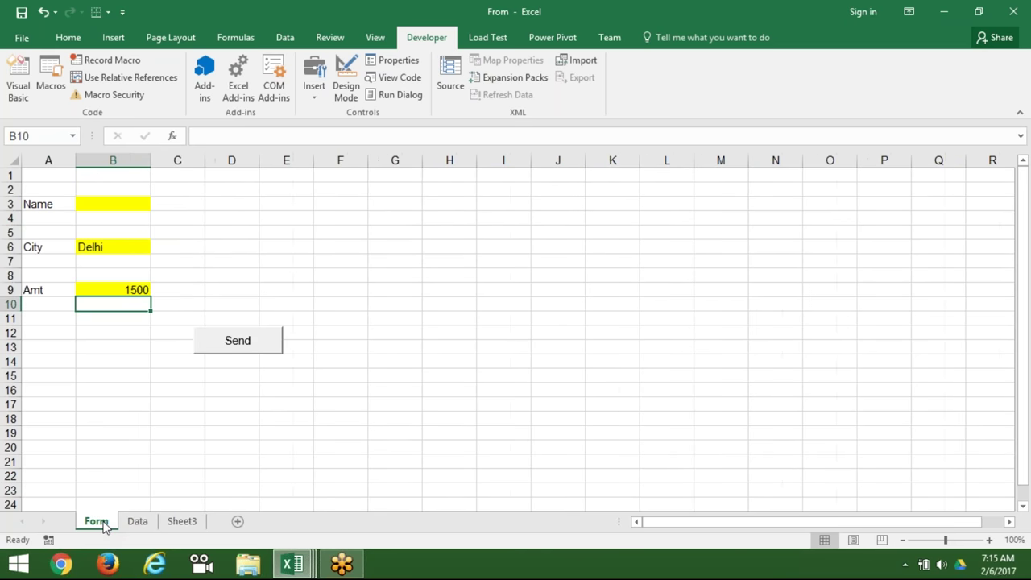
click(293, 563)
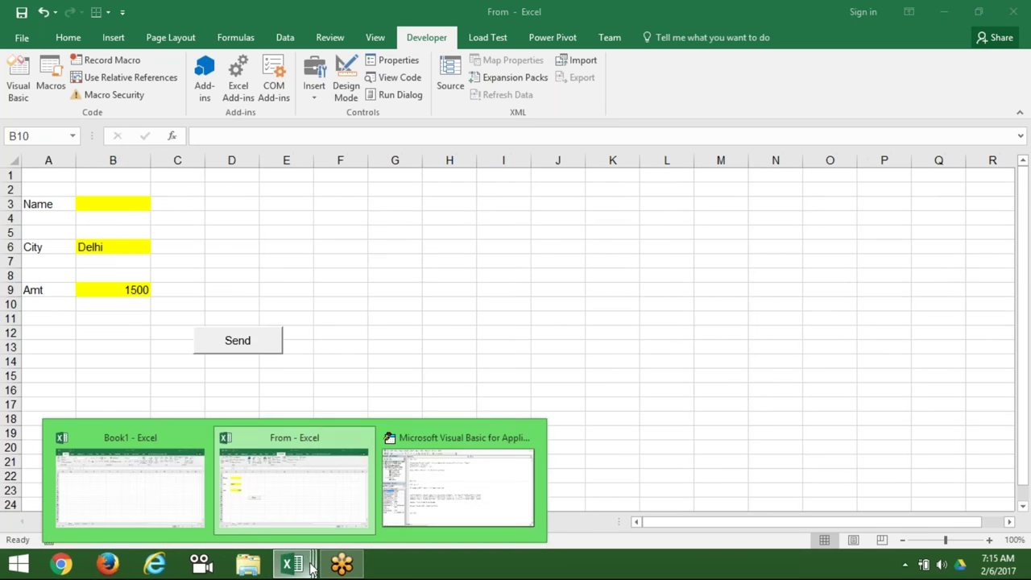
- Bring the Visual Basic editor back to the front from the taskbar preview
click(409, 513)
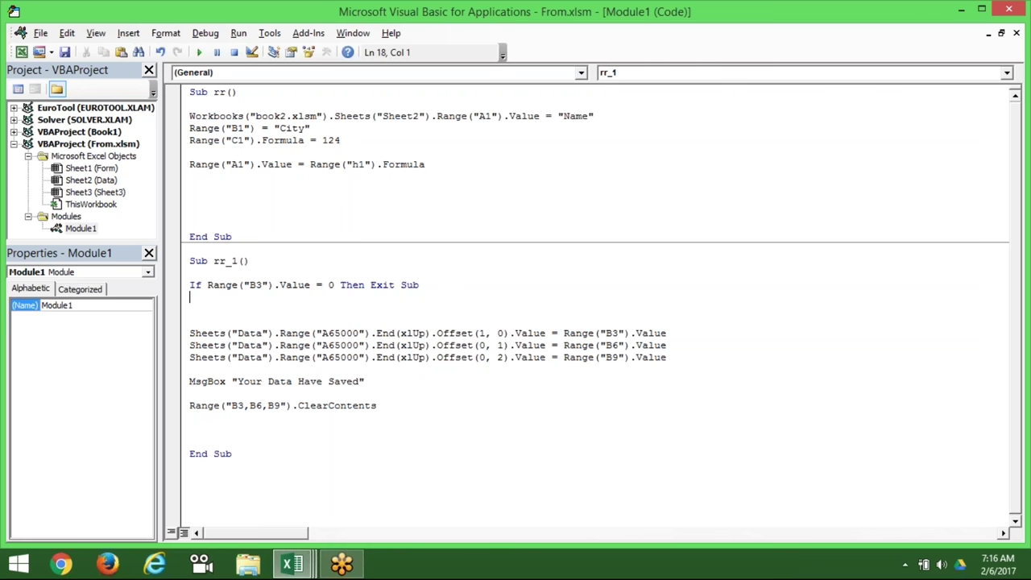
- Move Exit Sub onto its own line below the If, with a blank line above it
key(Up)
key(ctrl+Right)
key(ctrl+Right)
key(ctrl+Right)
key(ctrl+Right)
key(ctrl+Right)
key(ctrl+Right)
key(Right)
key(Right)
key(Right)
key(Right)
key(Right)
key(Return)
key(Return)
key(Up)
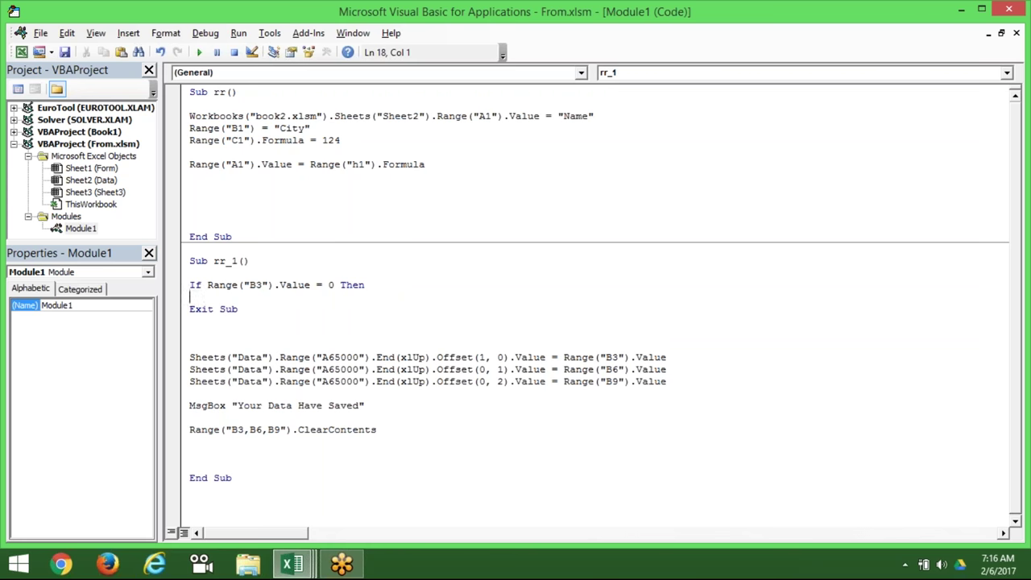
key(Down)
key(shift+Down)
key(Up)
key(Up)
key(Delete)
key(Down)
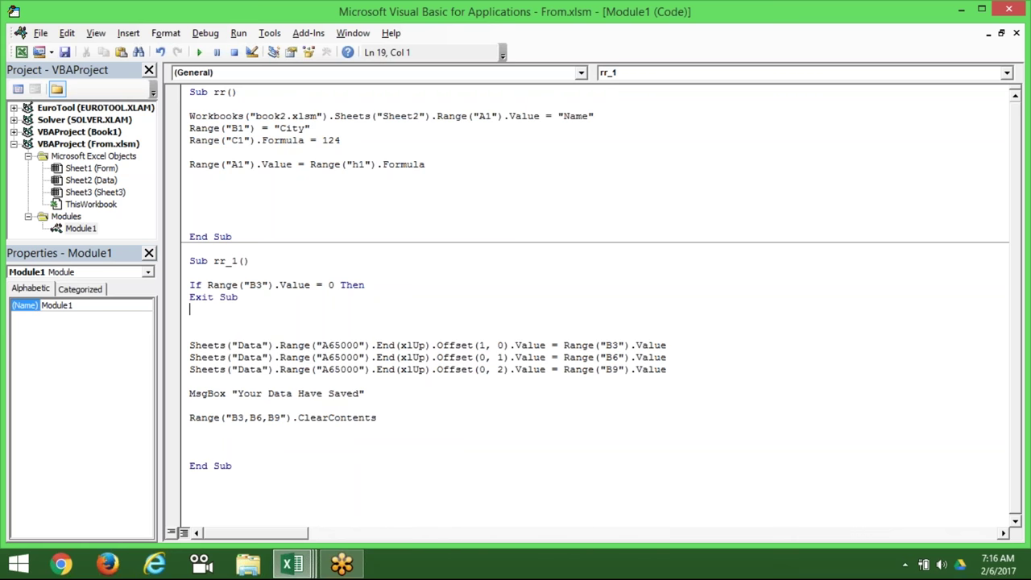
key(Up)
key(shift+Down)
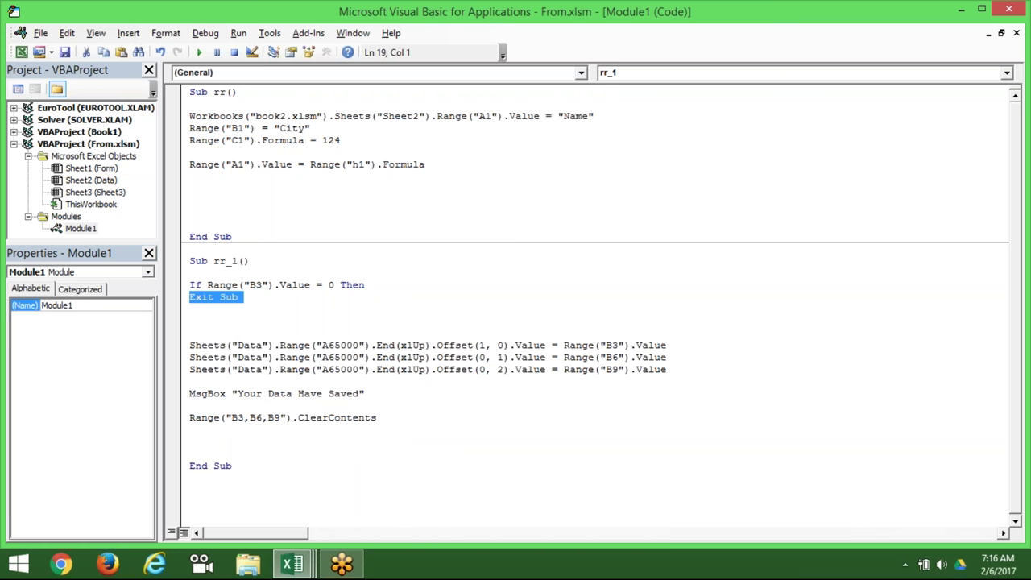
key(Up)
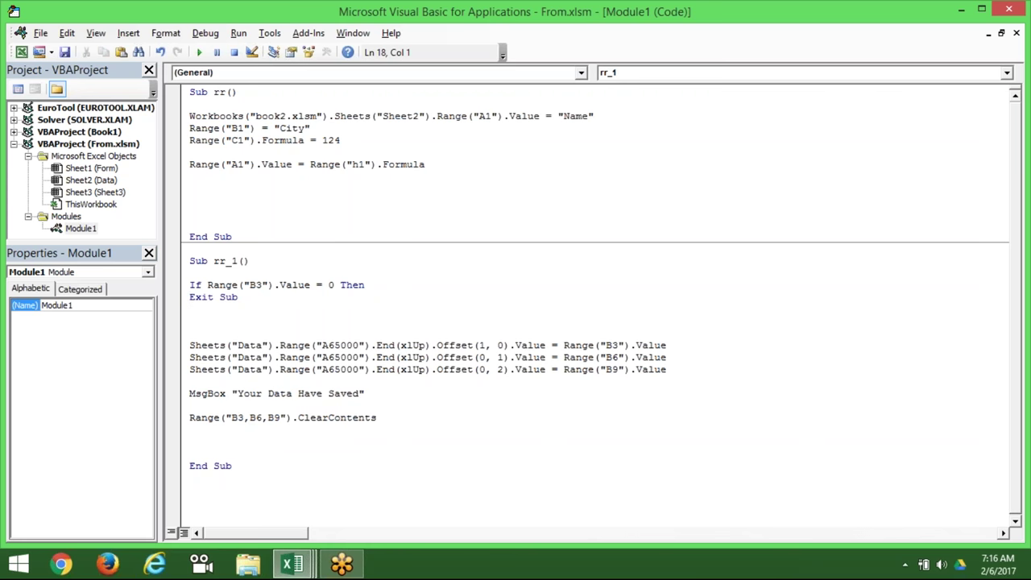
key(Return)
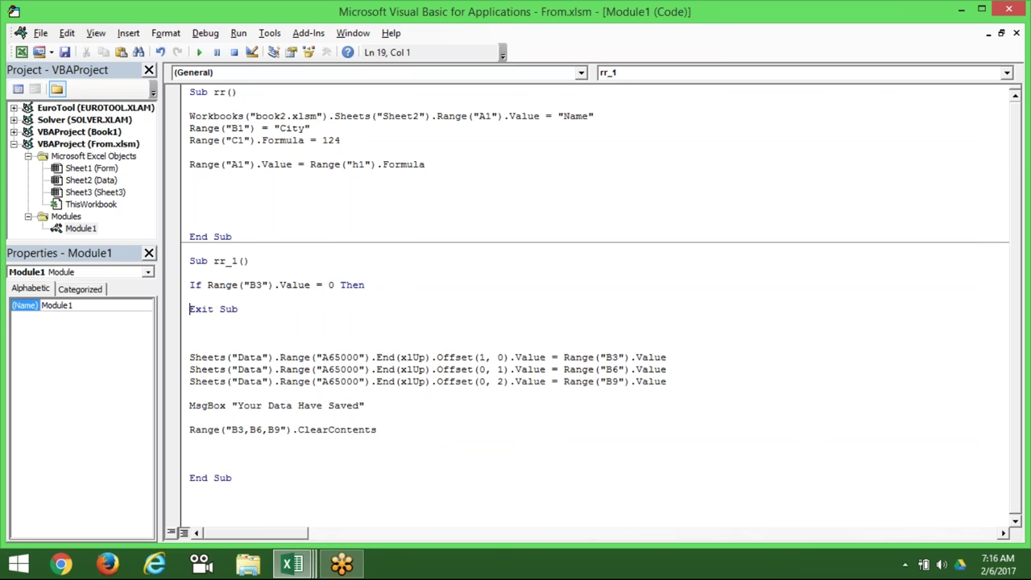
key(Up)
- Add MsgBox "Please Enter Name" above Exit Sub inside the If block
text(msgbo)
key(BackSpace)
text(x )
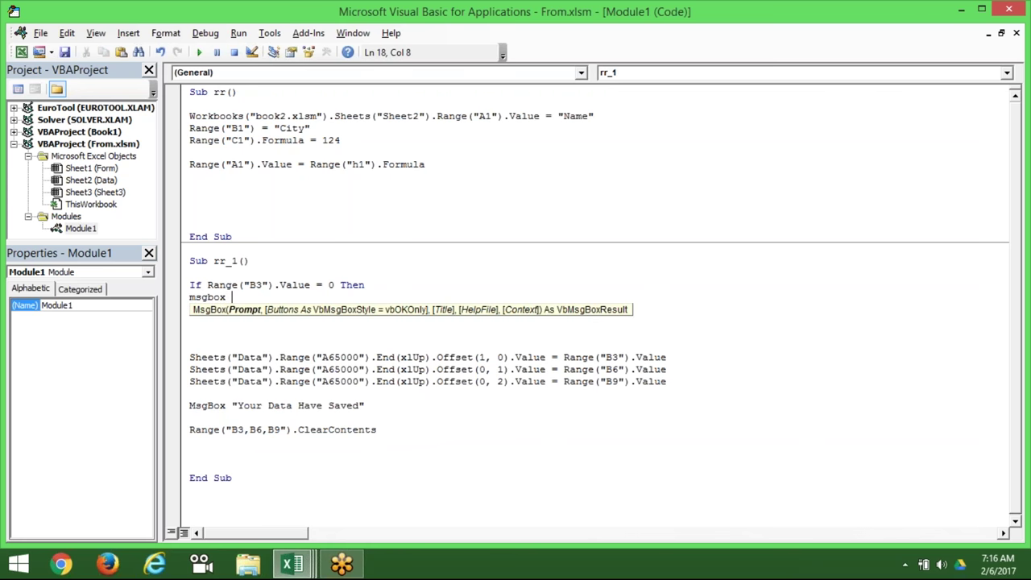
text(")
text(Your )
text(Data)
key(BackSpace)
key(BackSpace)
key(BackSpace)
key(BackSpace)
key(BackSpace)
key(BackSpace)
key(BackSpace)
key(BackSpace)
key(BackSpace)
text(Please )
text(Enter Name)
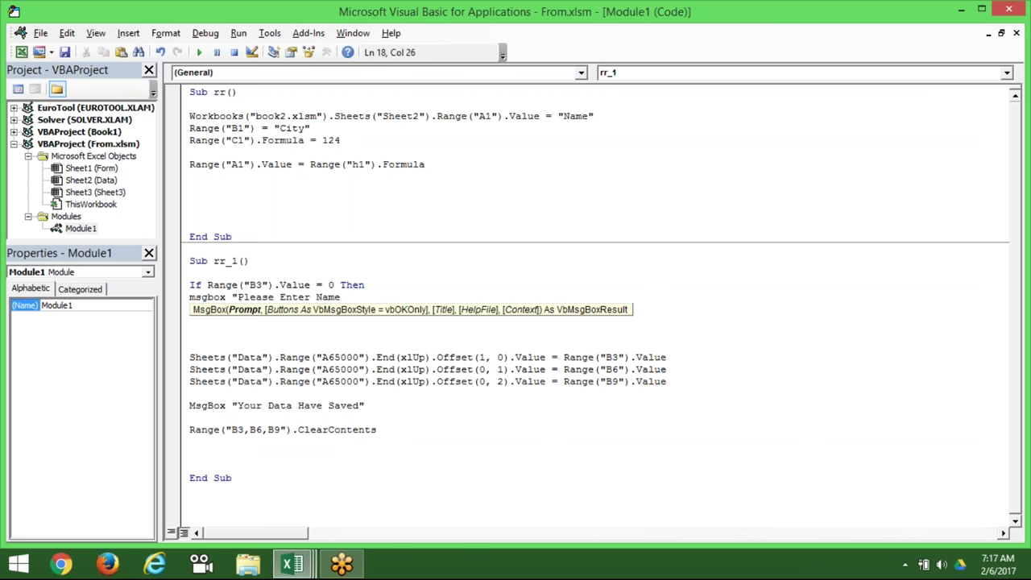
text(")
key(Down)
text(Exit Sub)
key(Down)
key(Up)
key(Up)
key(Left)
key(Left)
key(Left)
key(Left)
key(Left)
key(Left)
key(Left)
key(Left)
key(Left)
key(Left)
key(Left)
key(Left)
key(Left)
key(Left)
key(Left)
key(Up)
key(Down)
key(Up)
key(Down)
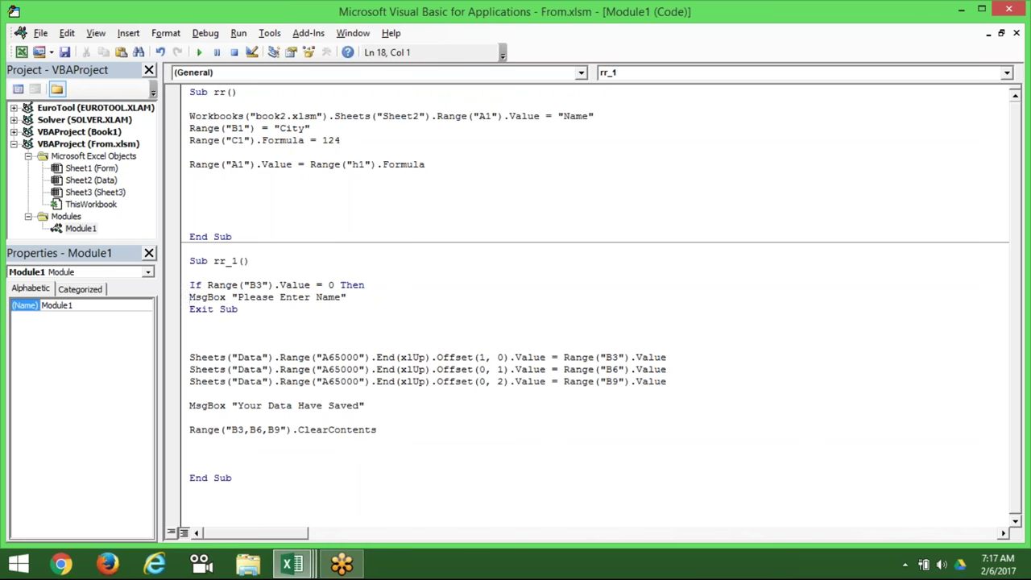
key(shift+Down)
key(shift+Down)
key(Down)
key(Up)
- Close the block with End If, then run Send on the Form with Name blank
text(end if)
key(Return)
key(Left)
key(Up)
key(Up)
key(Up)
key(Left)
key(Left)
key(Left)
key(Left)
key(Down)
key(Left)
key(Left)
key(Down)
key(Up)
key(shift+Down)
key(shift+Down)
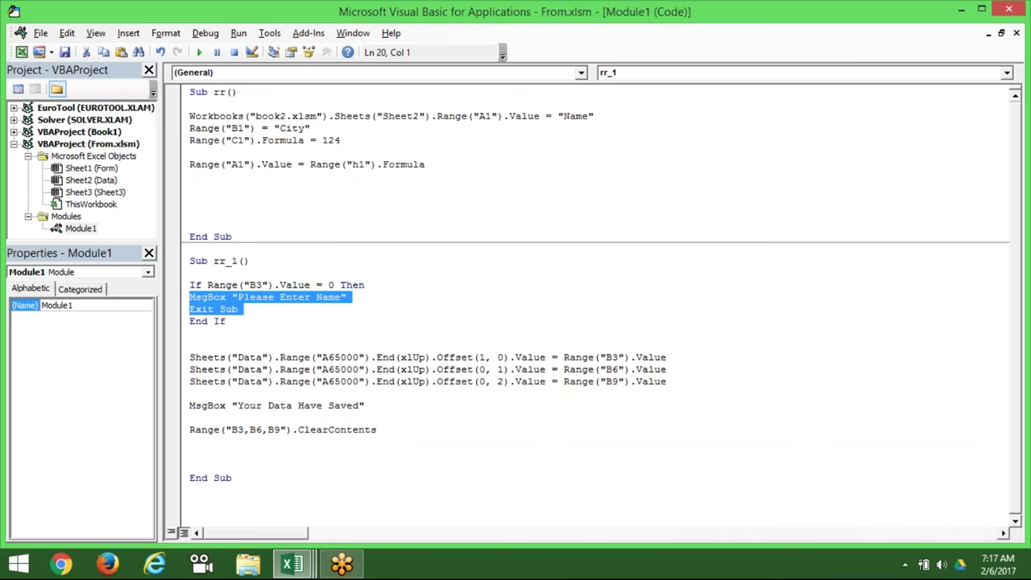
key(Right)
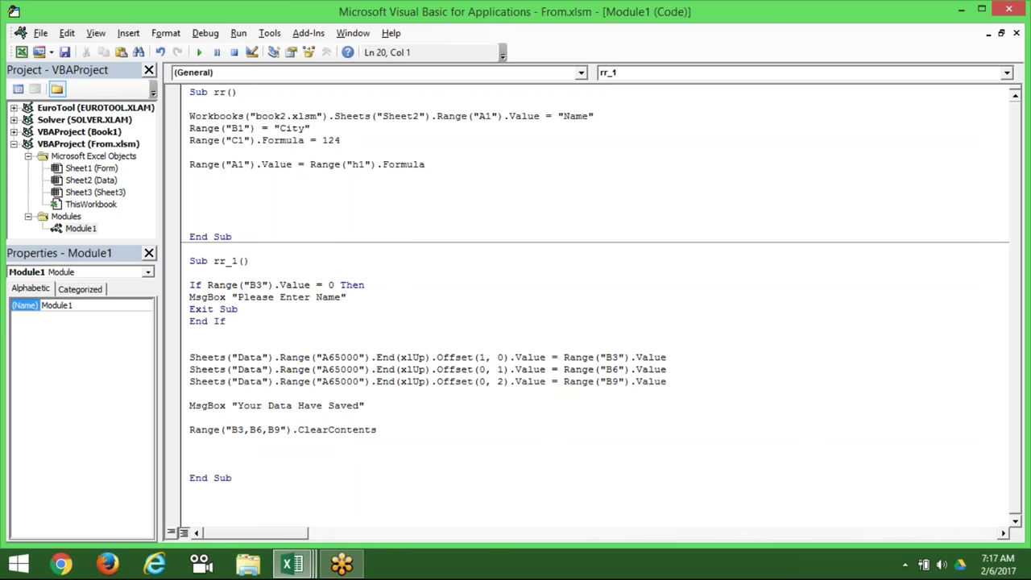
key(alt+F11)
click(246, 345)
- Dismiss the warning, enter Puja in B3, run Send and acknowledge the saved message
click(539, 332)
click(132, 207)
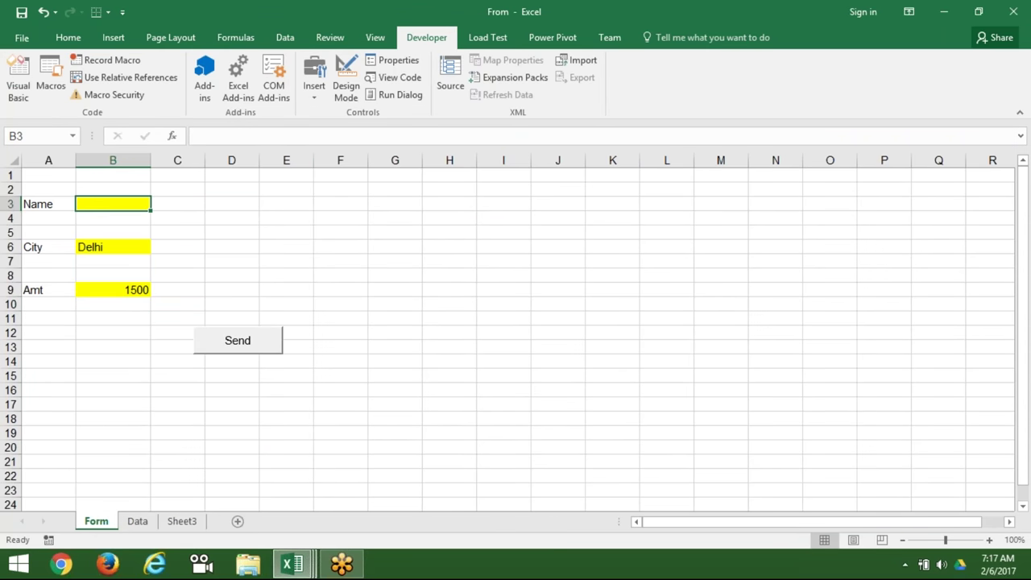
text(Puja)
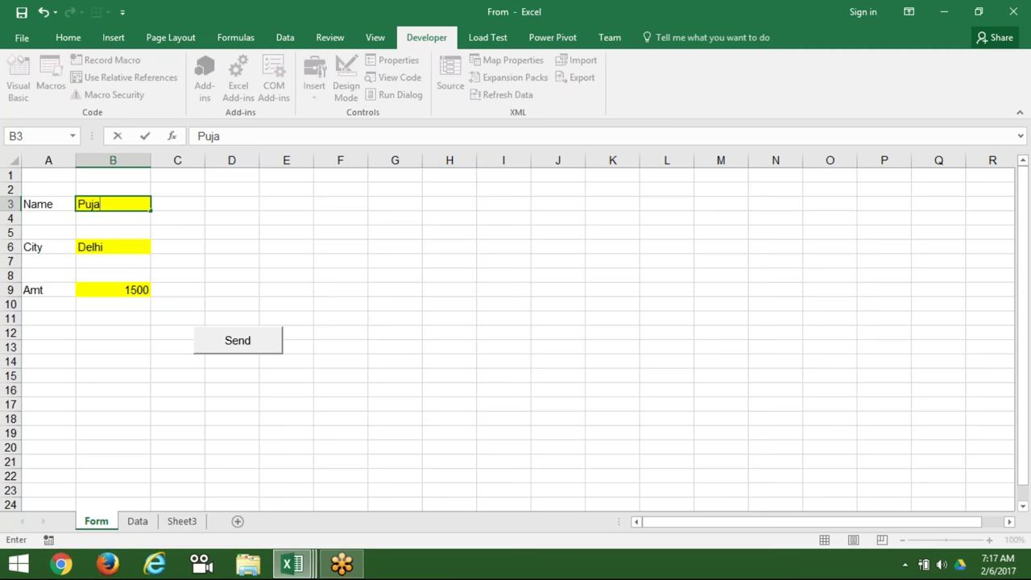
click(121, 346)
click(245, 345)
click(539, 331)
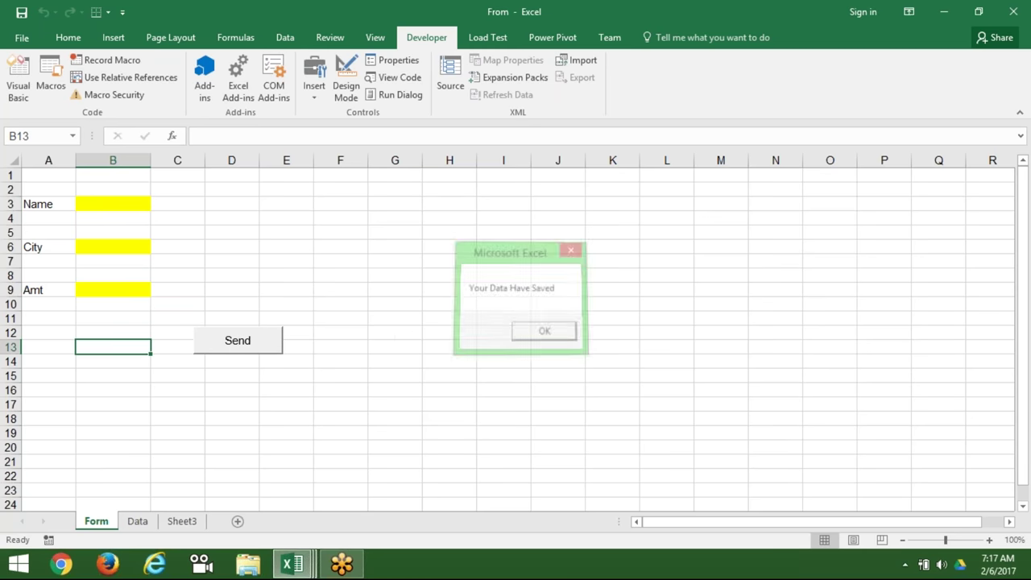
- Check the new Puja row on the Data sheet, then return to the Form and VBA editor
click(138, 522)
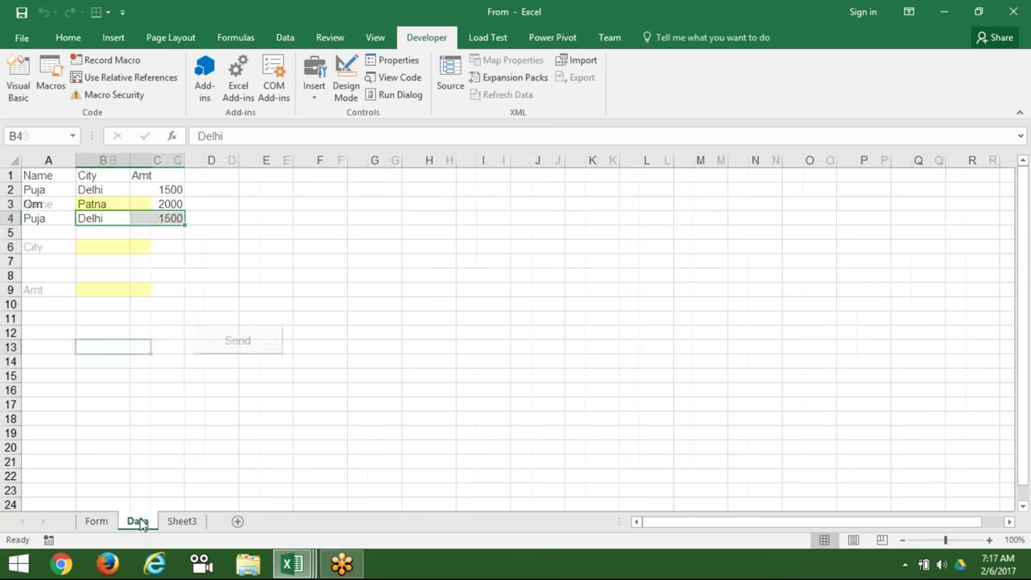
drag(34, 218, 136, 211)
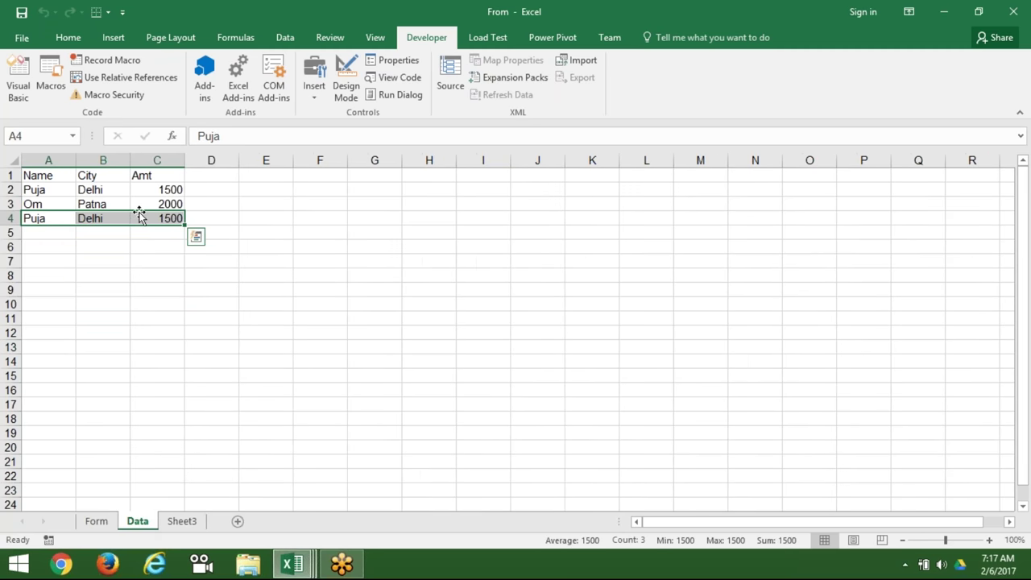
click(66, 235)
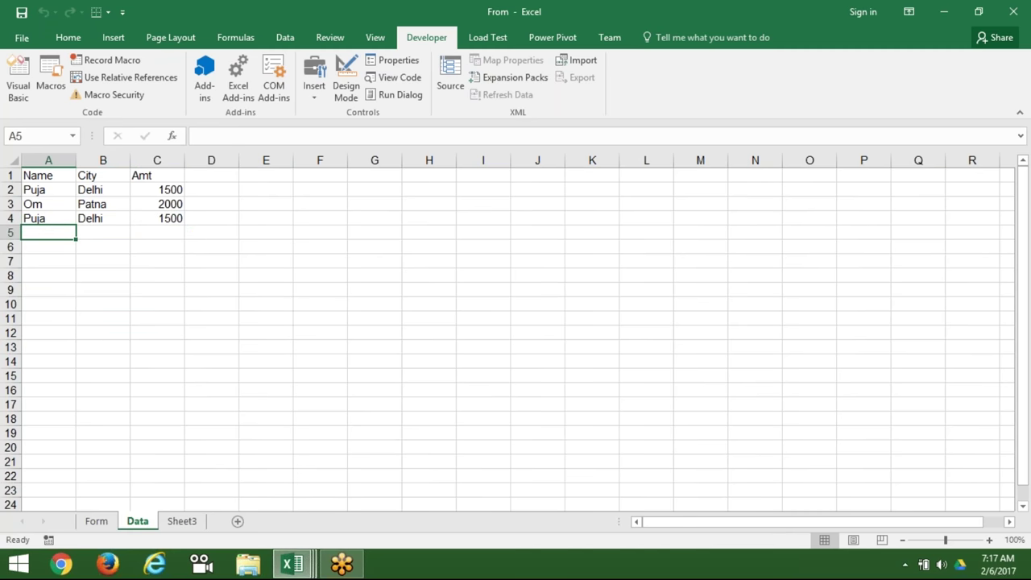
click(103, 523)
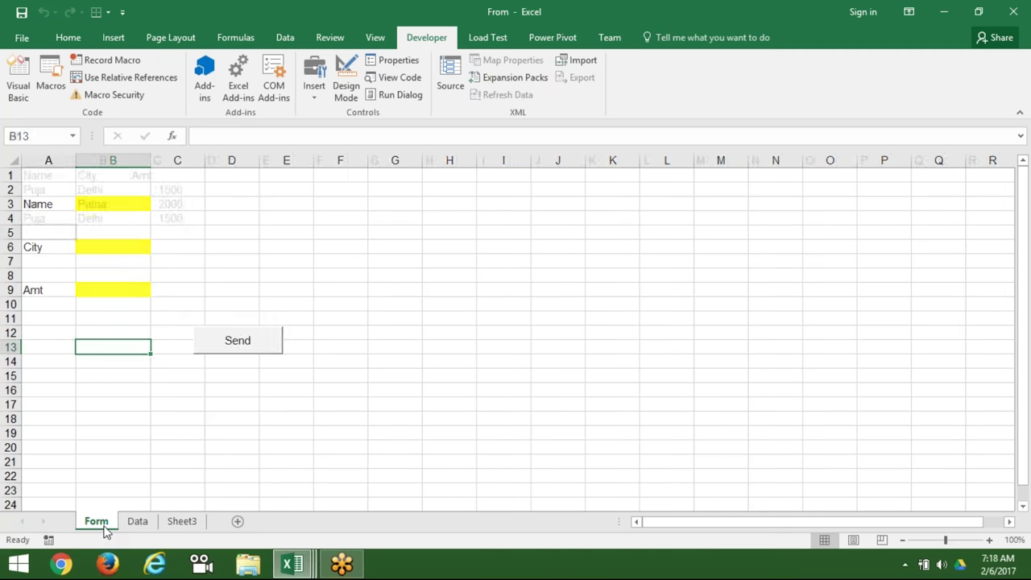
key(alt+F11)
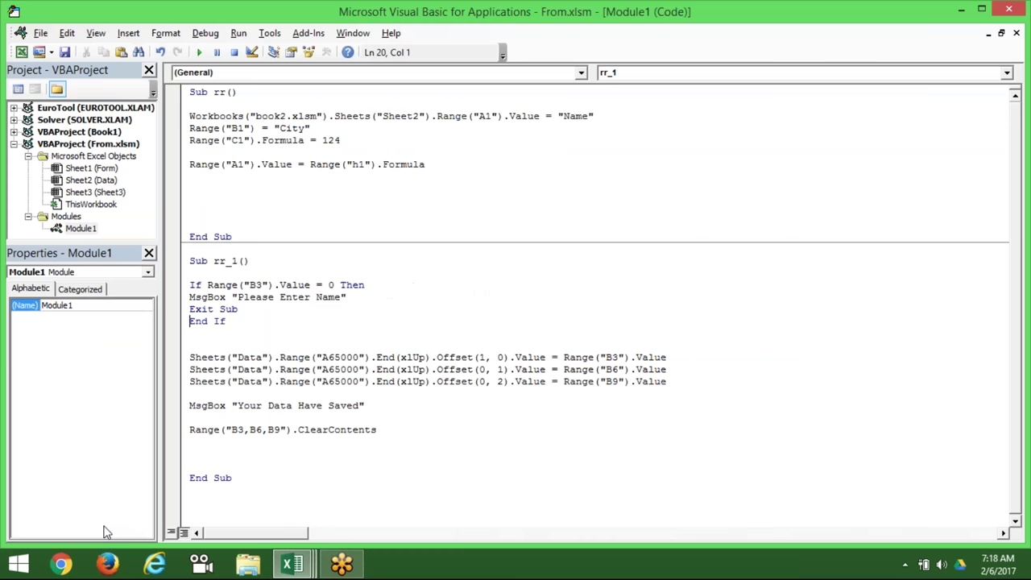
- Review the Form's B3, B6 and B9 cells, then place the caret after '= 0' in the If line
click(271, 345)
key(alt+F11)
click(110, 201)
click(108, 244)
click(107, 287)
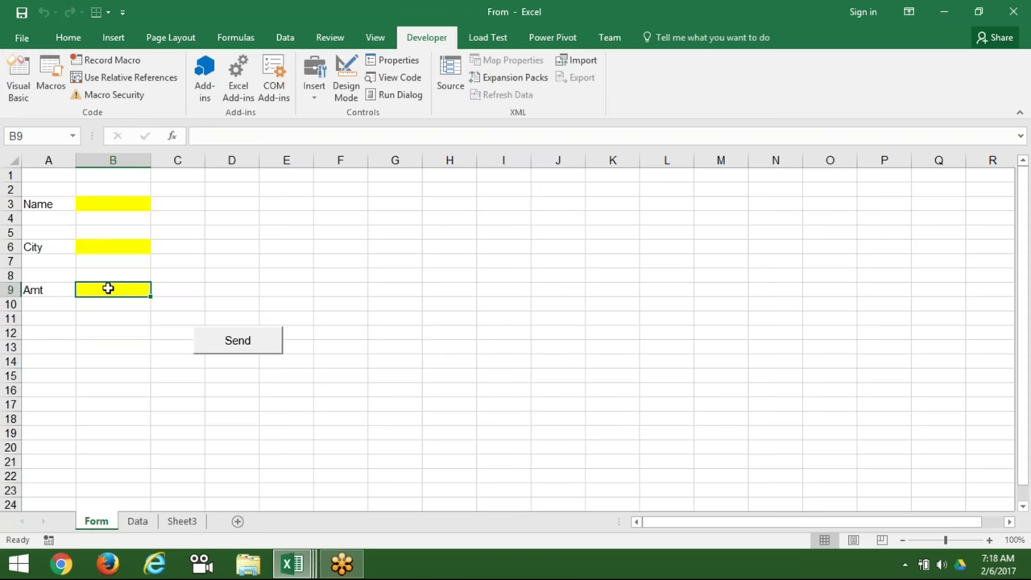
click(106, 246)
click(114, 208)
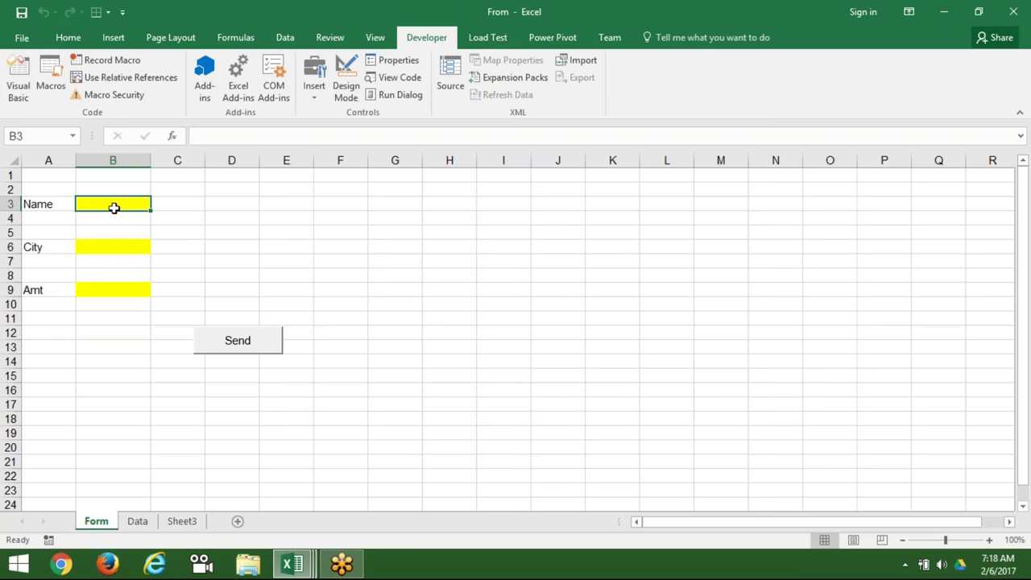
click(112, 245)
click(106, 292)
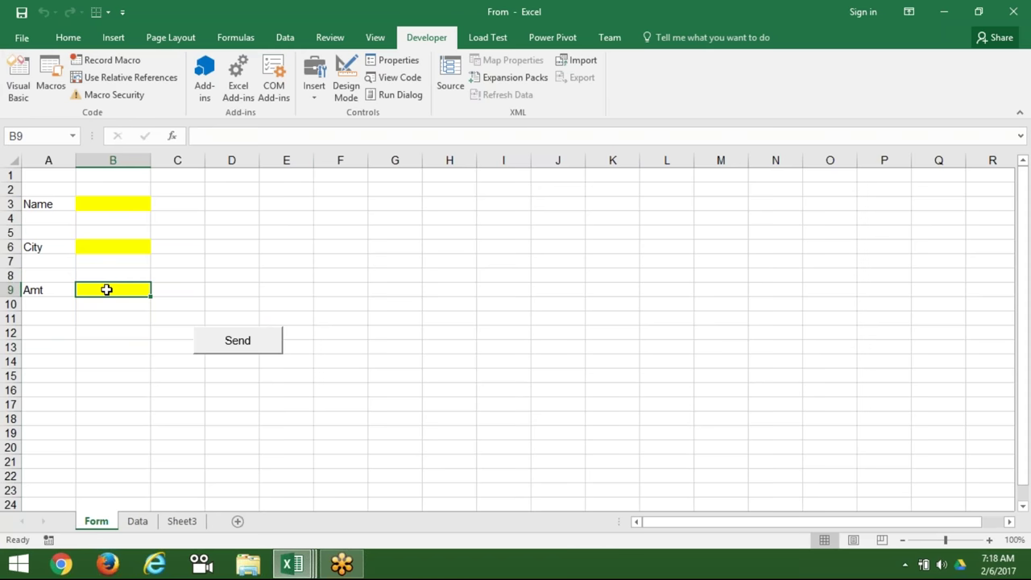
click(127, 248)
click(138, 202)
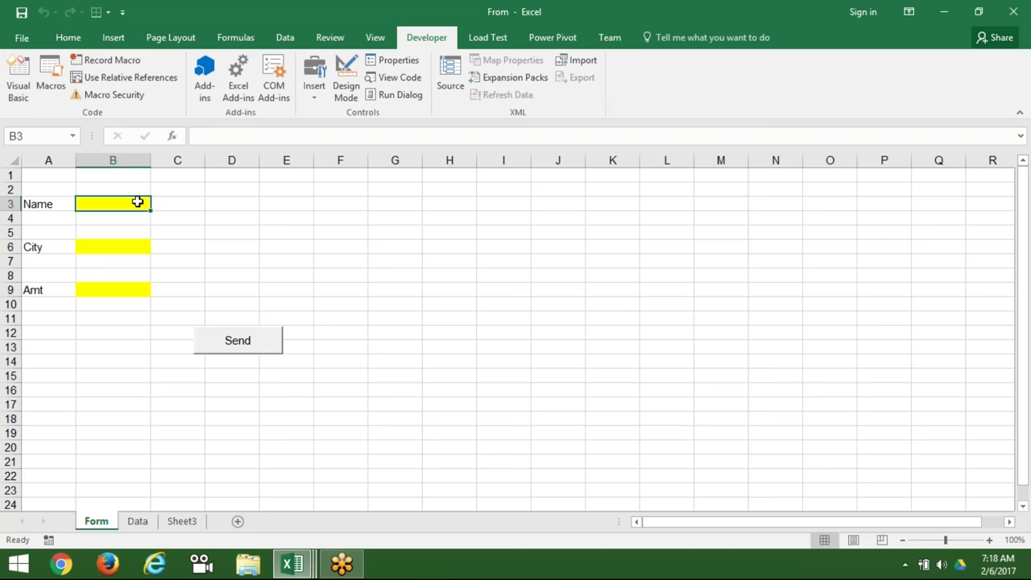
key(alt+F11)
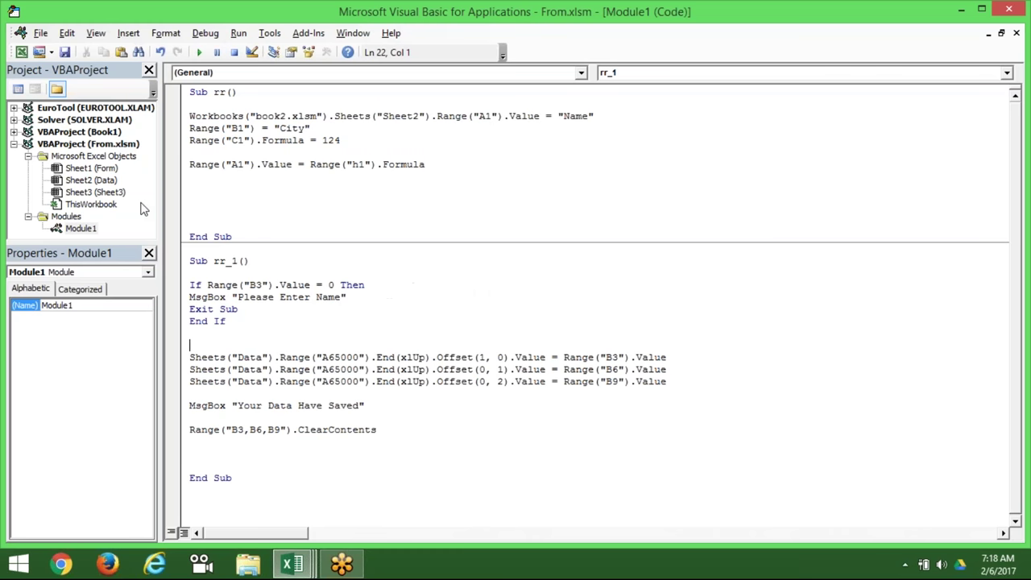
click(337, 284)
- Extend the If with or range("B6").Value =0 or range("B9").Value =0, then return to Excel
text(or )
text(range("B6")
text() )
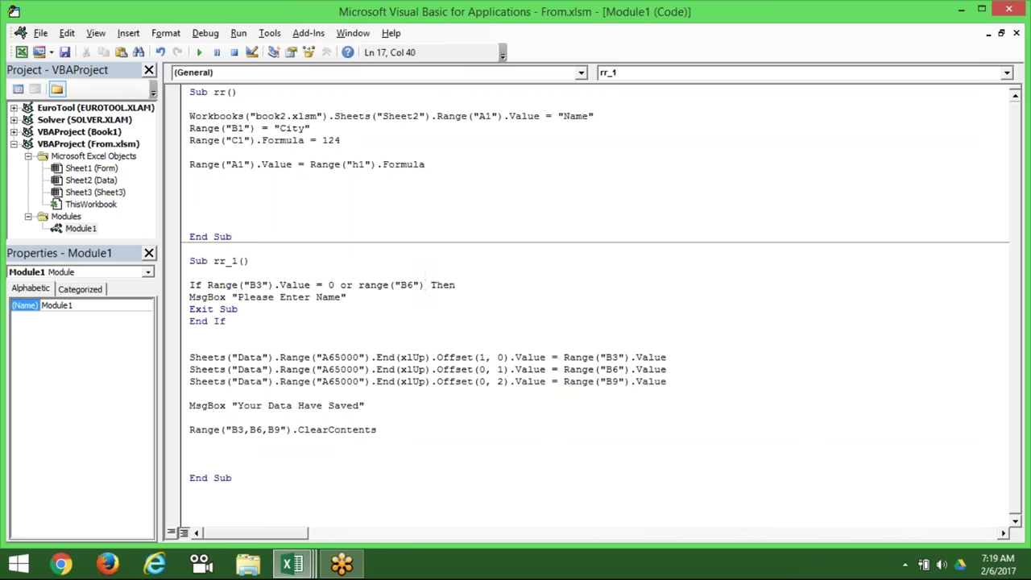
text(.Value =0 or range("B9").v)
key(Down)
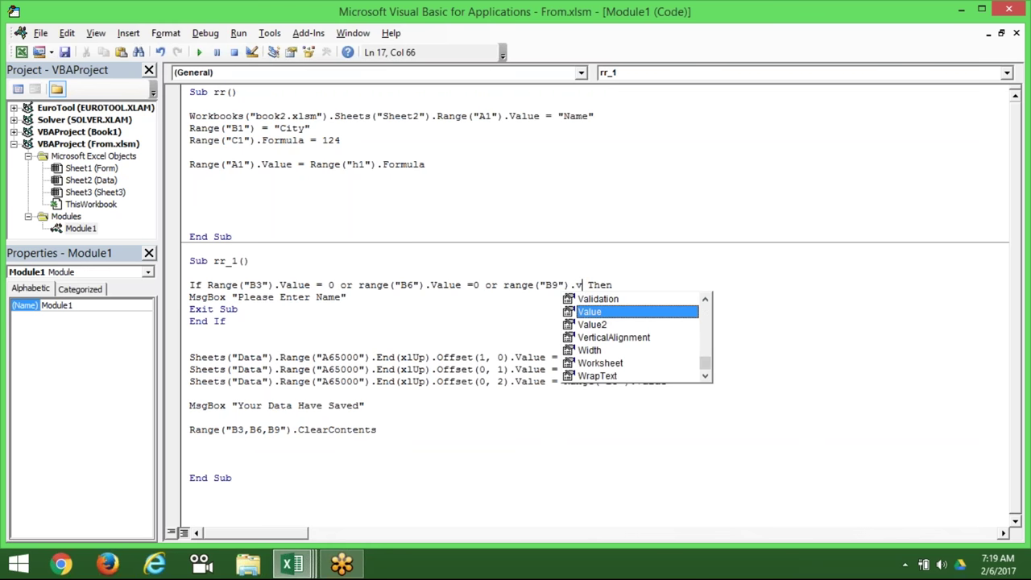
key(Tab)
text(=0)
click(270, 333)
key(alt+F11)
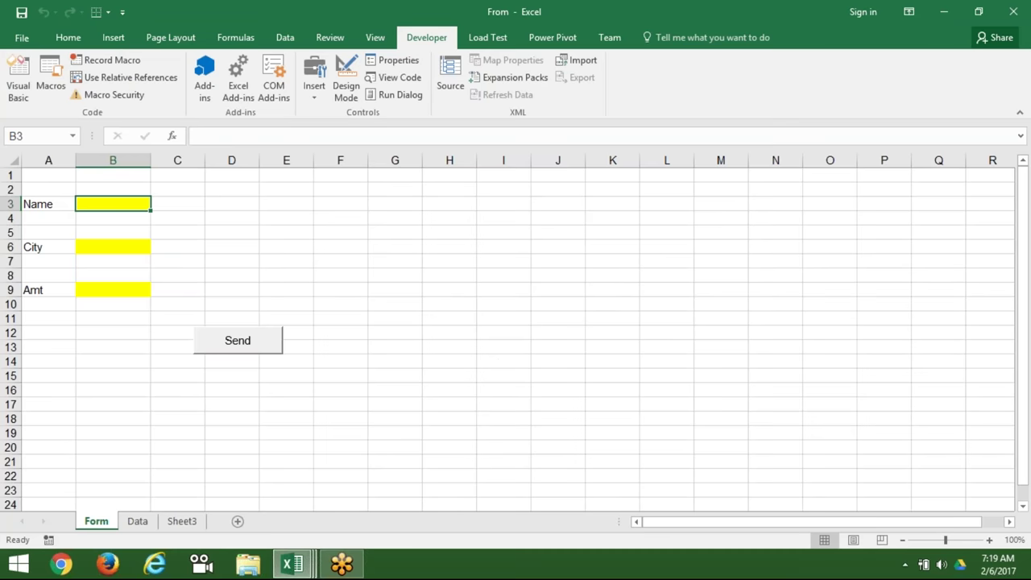
- Enter Name Puja and Amt 1500 with City blank, run Send, and dismiss the Please Enter Name warning
click(118, 246)
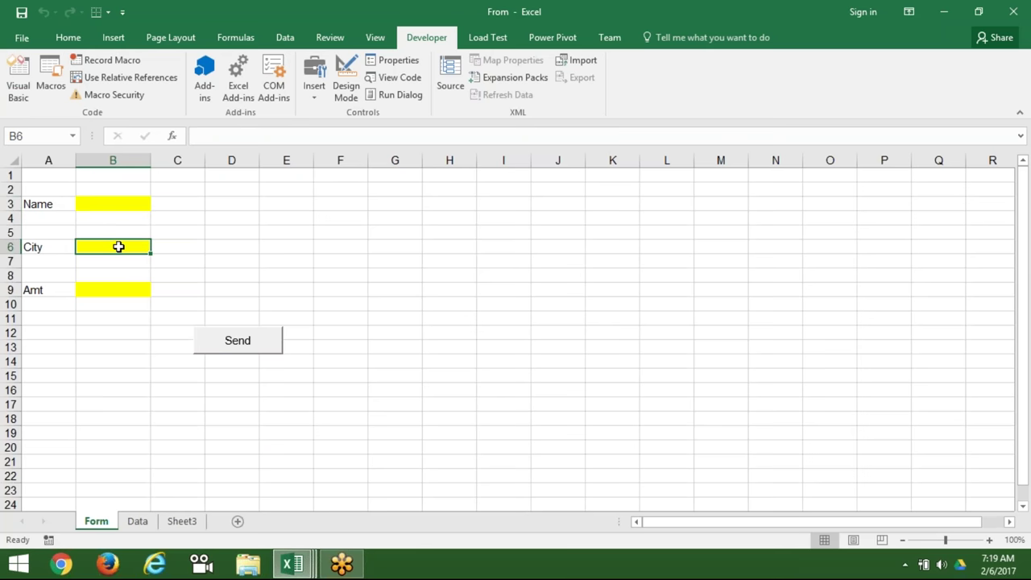
click(118, 202)
text(Puja)
click(92, 245)
click(93, 289)
text(1500)
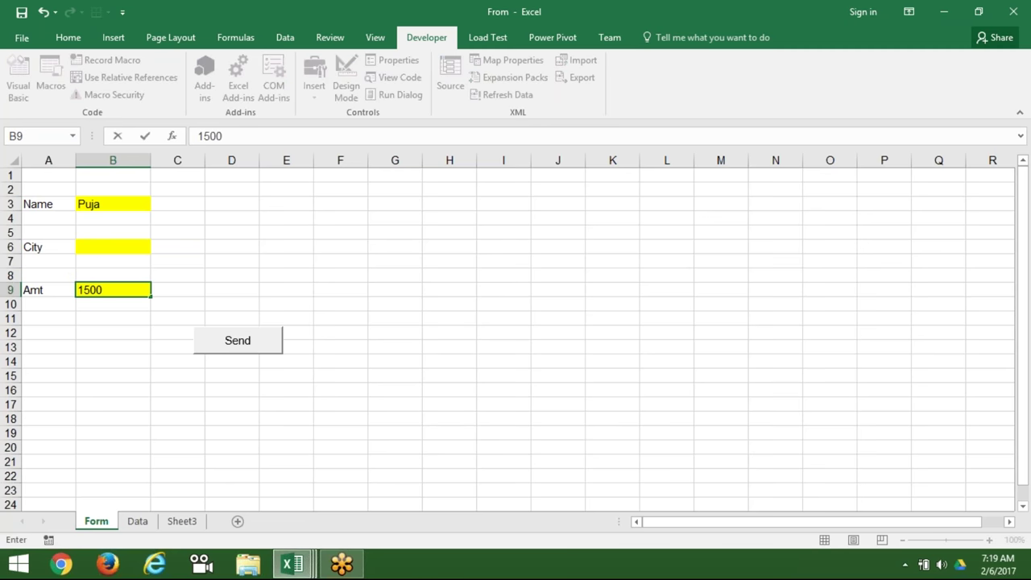
click(236, 320)
click(233, 346)
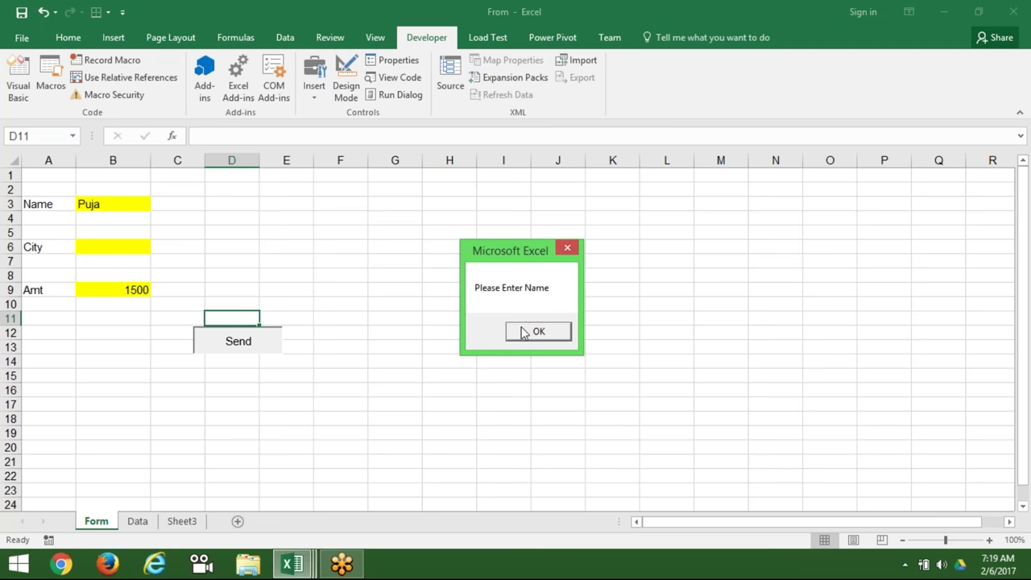
click(531, 332)
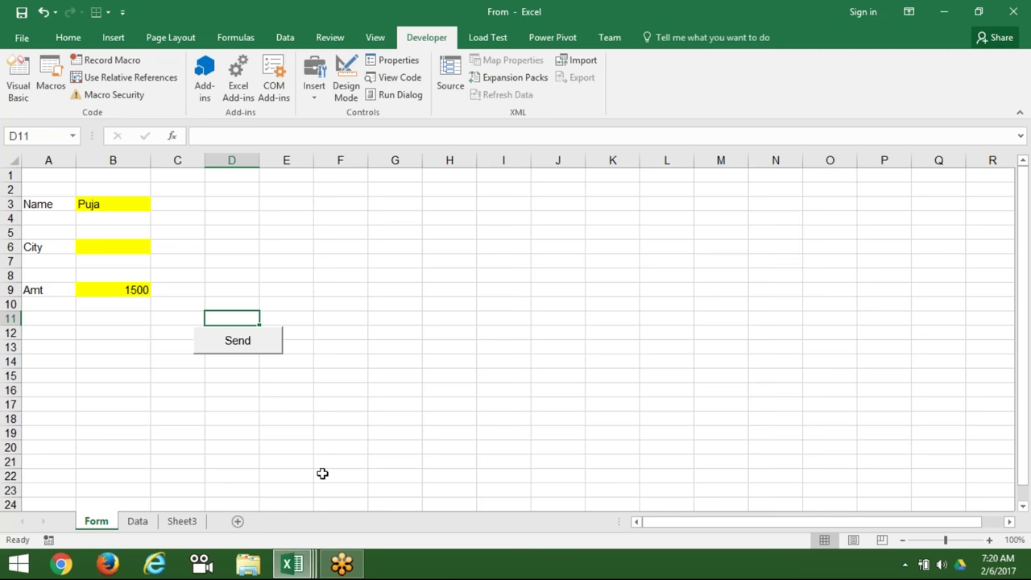
- In the VBA editor, delete the MsgBox, Exit Sub and End If lines under the If
key(alt+F11)
click(278, 313)
drag(238, 309, 187, 296)
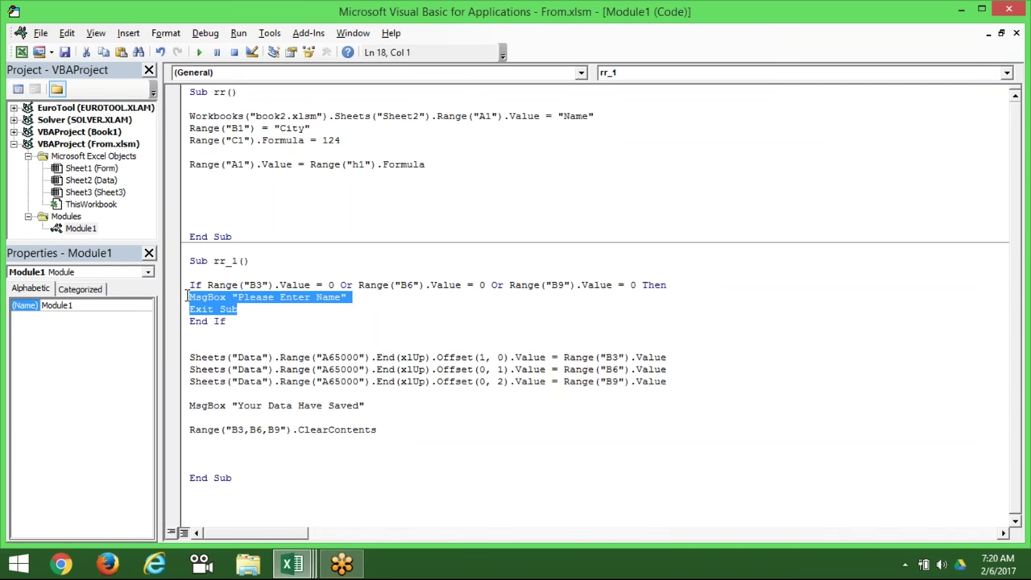
key(Delete)
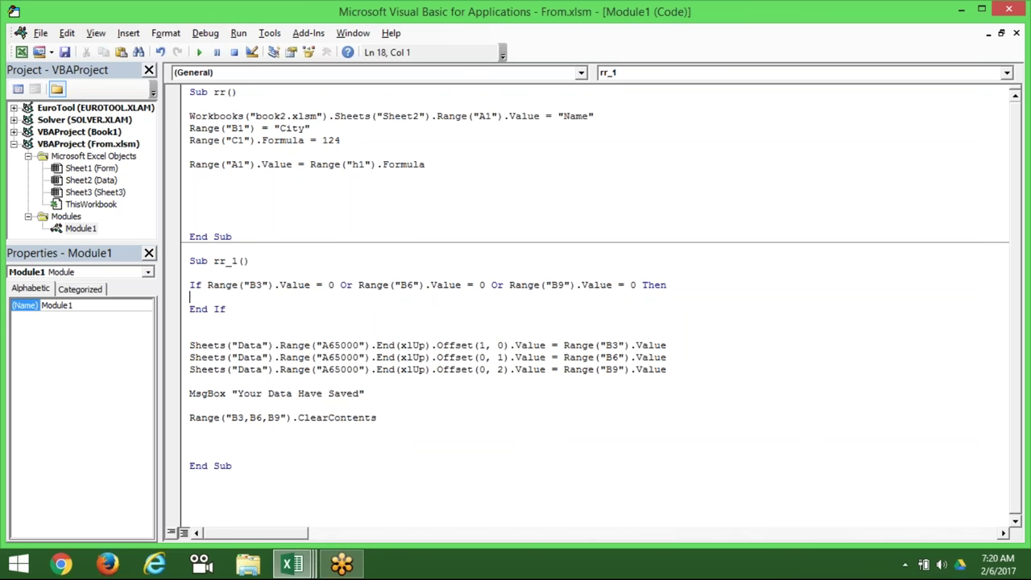
key(Down)
key(shift+Down)
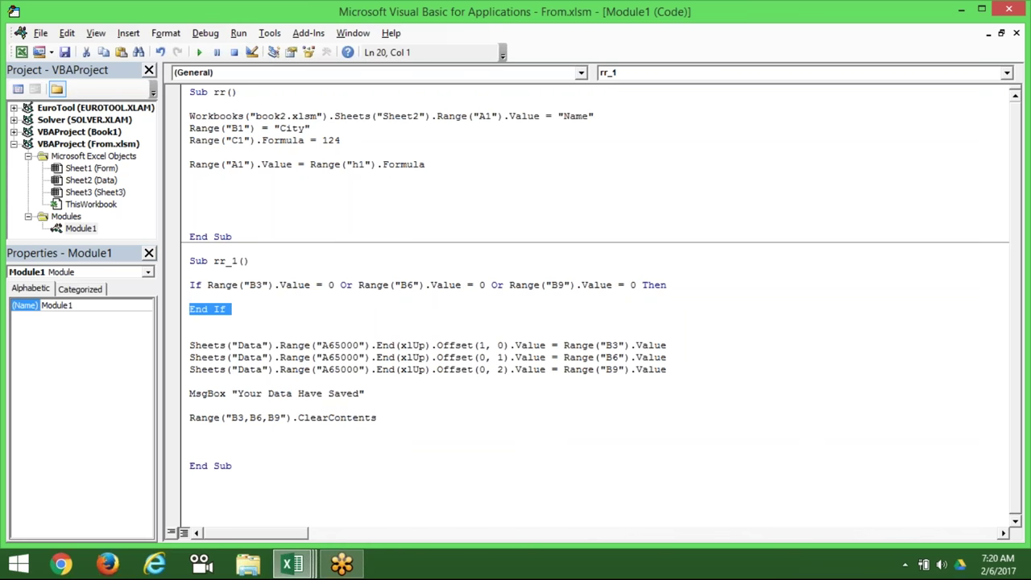
key(Delete)
key(Delete)
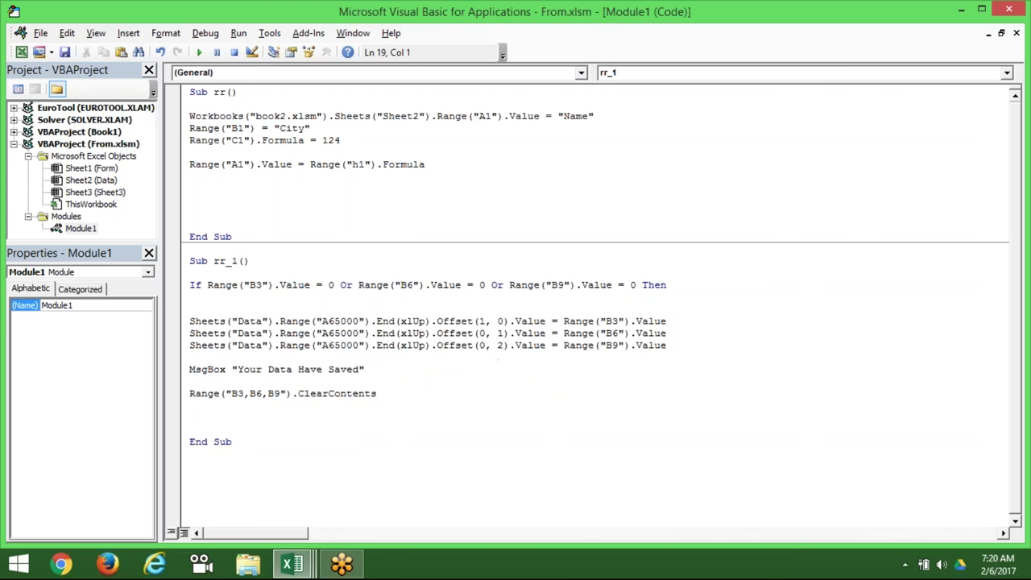
- After ClearContents, add an Else branch with MsgBox "Please Enter Name" and Exit Sub
key(Down)
key(Down)
key(Down)
key(Down)
key(Up)
text(e)
text(sle)
key(Return)
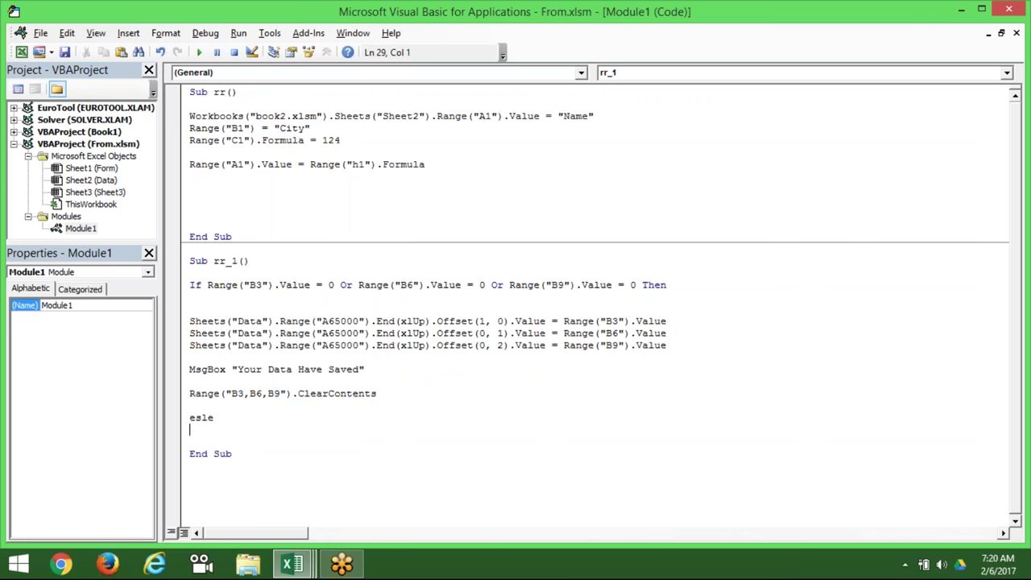
key(BackSpace)
key(BackSpace)
key(BackSpace)
key(BackSpace)
text(lse)
key(Return)
text(MsgBox "Please Enter Name")
key(Return)
text(Exit Sub)
key(Return)
- Close the Else with End If, make the B3 and B6 checks '> 0', and change the first Or to And
text(end if)
click(274, 306)
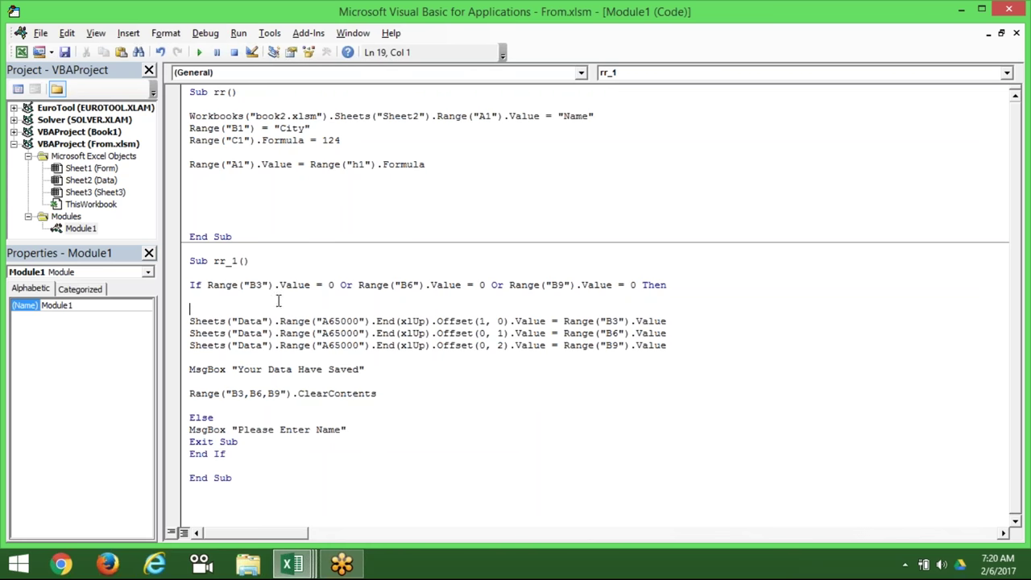
double_click(343, 287)
double_click(319, 285)
text(>)
double_click(346, 286)
text(and)
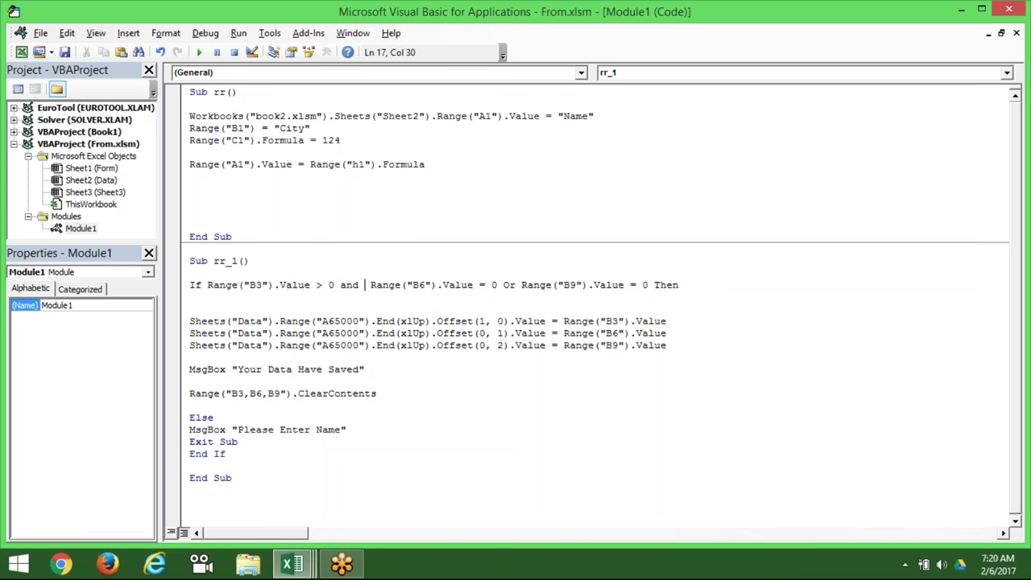
double_click(483, 286)
double_click(483, 285)
text(>)
double_click(495, 286)
click(590, 307)
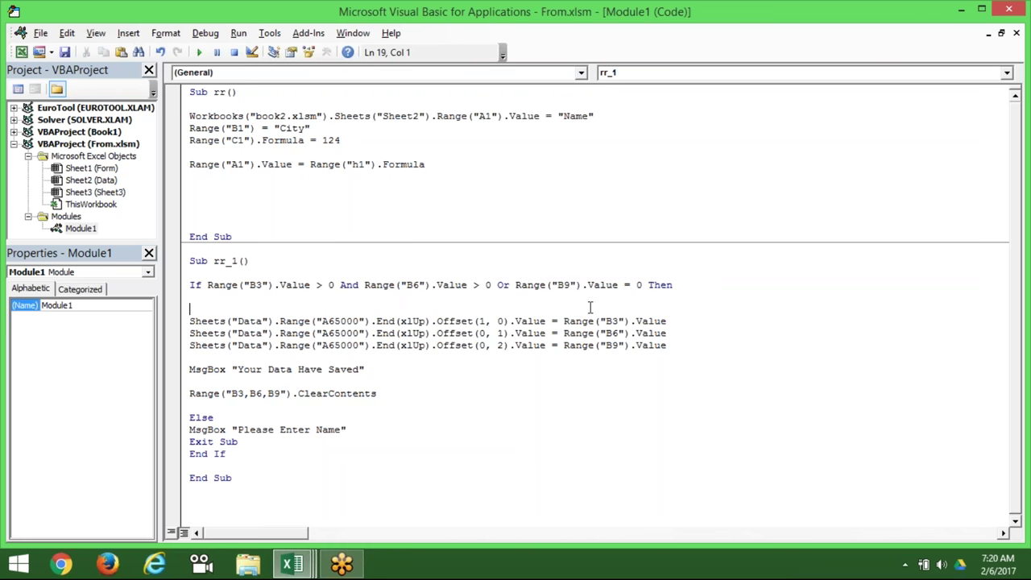
- Change the second Or to And, fixing the mistyped 'Oandr'
click(502, 285)
text(and)
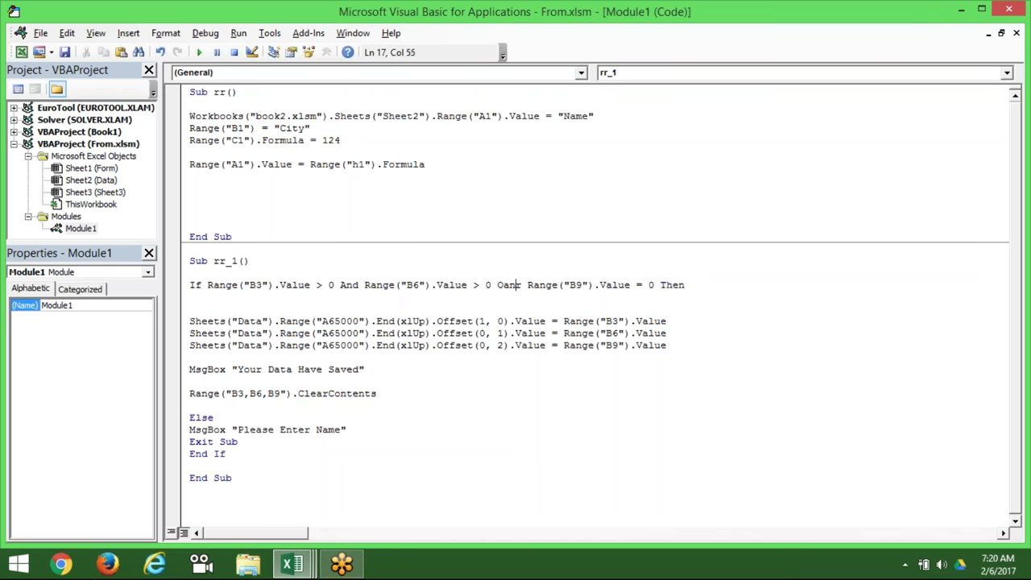
key(Delete)
key(BackSpace)
key(BackSpace)
key(BackSpace)
key(BackSpace)
text(and)
click(529, 409)
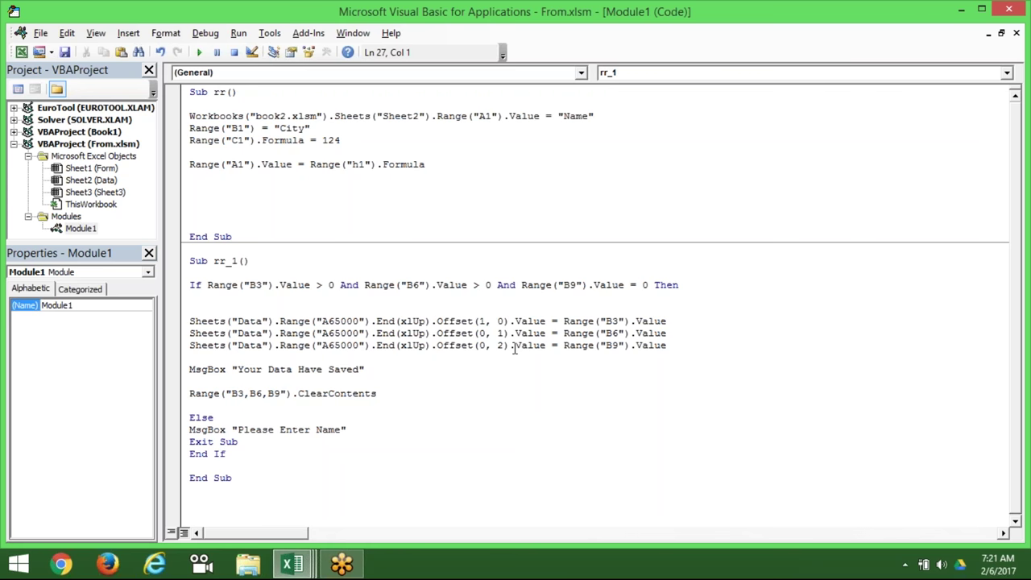
- Tidy the blank lines around ClearContents and the saved message
key(Up)
key(Up)
key(Up)
key(Down)
key(Down)
key(Down)
key(Delete)
key(Up)
key(Up)
key(Delete)
key(Up)
key(Up)
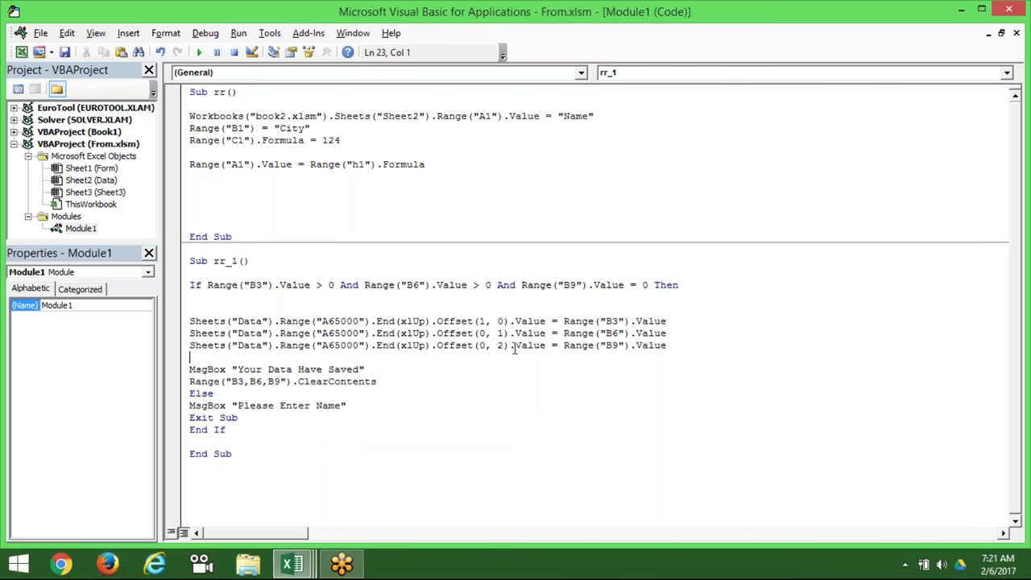
key(Delete)
key(Down)
key(Down)
key(Down)
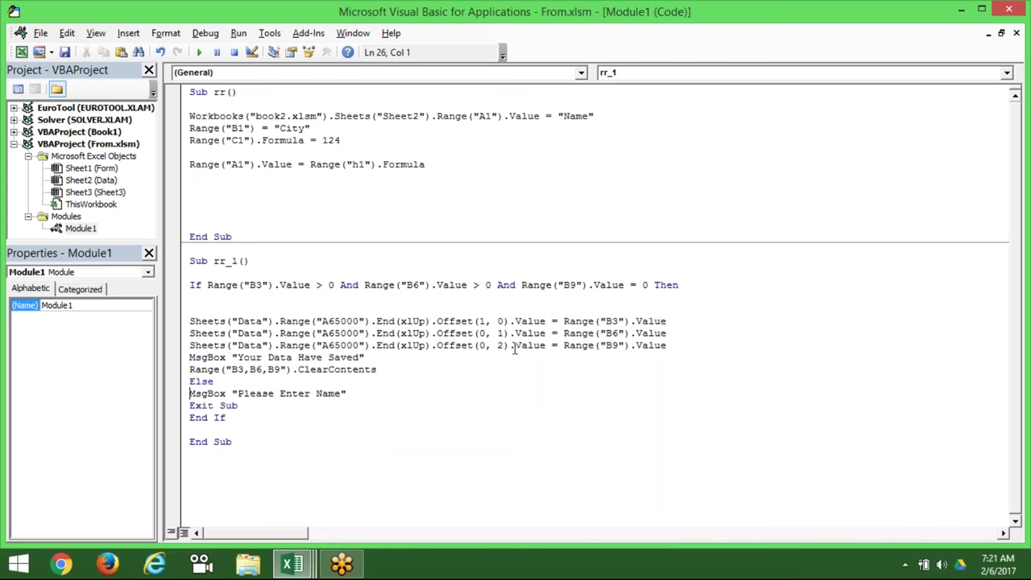
key(Up)
key(Up)
key(Up)
key(Return)
key(Up)
- Cut the Please Enter Name and Exit Sub lines, delete Else and End If, and paste them under the If
key(Down)
key(Down)
key(Down)
key(Down)
key(shift+Down)
key(ctrl+c)
key(shift+Down)
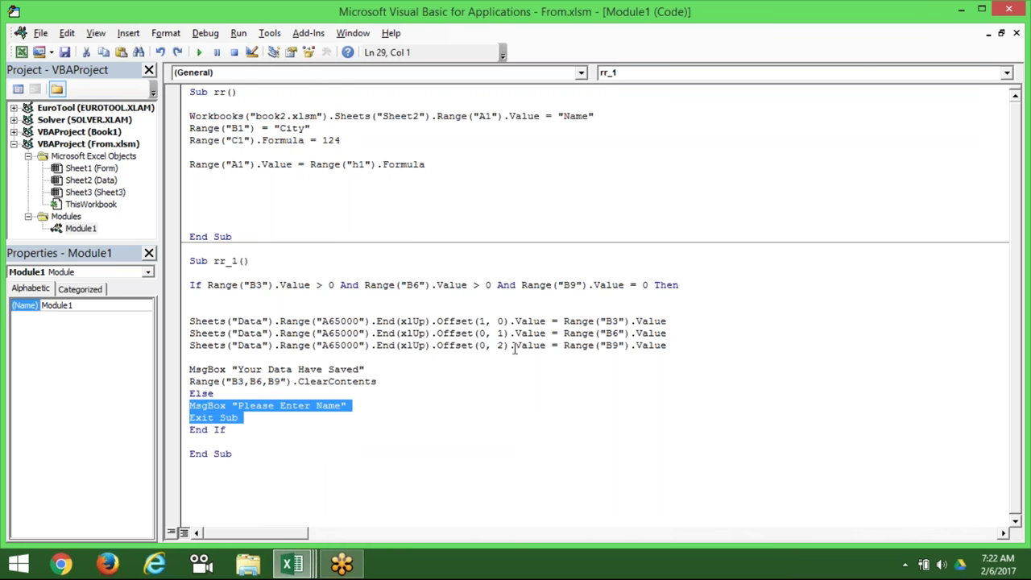
key(Delete)
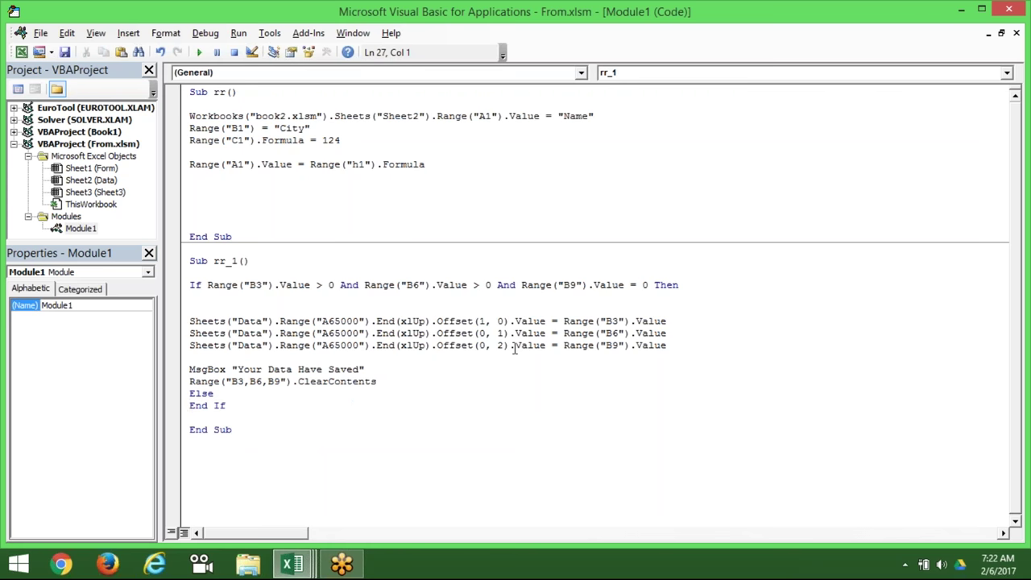
key(shift+Down)
key(Delete)
key(shift+Up)
key(Delete)
key(Up)
key(Up)
key(Up)
key(Up)
key(Up)
key(Up)
key(Up)
key(Up)
key(ctrl+v)
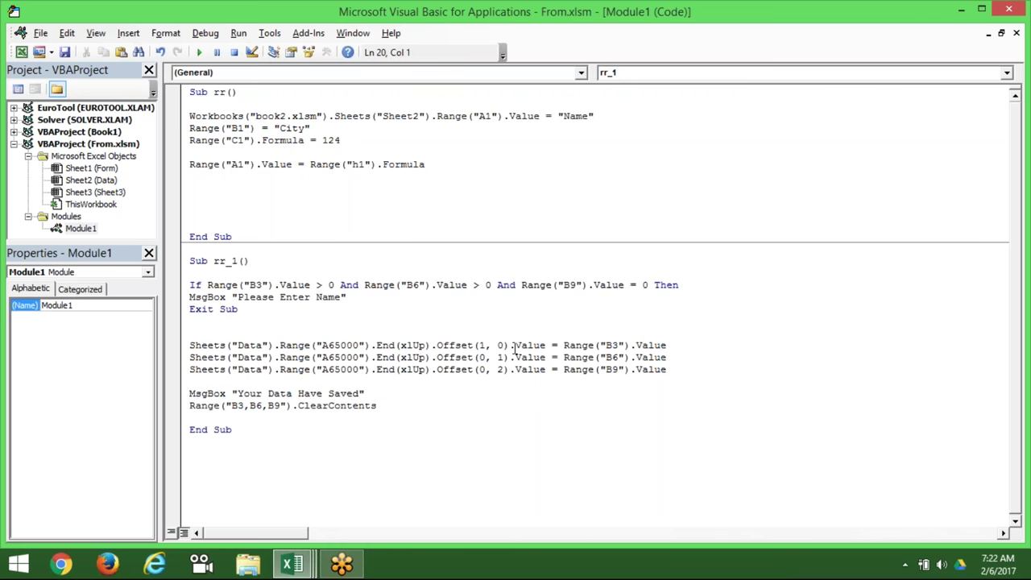
text(end if)
- Change the B3 check to '= 0' and the And after it to Or
click(465, 296)
double_click(349, 285)
click(327, 285)
double_click(319, 286)
text(=)
double_click(348, 284)
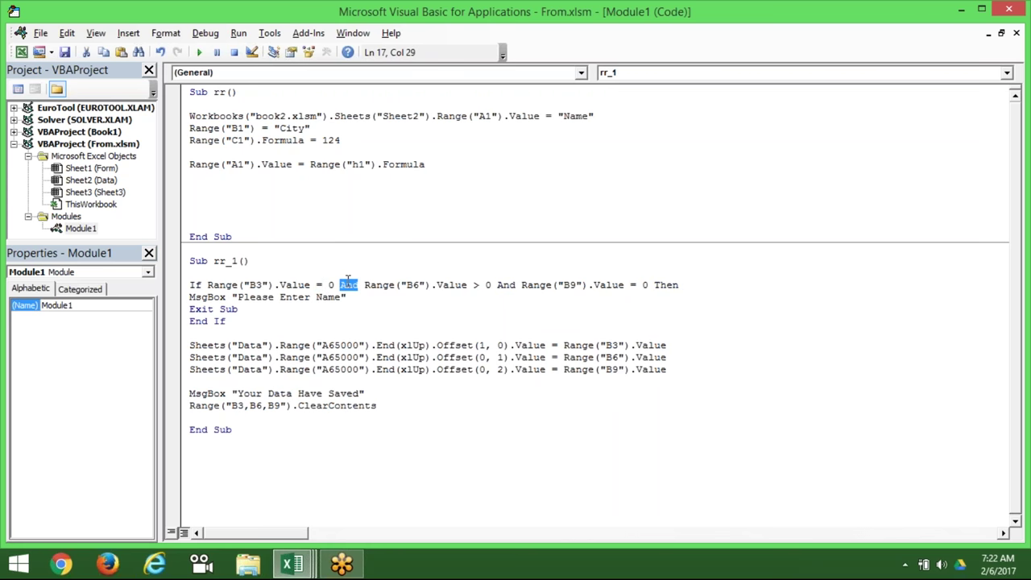
text(or)
- Change the B6 check to '= 0' and the And before B9 to Or
click(468, 285)
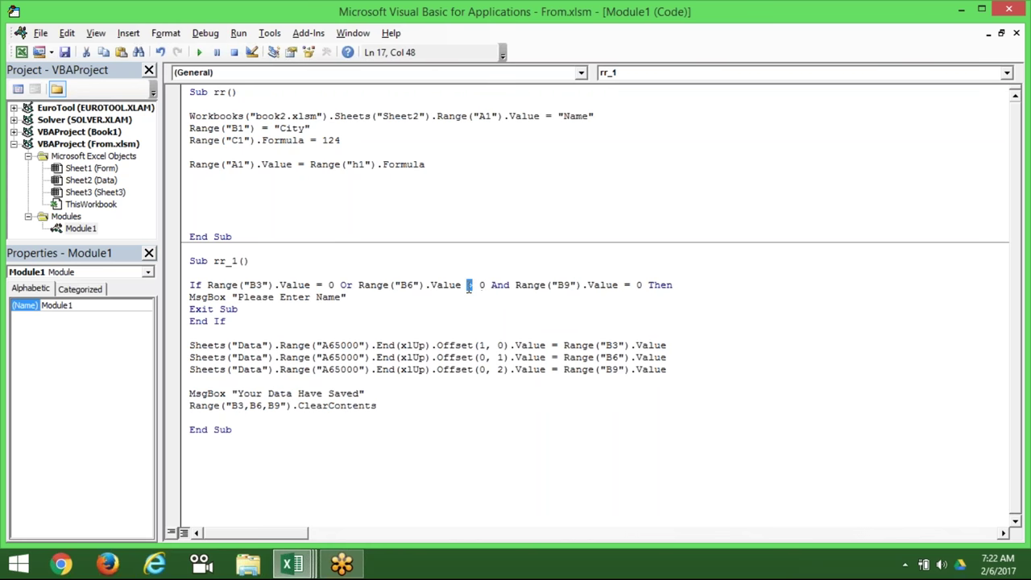
click(472, 288)
double_click(471, 285)
text(=)
double_click(500, 285)
text(or)
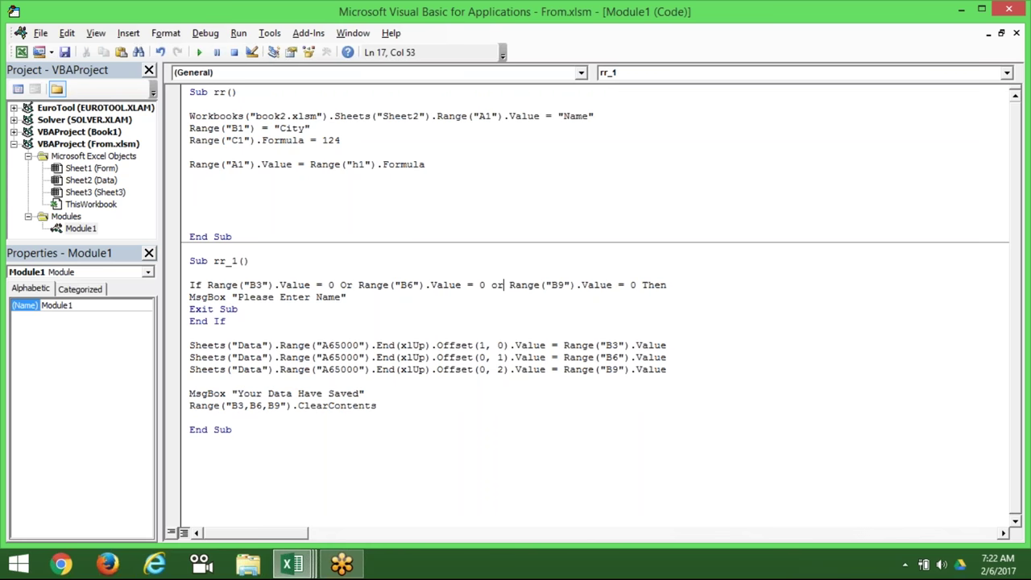
click(491, 311)
- Insert a blank line after End If
click(573, 327)
click(333, 324)
click(238, 333)
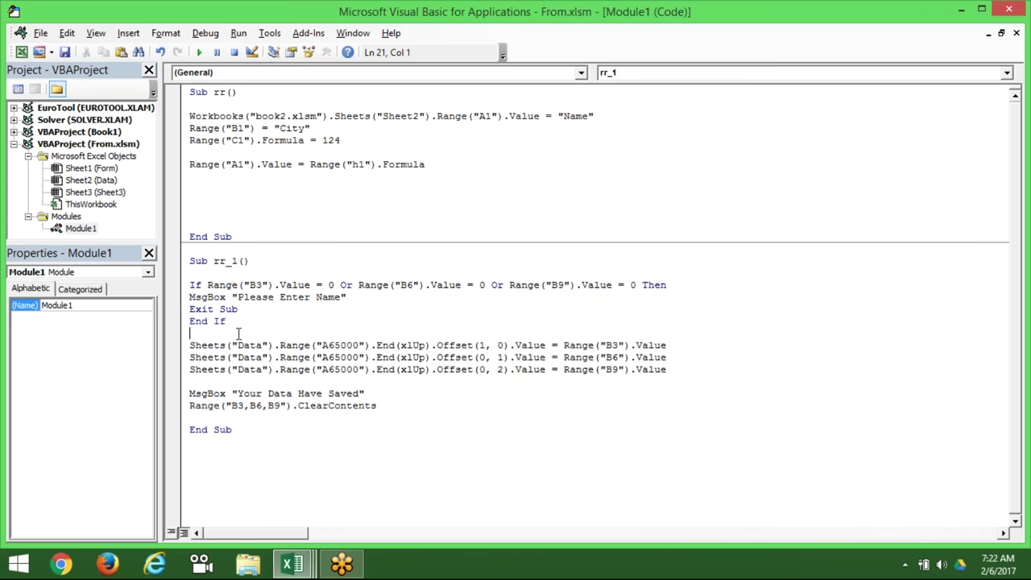
key(Return)
click(190, 332)
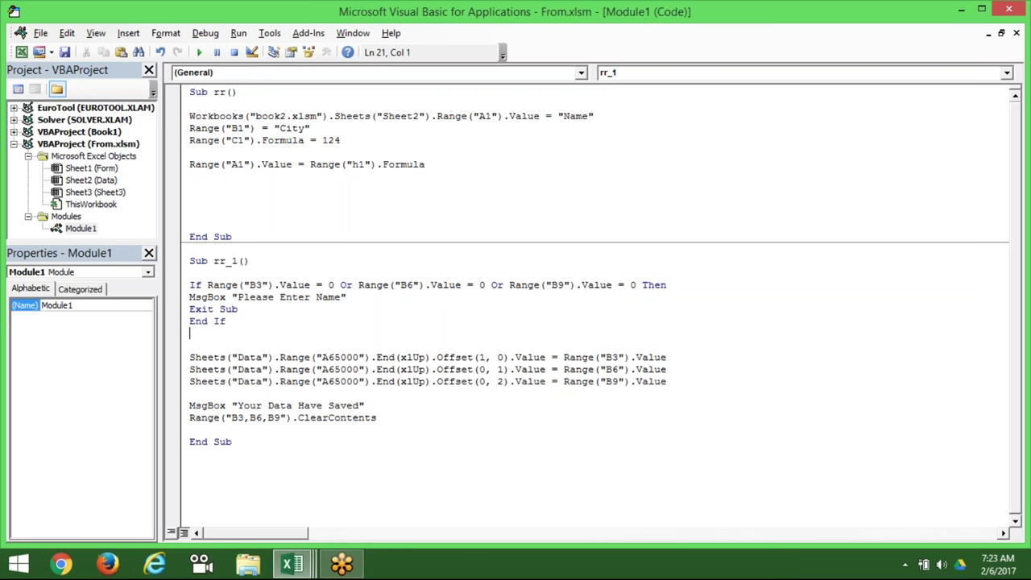
- Review the If line, then switch to the Form sheet and step through the Name, City and Amt cells
key(Up)
key(Up)
key(Up)
key(Up)
key(shift+Down)
key(Right)
key(alt+F11)
key(Up)
key(Up)
key(Up)
key(Up)
key(Up)
key(Left)
key(Left)
key(Up)
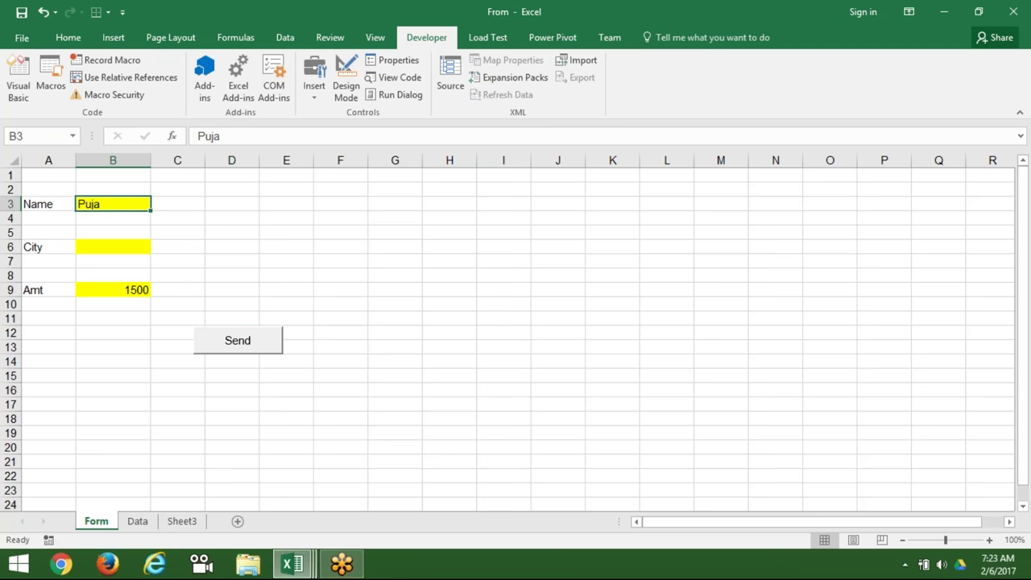
key(Down)
key(Down)
key(Down)
key(Down)
key(Up)
key(Down)
key(Down)
key(Down)
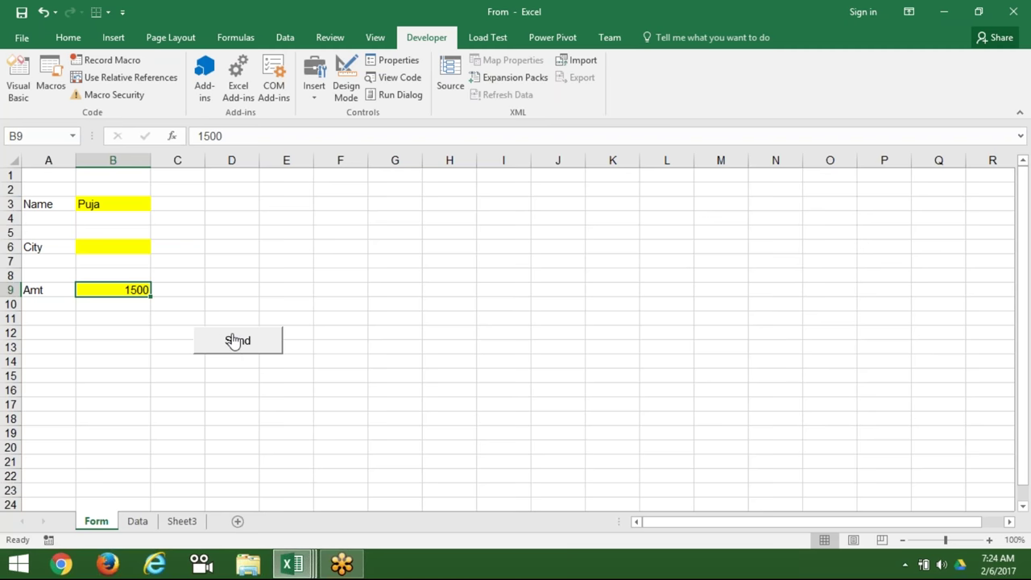
- Check the B3,B6,B9 range in ClearContents in the code, then return to the Form sheet
key(alt+F11)
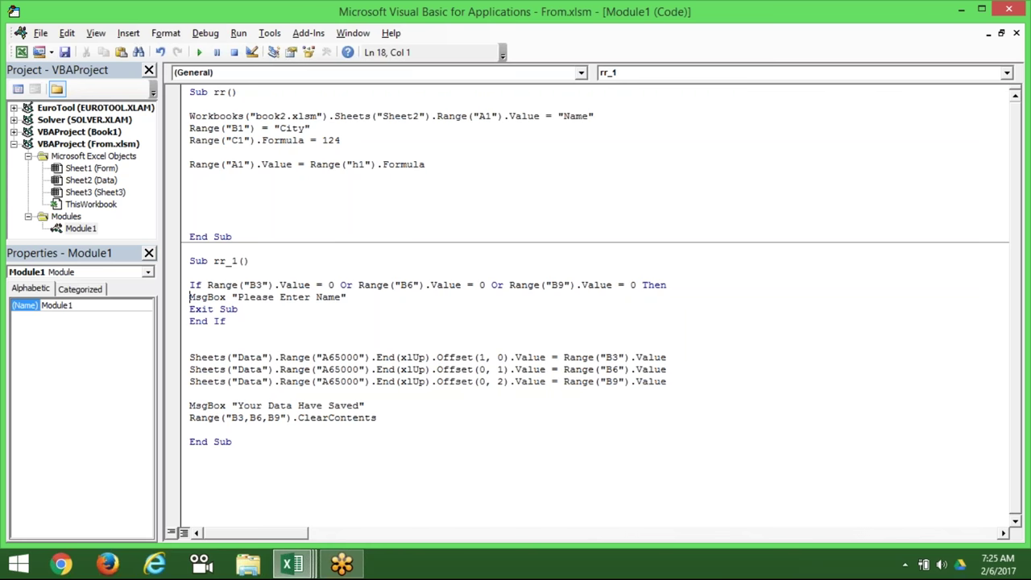
click(329, 315)
drag(225, 418, 281, 421)
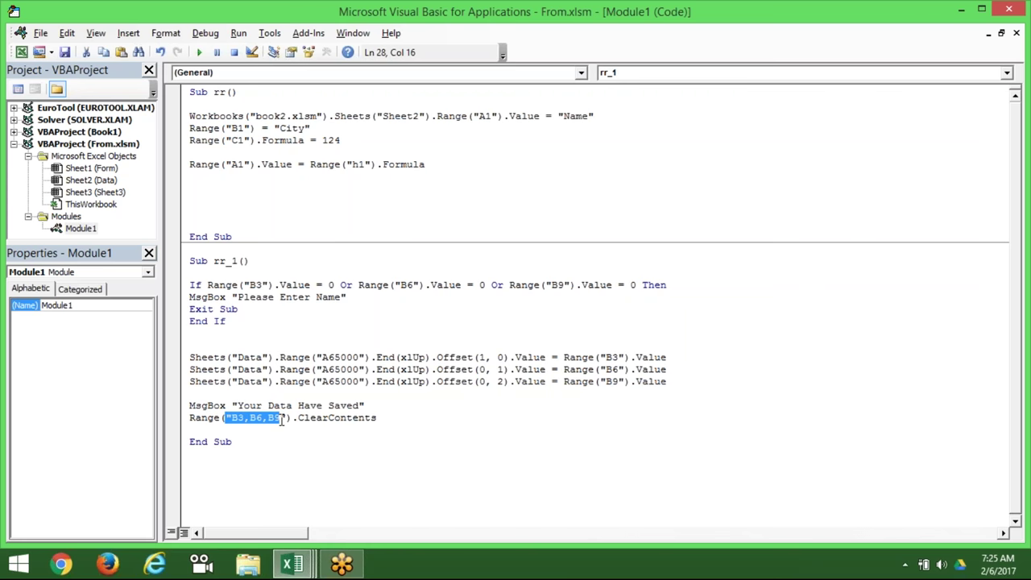
click(316, 346)
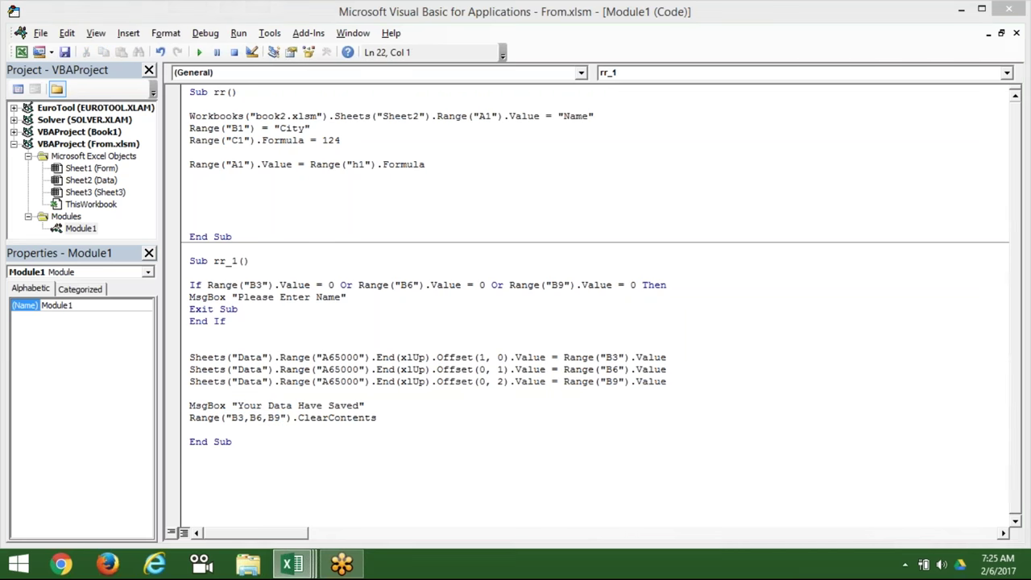
key(alt+F11)
- Put 20 in E3 and paste it into every cell of G3:I8
click(390, 207)
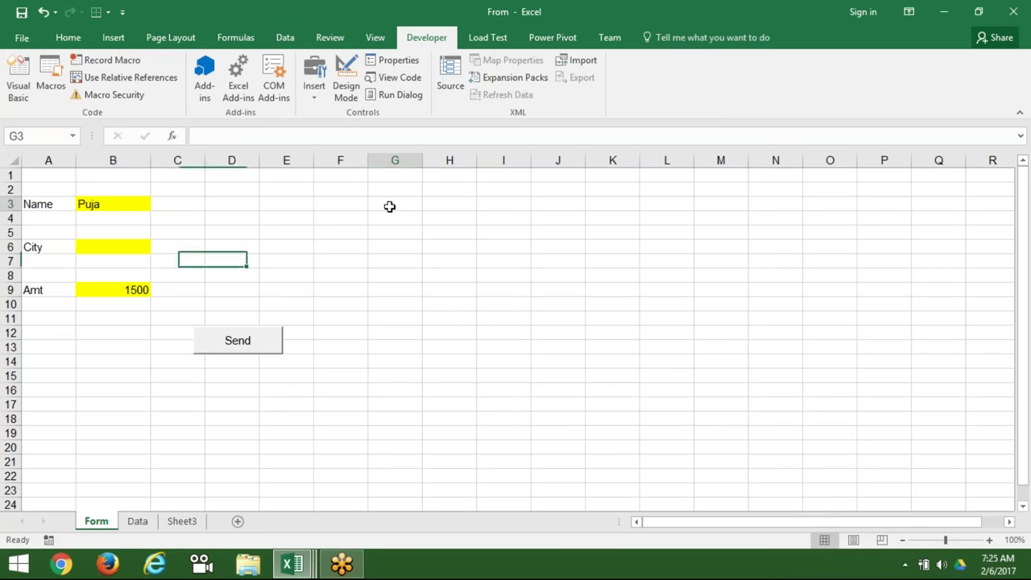
drag(389, 207, 478, 269)
click(292, 207)
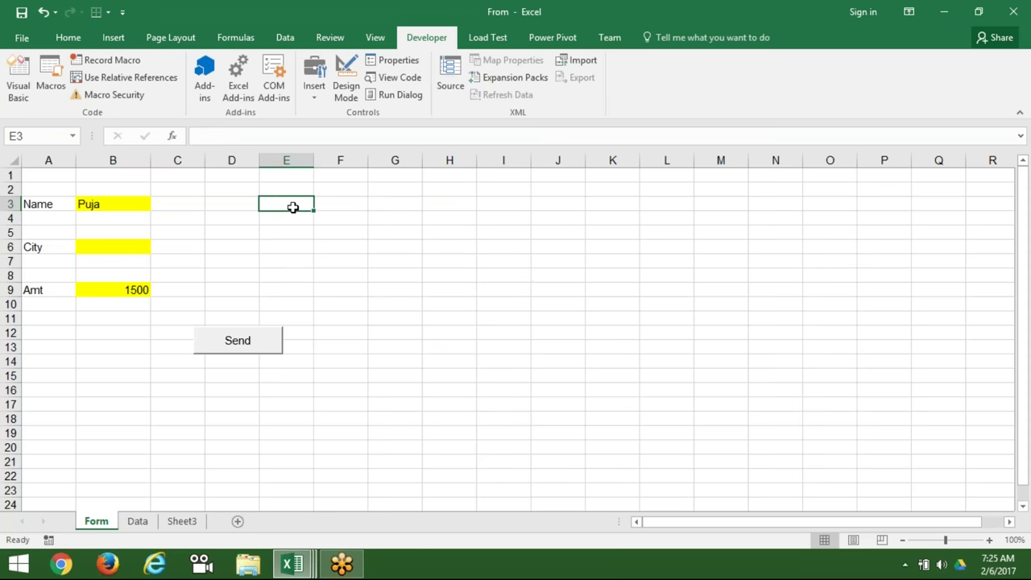
text(20)
key(Tab)
key(Left)
key(ctrl+c)
drag(389, 205, 509, 277)
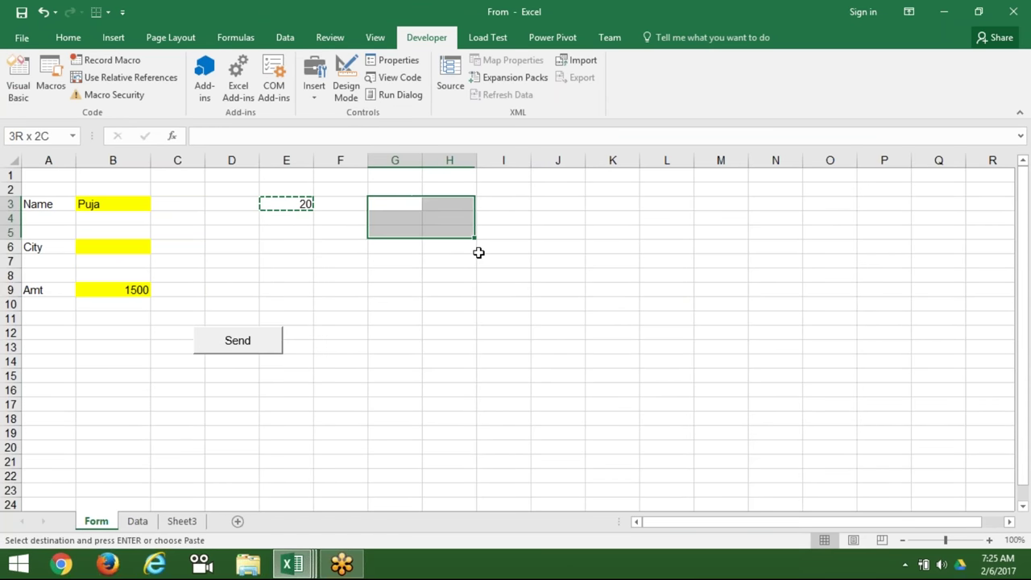
key(ctrl+v)
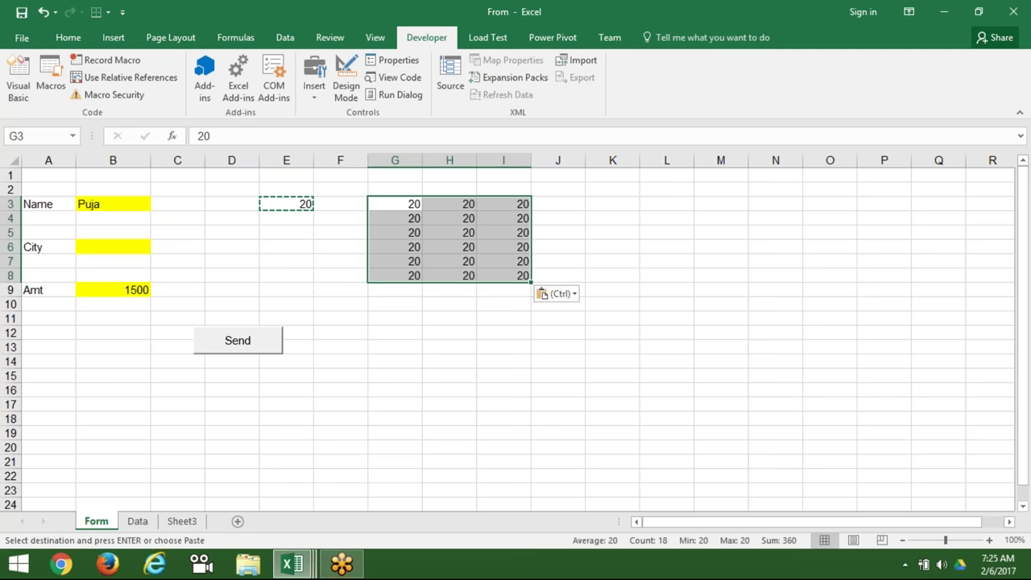
- Select H11, G12 and H13 together, try copying them, and dismiss the multiple-selections warning
click(443, 314)
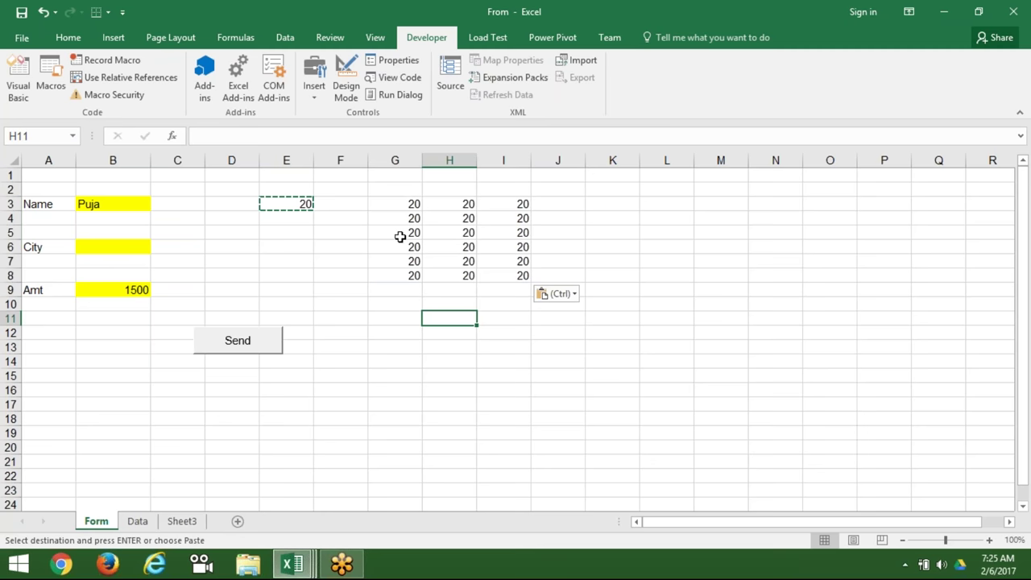
key(ctrl)
click(400, 333)
click(445, 347)
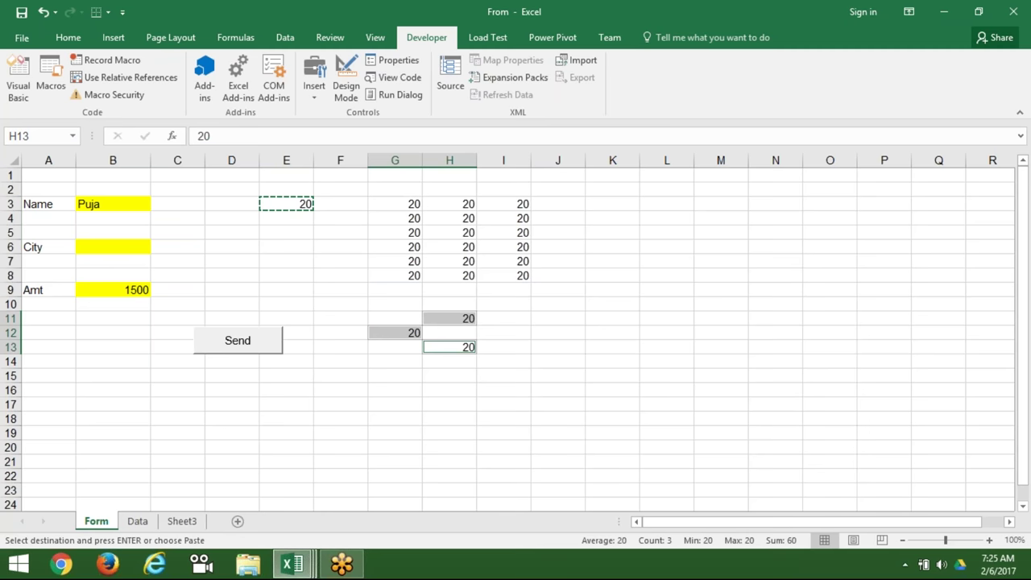
click(498, 320)
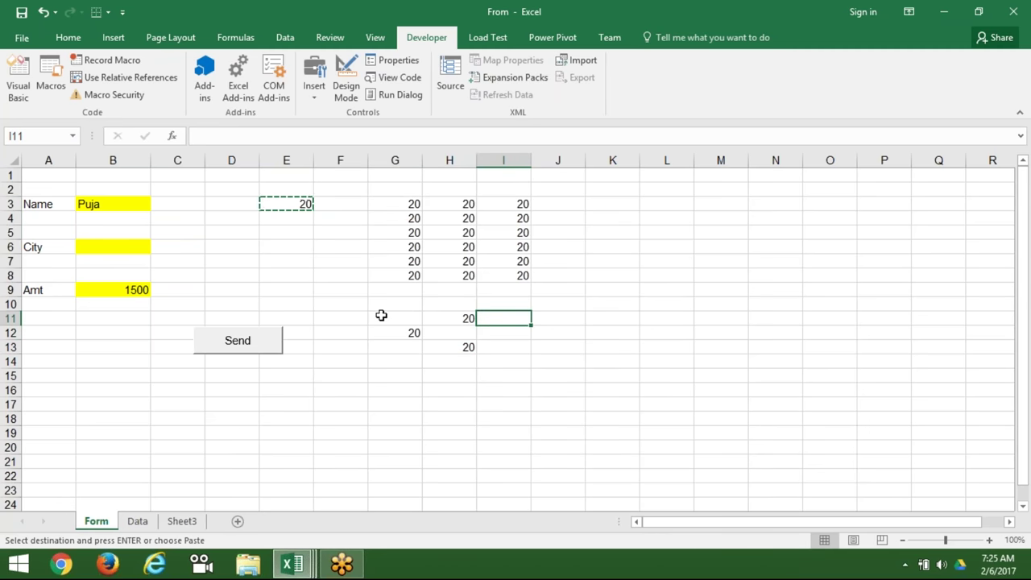
key(Escape)
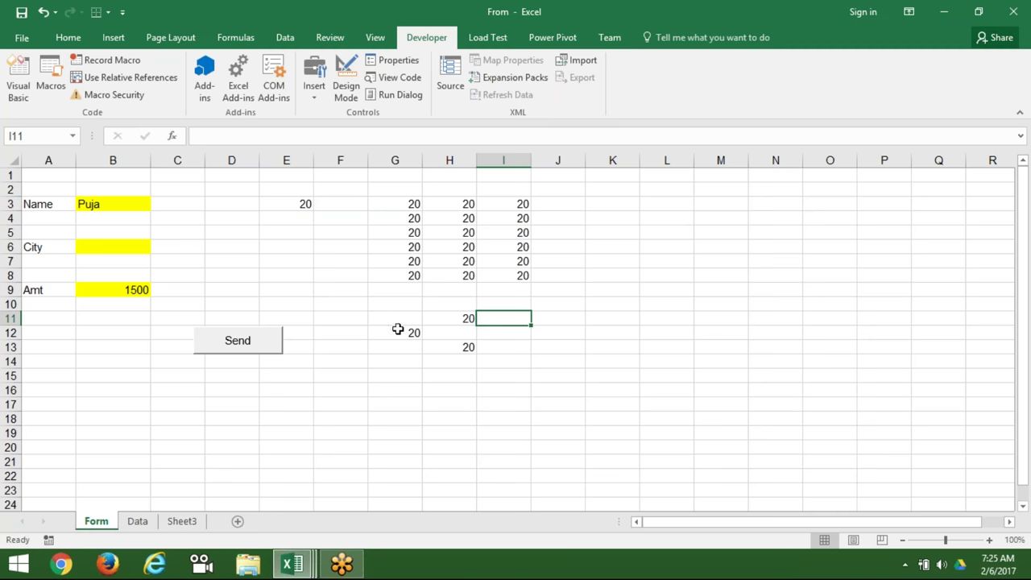
click(399, 337)
ctrl+click(454, 348)
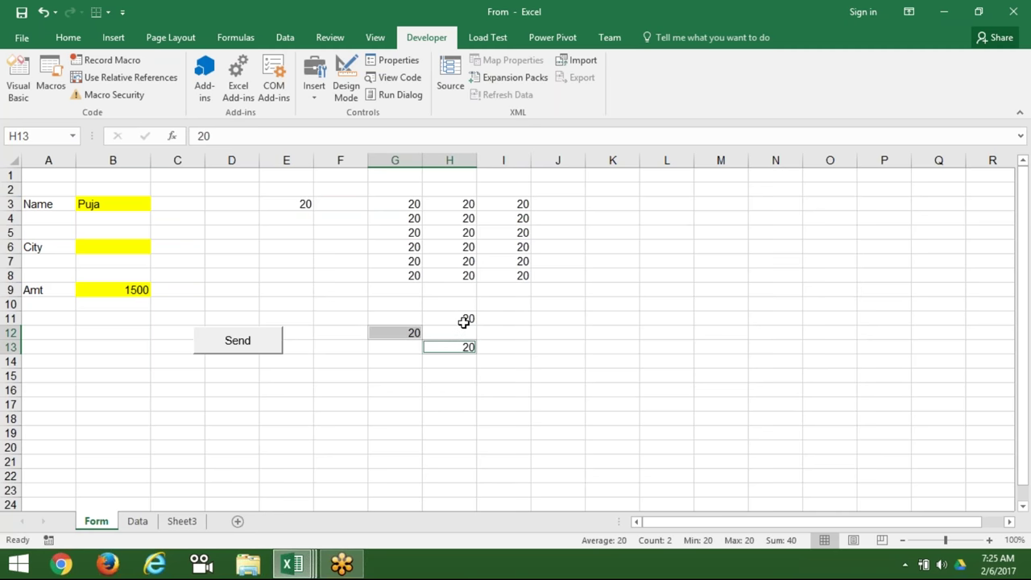
ctrl+click(464, 322)
key(ctrl+c)
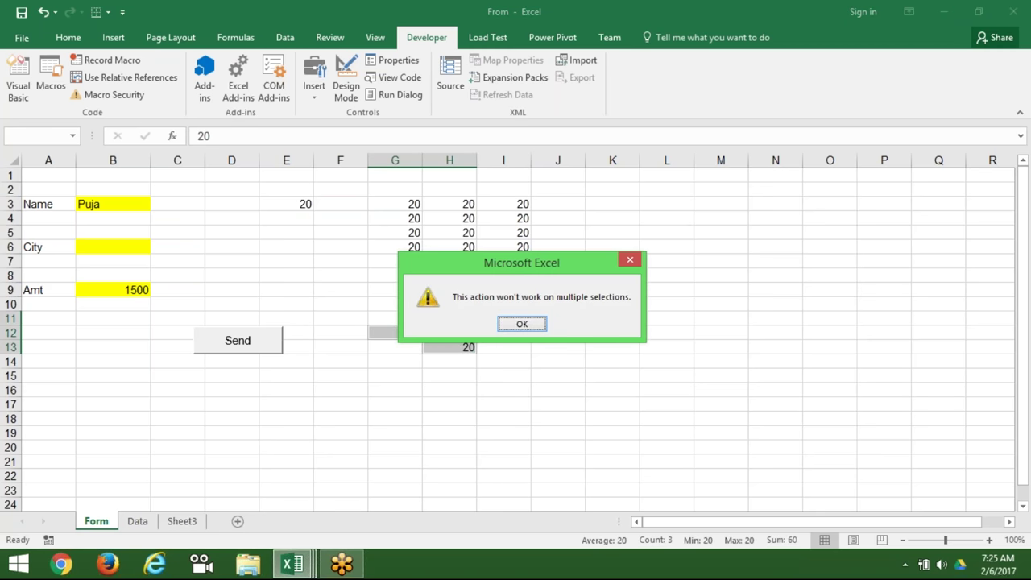
key(Return)
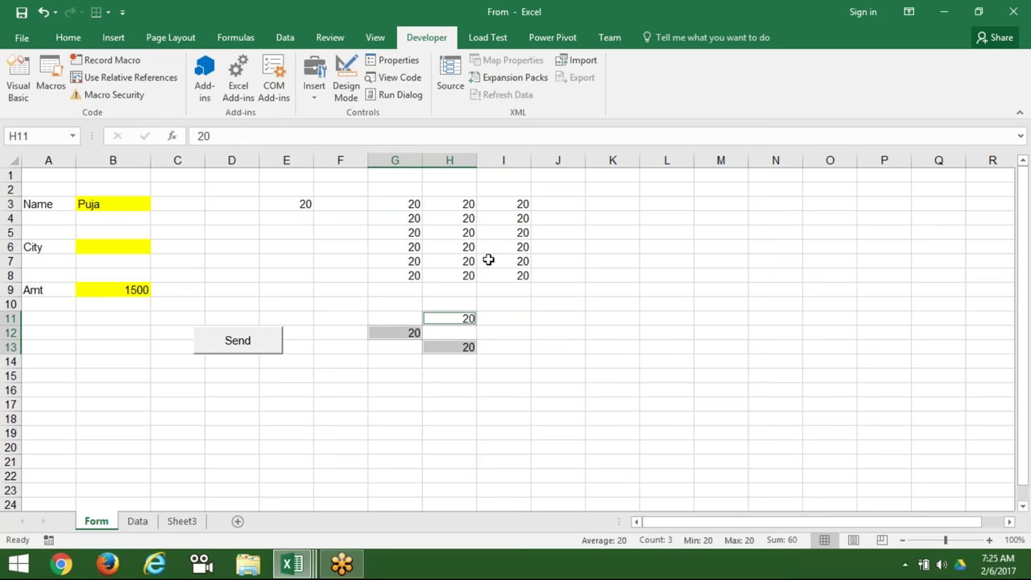
- Clear all the 20s from E3:I13
mouse_move(487, 275)
mouse_down()
mouse_move(318, 205)
mouse_move(524, 349)
mouse_up()
click(317, 204)
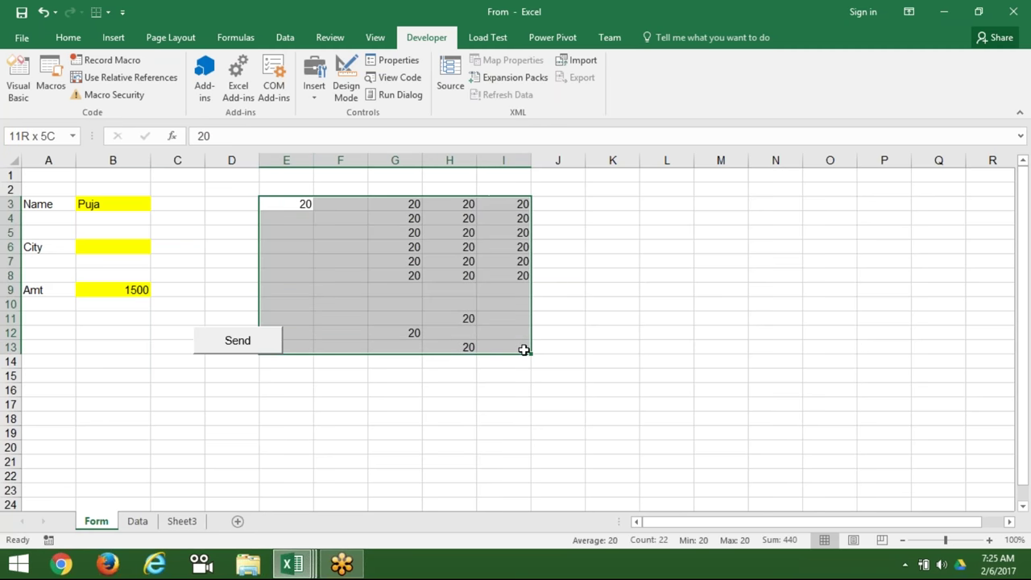
key(Delete)
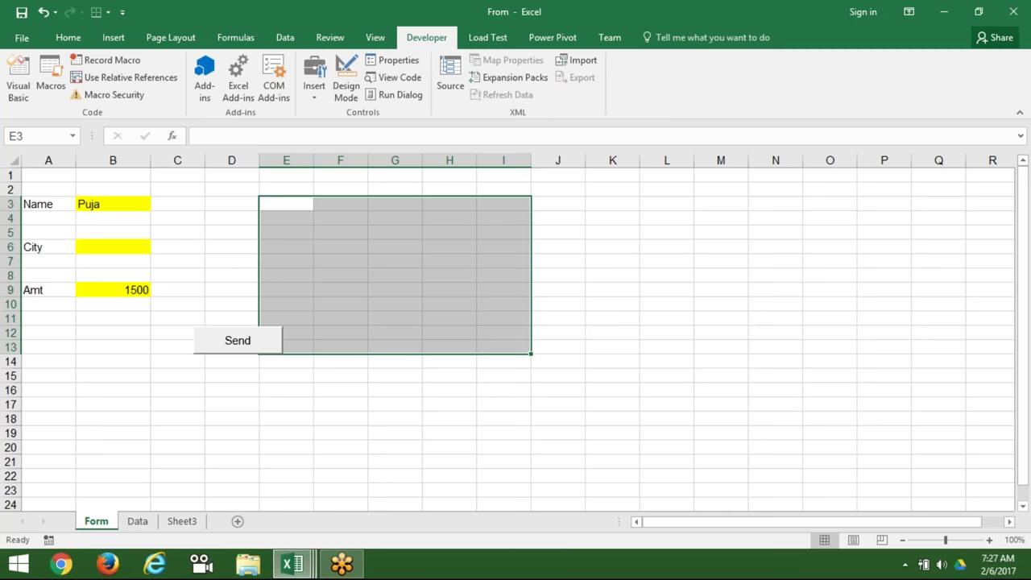
- Click off the cleared block and return to the VBA editor with Alt+F11
click(485, 389)
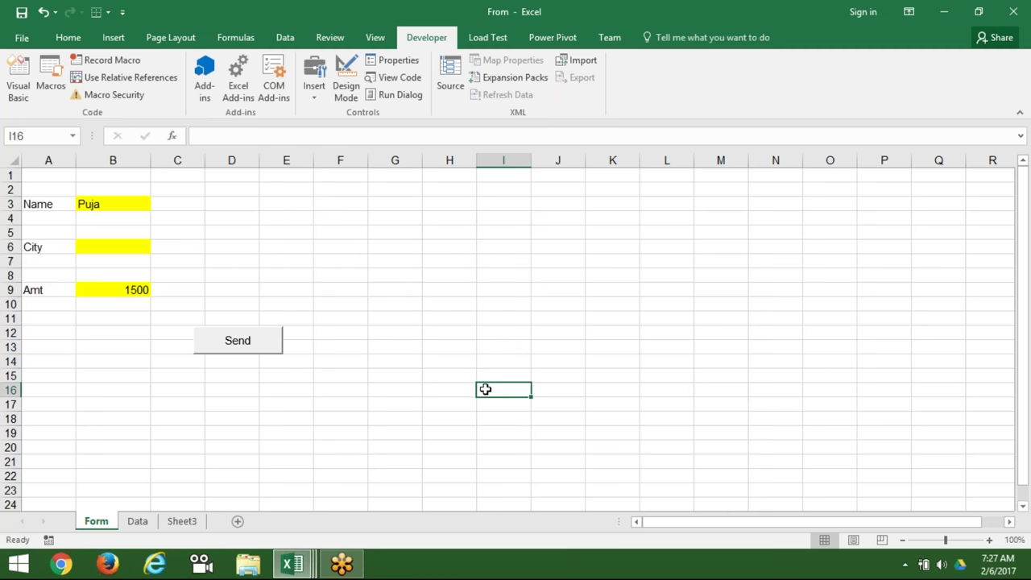
key(alt+F11)
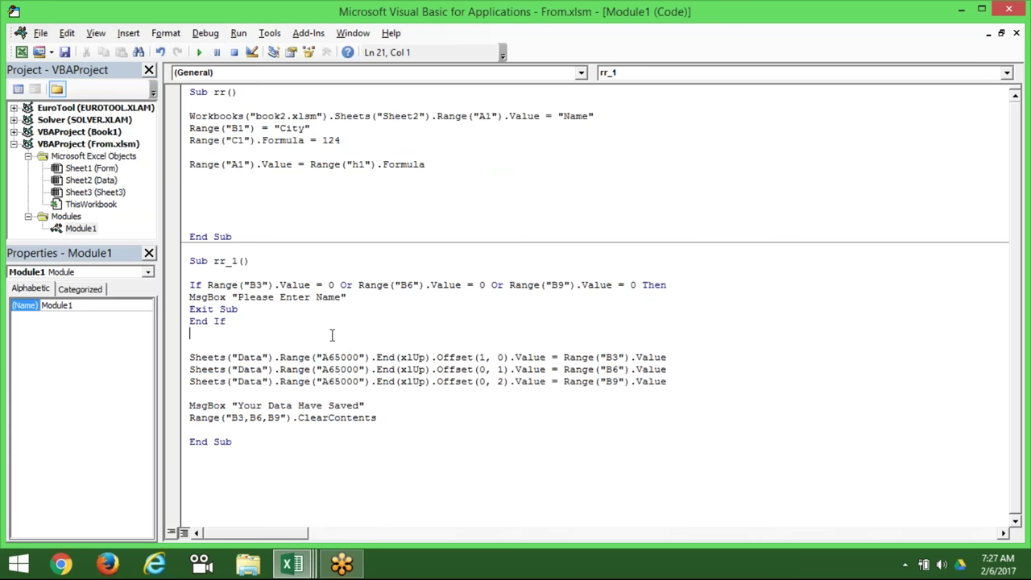
- Add an empty line after the End If of rr_1's input-check block
key(Return)
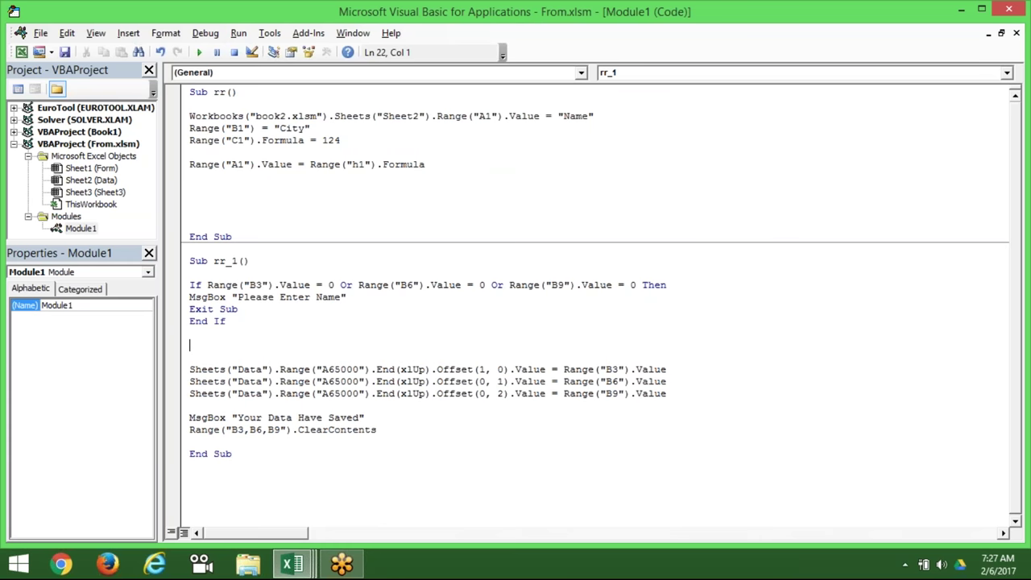
key(Up)
key(Up)
key(Up)
key(Up)
key(Up)
key(shift+Down)
key(Right)
key(shift+Down)
key(Right)
key(shift+Down)
key(Left)
key(Up)
key(Up)
key(shift+Down)
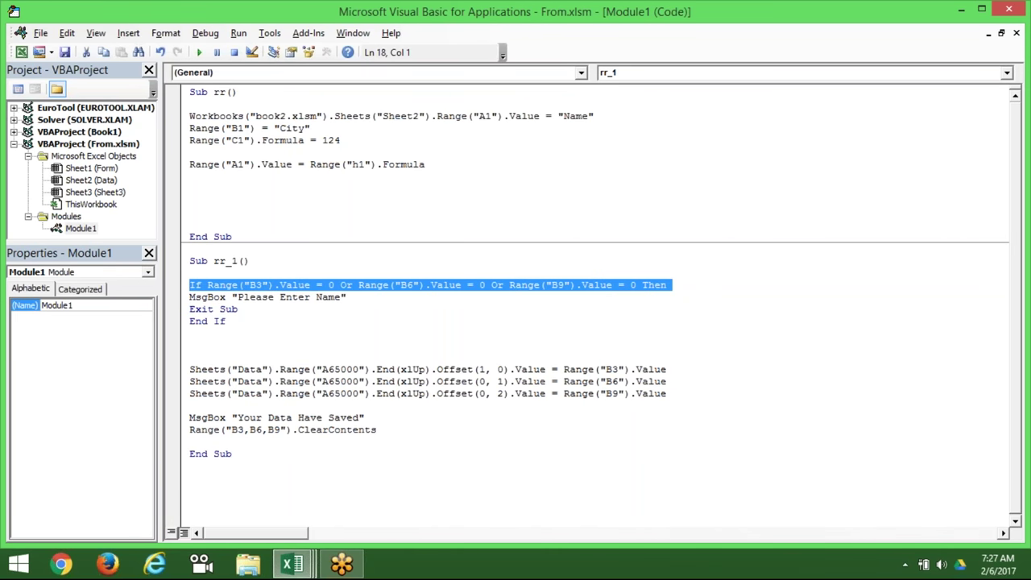
key(shift+Down)
key(shift+Down)
key(shift+Down)
key(Right)
key(Down)
key(Return)
key(Up)
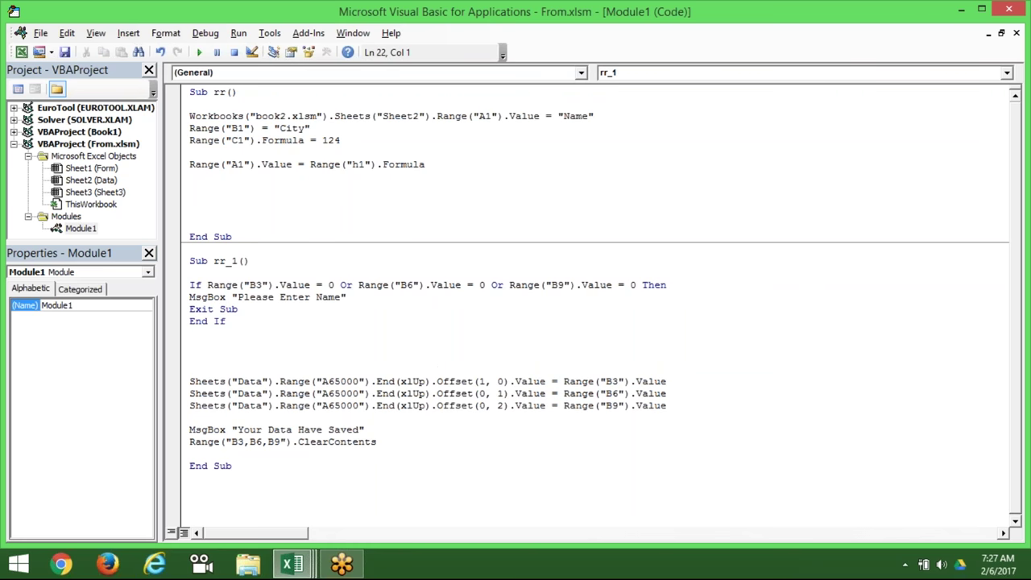
- Check City cell B6 against the B6 copy line in the code, then show the Data sheet
key(alt+F11)
click(133, 240)
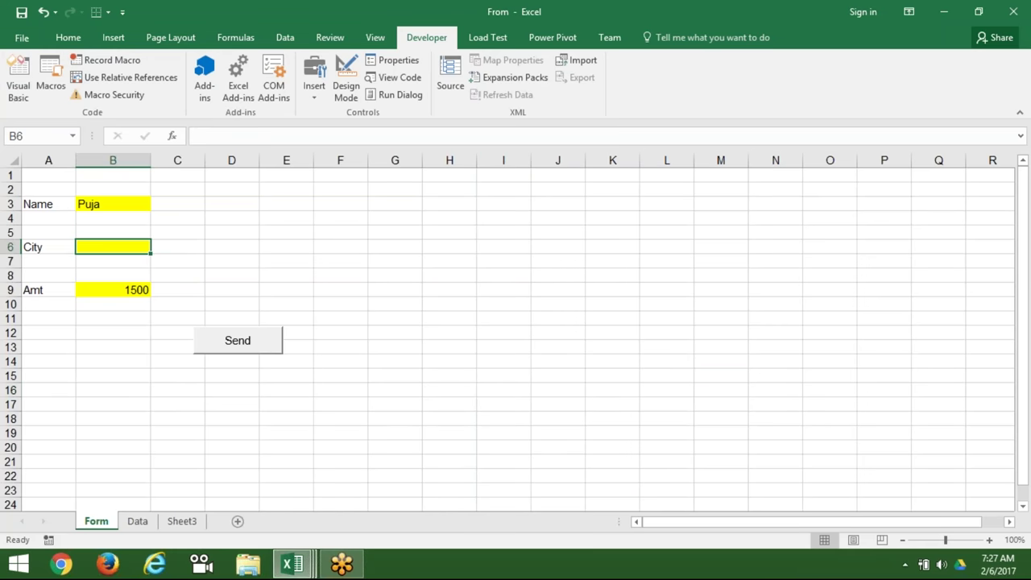
key(alt+F11)
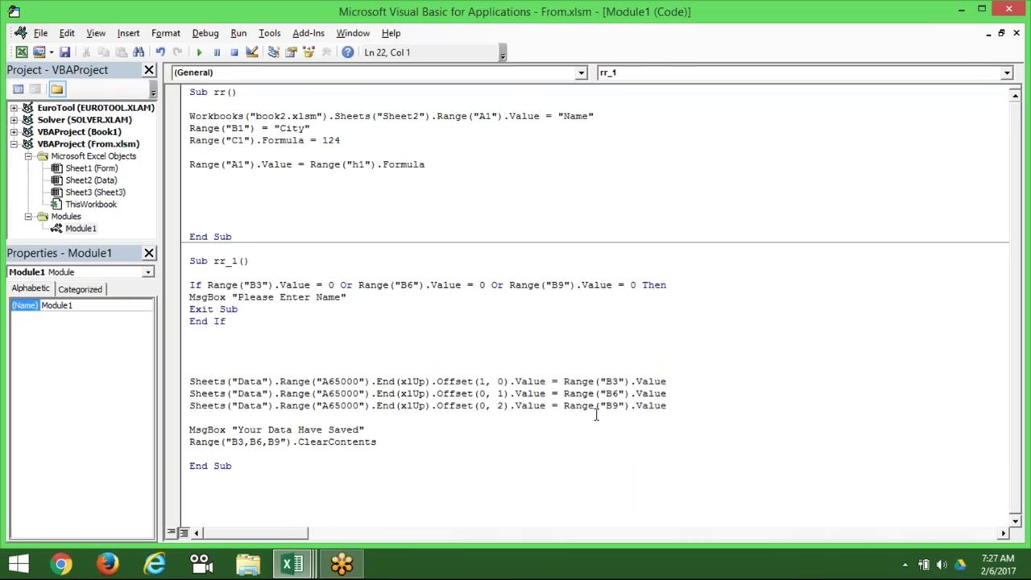
double_click(593, 394)
click(395, 345)
key(alt+F11)
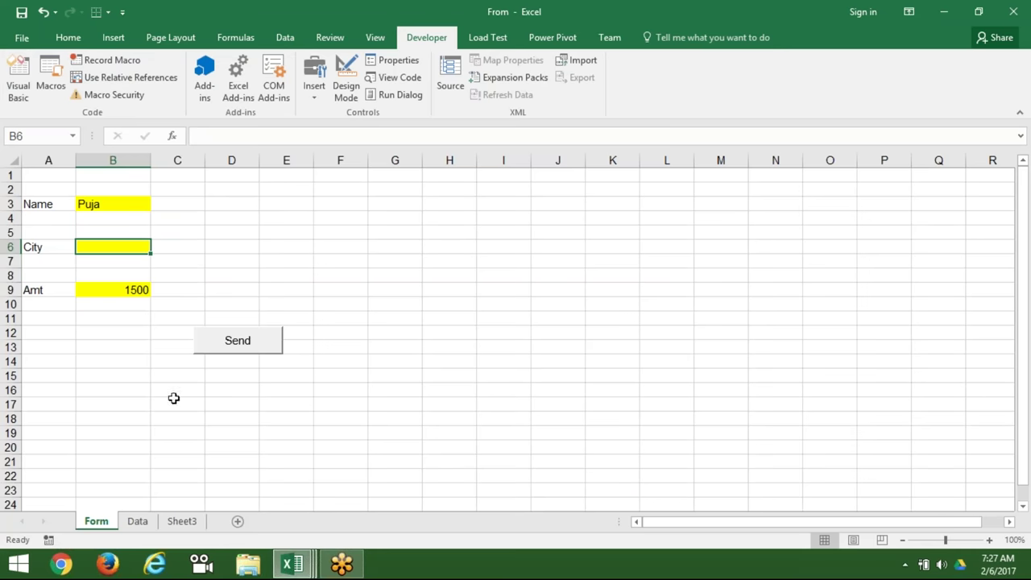
click(136, 522)
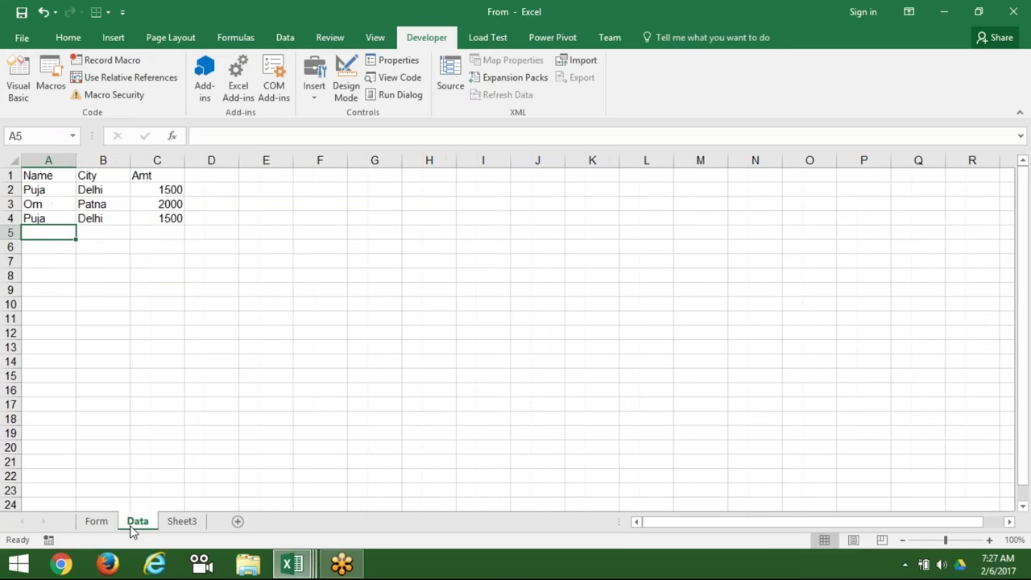
- Enter the heading Zone in cell D1 of the Data sheet, next to Amt
click(228, 177)
text(Answ)
key(BackSpace)
key(BackSpace)
key(BackSpace)
key(BackSpace)
text(Zone)
key(ctrl+Return)
key(Return)
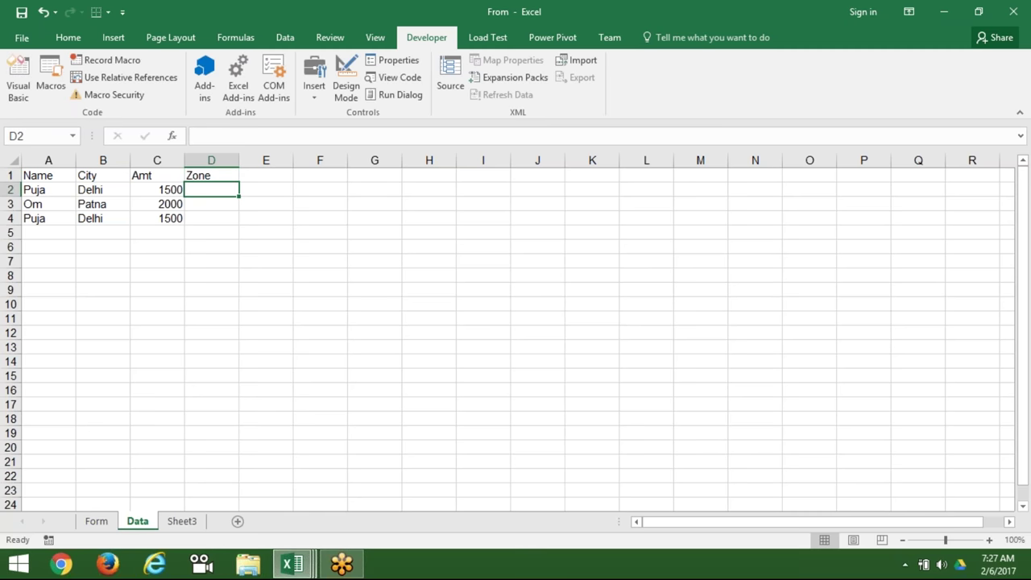
drag(211, 189, 211, 218)
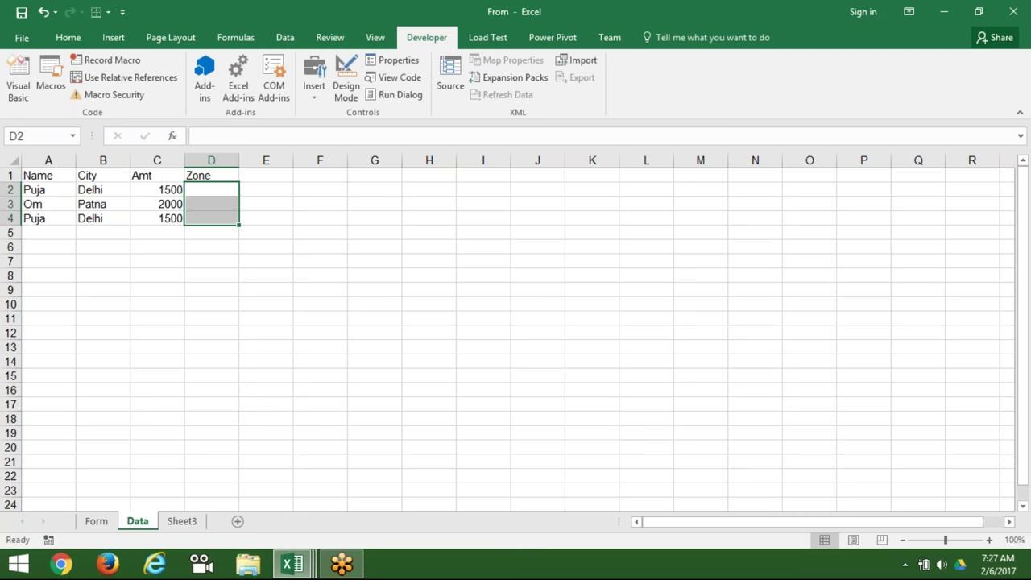
click(211, 175)
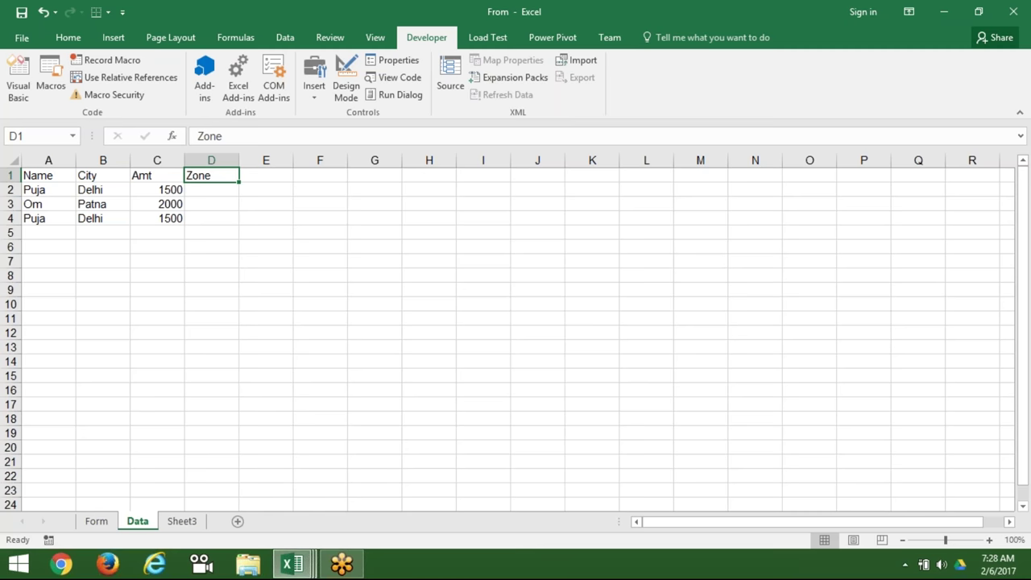
key(alt+F11)
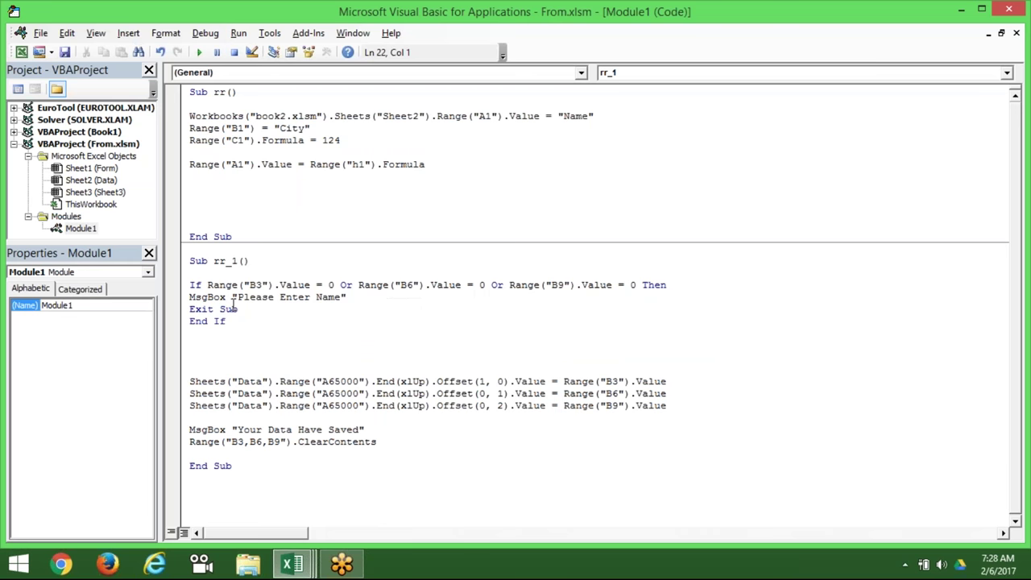
- Add the line If Range("B6").Value = "Delhi" Then below End If in rr_1
key(Return)
text(if )
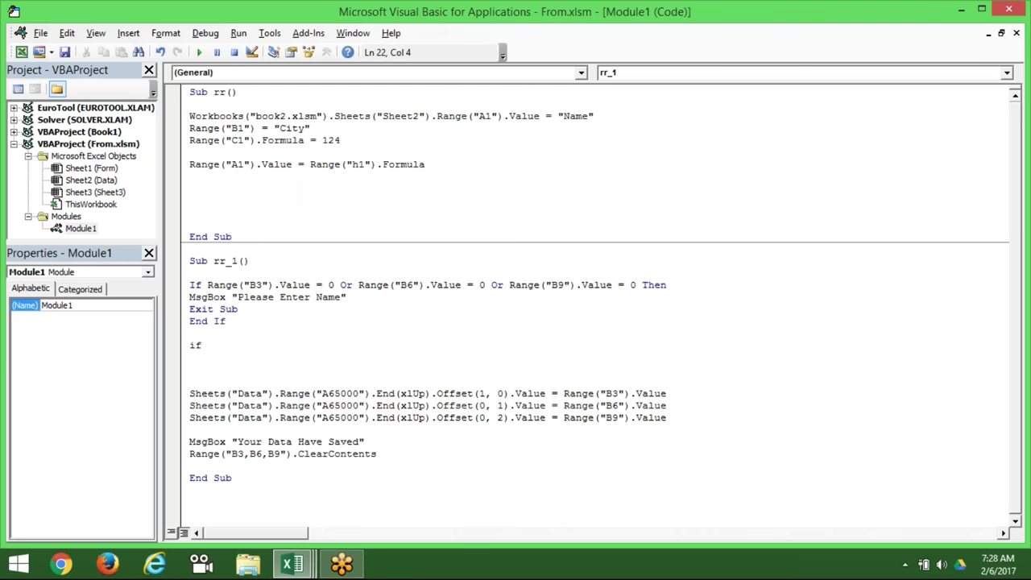
text(Ra)
key(BackSpace)
key(BackSpace)
text(range)
text(("B6)
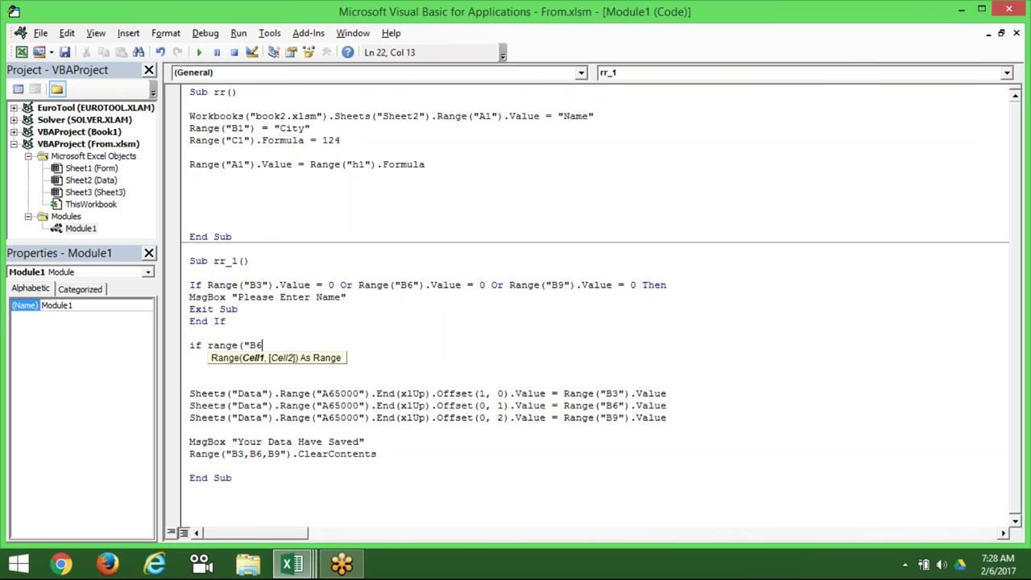
text("))
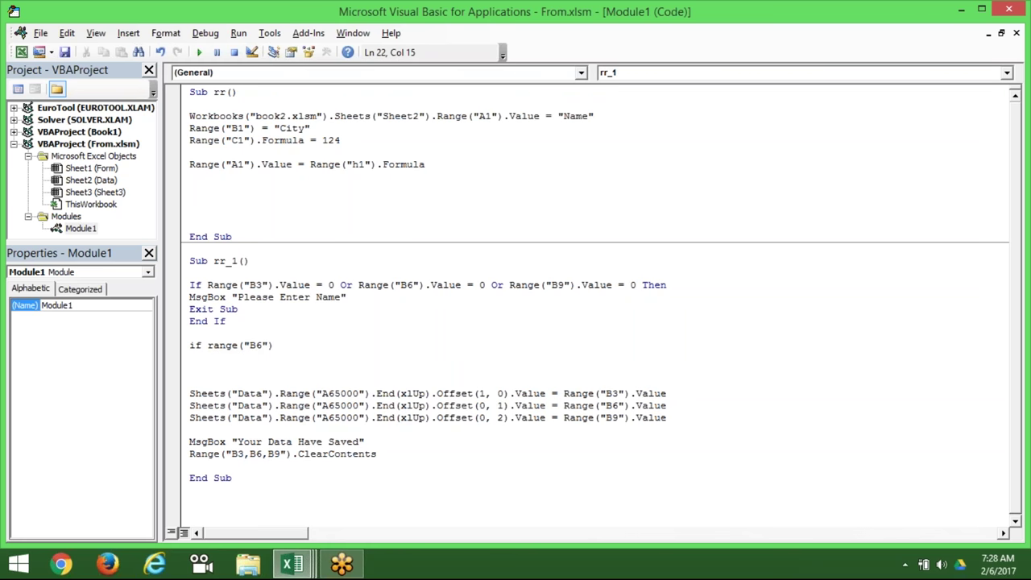
text(.v)
key(Tab)
text(>0)
key(BackSpace)
key(BackSpace)
text(="De)
text(lhi")
text( t)
text(han)
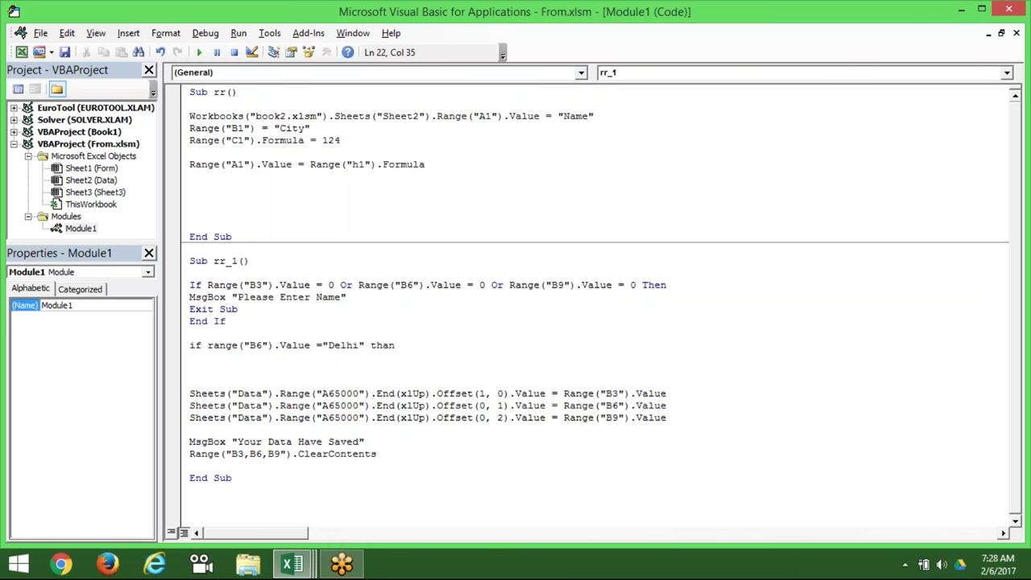
key(BackSpace)
key(BackSpace)
text(en)
key(Return)
key(alt+F11)
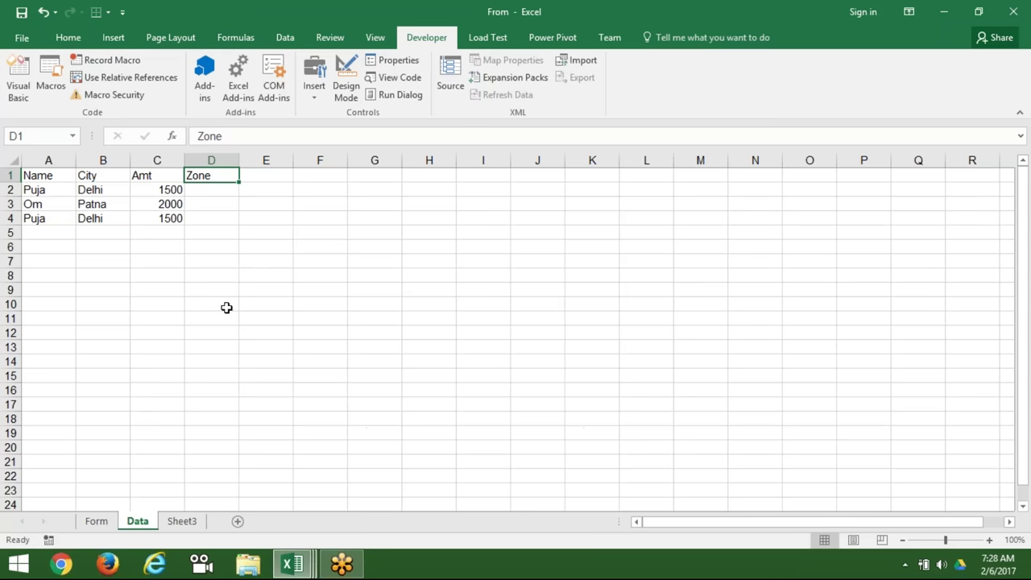
- Enter lowercase delhi as the City in B6 on the Form sheet
click(96, 521)
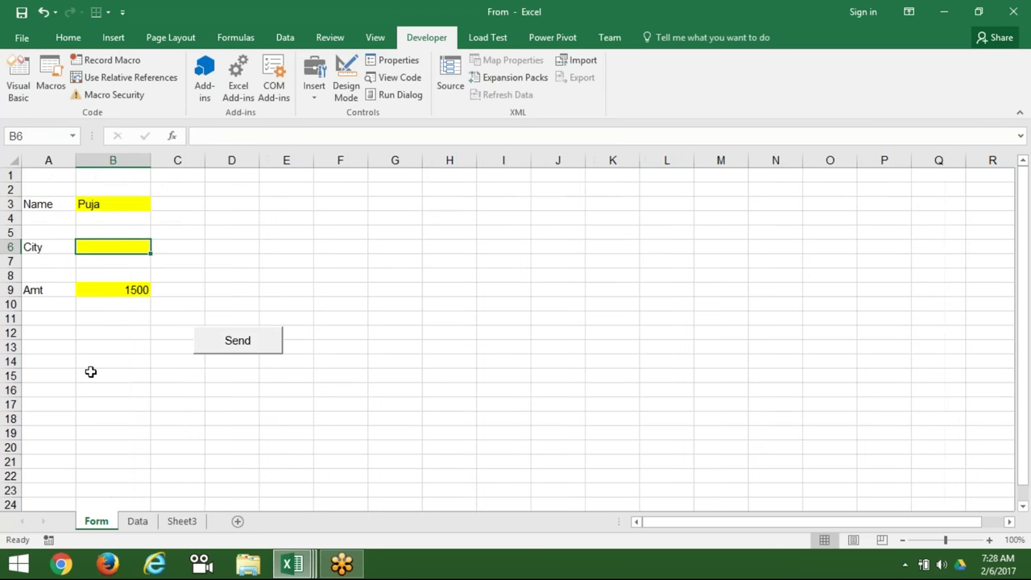
text(Delhi)
key(Return)
key(Up)
text(del)
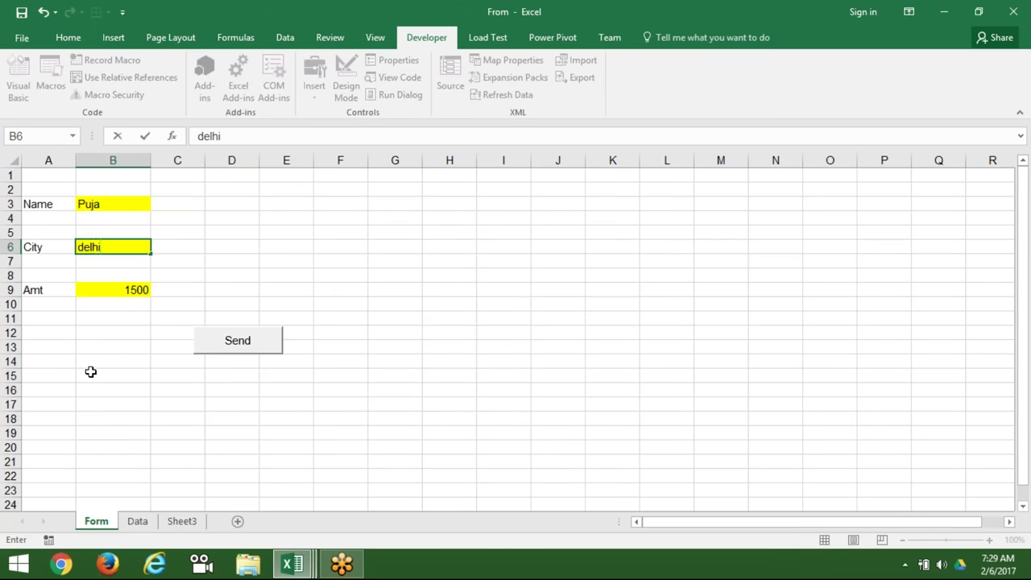
key(Return)
key(Up)
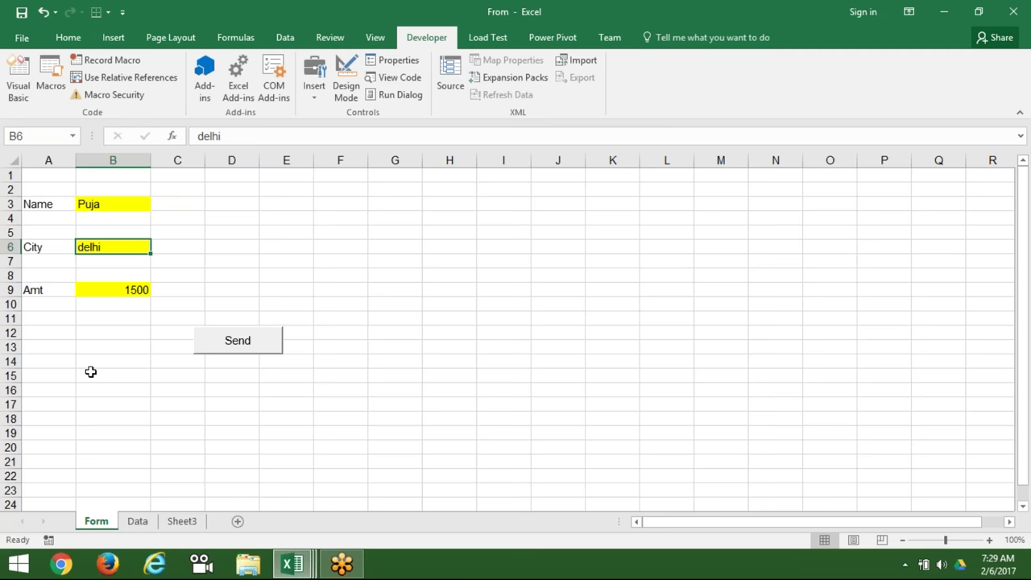
- Delete the capital D from "Delhi" in the macro's city test
key(alt+Tab)
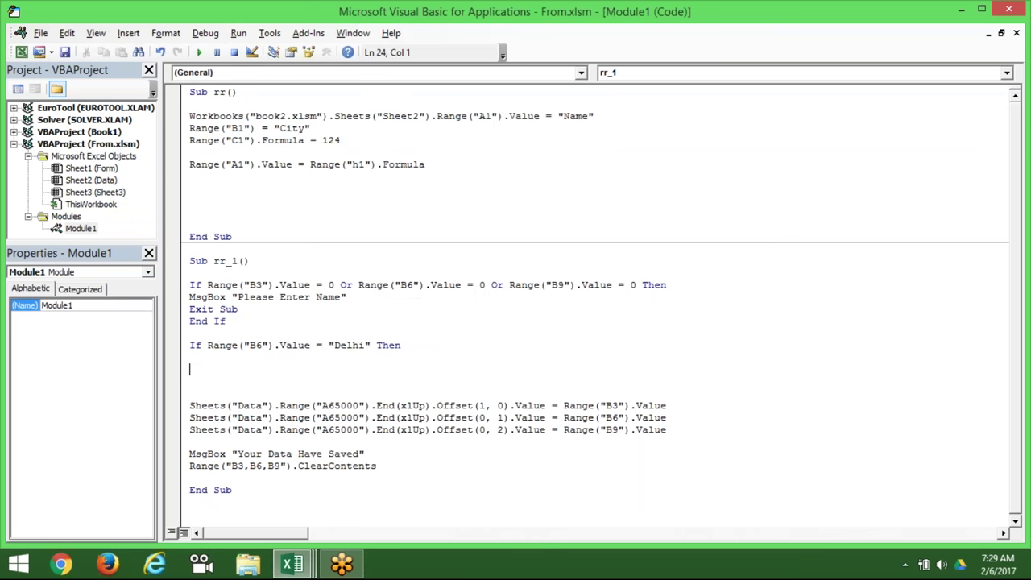
key(Up)
key(ctrl+Right)
key(ctrl+Right)
key(Right)
key(Right)
key(Right)
key(Right)
key(Right)
key(Right)
key(Right)
key(Right)
key(Right)
key(Right)
key(Right)
key(BackSpace)
- Make the test compare LCase(Range("B6").Value) with lowercase "delhi"
text(d)
key(Left)
key(Left)
key(Left)
key(Left)
key(Left)
key(Left)
key(Left)
key(Left)
key(Left)
key(Left)
key(Left)
key(Left)
key(Left)
key(Left)
text(lo)
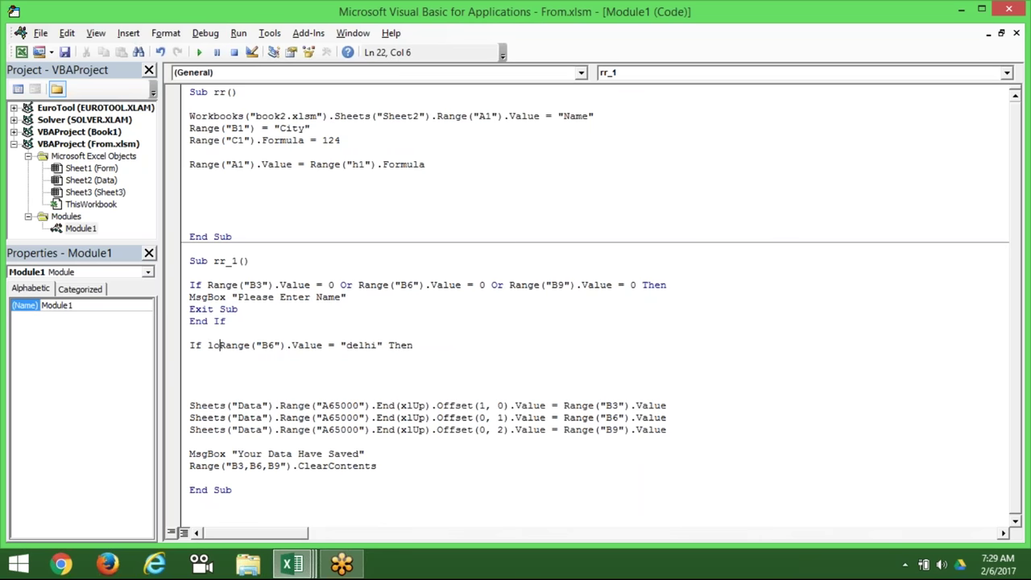
key(BackSpace)
text(case()
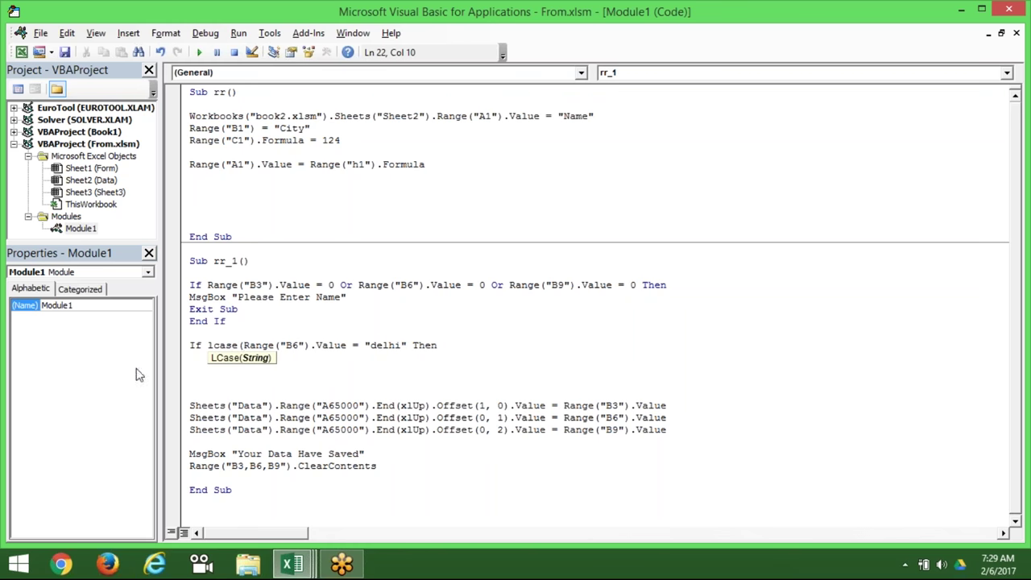
click(346, 346)
text())
- Add c = "Inhouse" under the Delhi check and a blank line below Sub rr_1
click(338, 359)
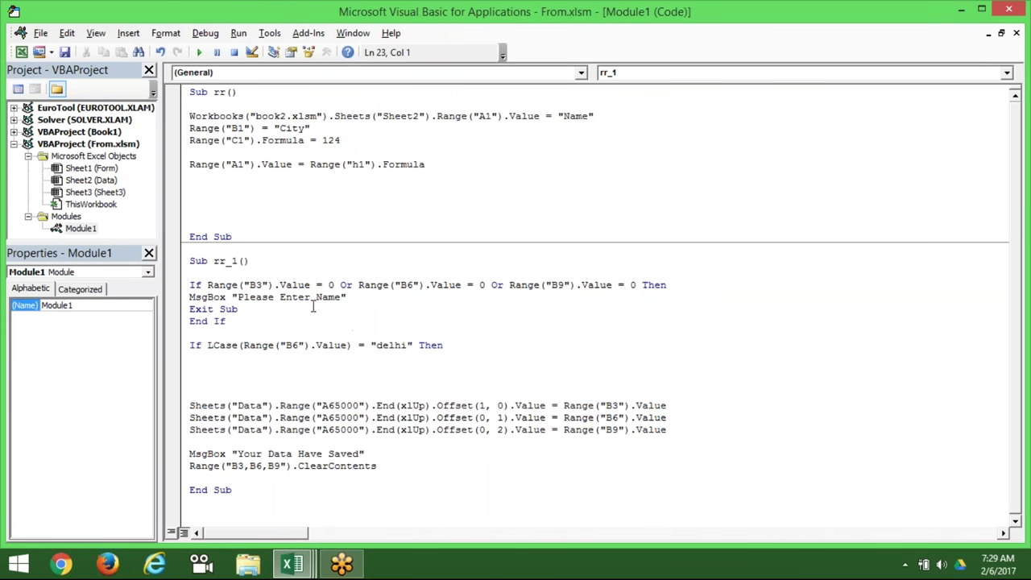
click(251, 262)
key(Return)
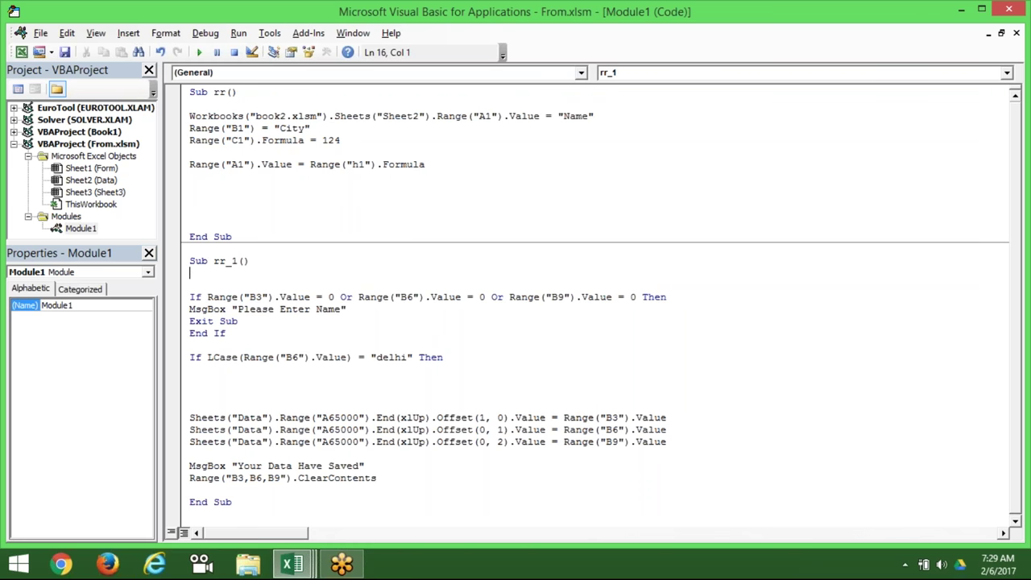
click(206, 371)
text(c="Inhouea)
key(BackSpace)
key(BackSpace)
text(se")
key(Down)
- Add an Else line after the Inhouse assignment
text(esle)
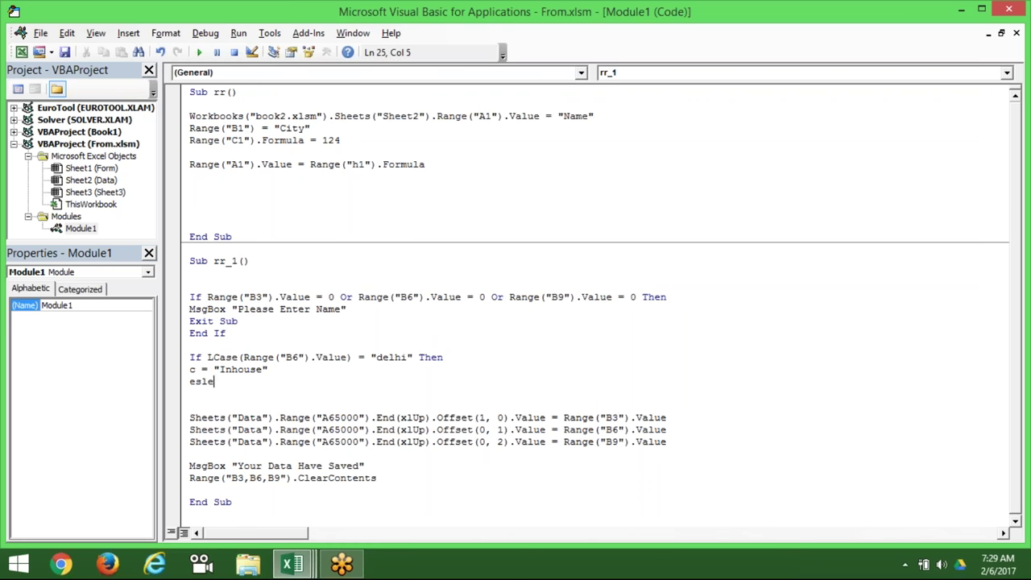
key(Return)
key(BackSpace)
key(BackSpace)
key(BackSpace)
key(BackSpace)
text(lse)
key(Return)
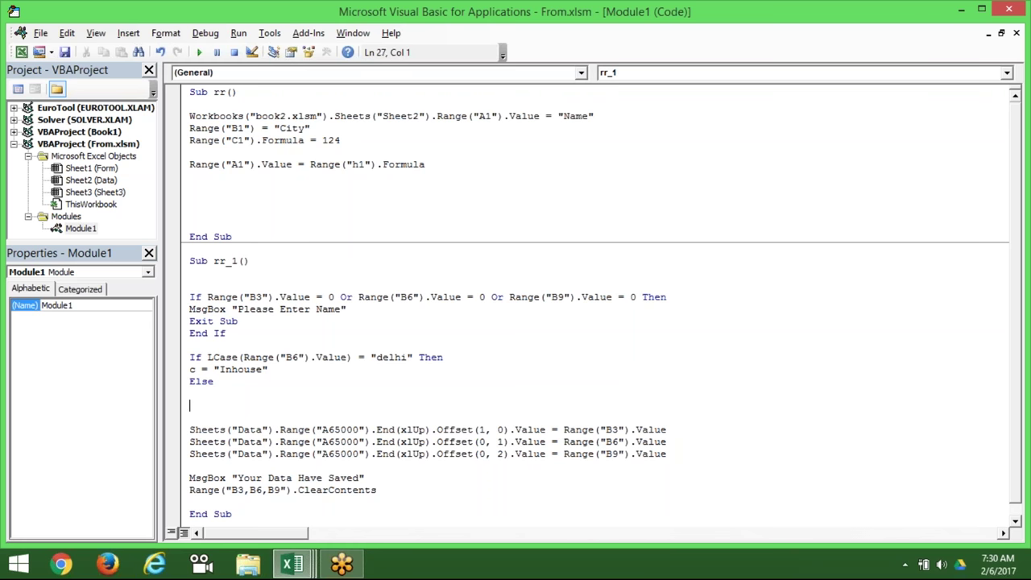
text(c="OUT)
text(")
- Finish the c = "OUT" line and close the city test with End If
key(Return)
text(end if)
key(Return)
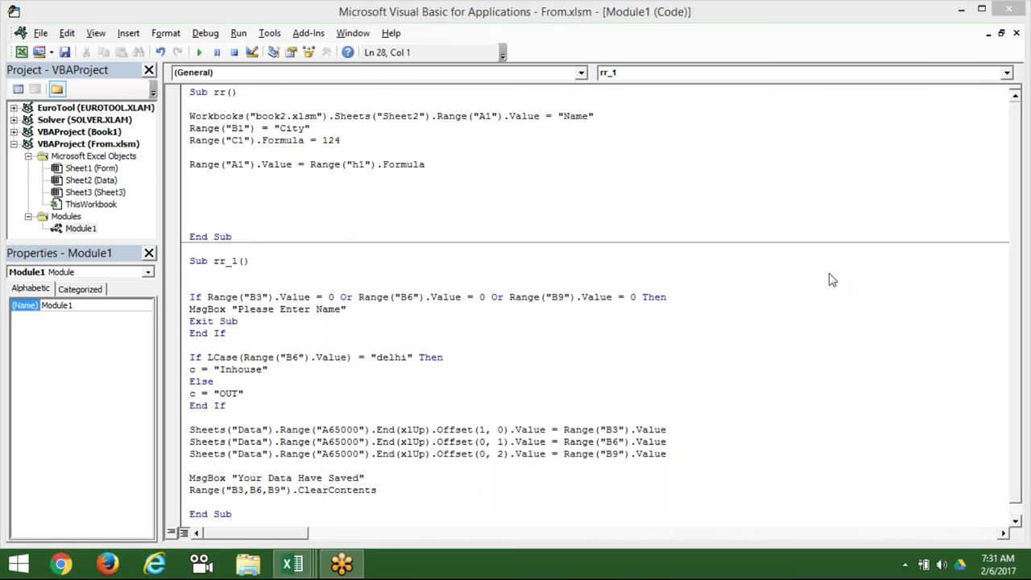
click(320, 406)
- Duplicate the amount-copy Sheets line and change it to write c at Offset(0, 3)
click(203, 455)
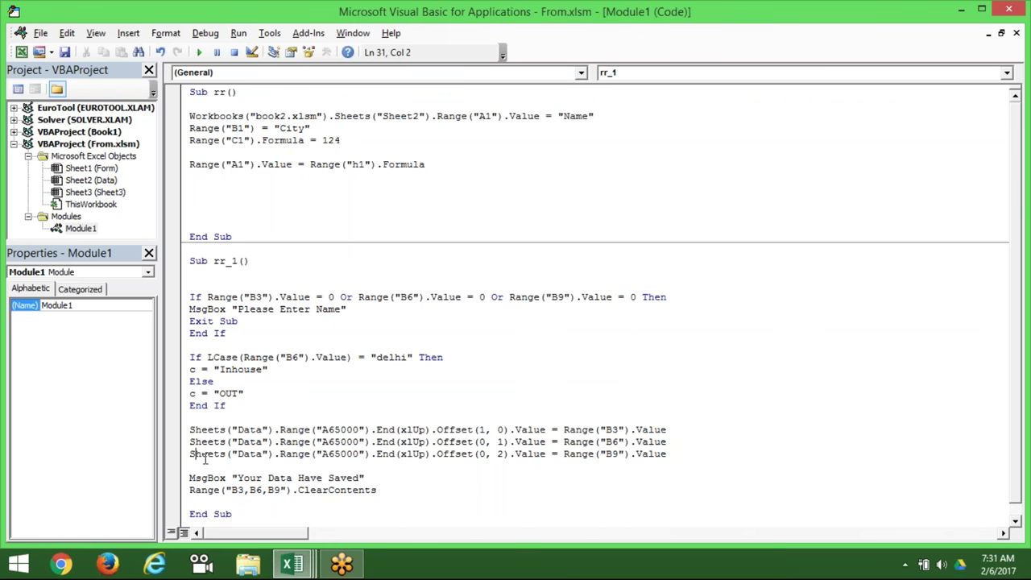
key(Home)
key(shift+Down)
key(ctrl+c)
key(ctrl+v)
key(ctrl+v)
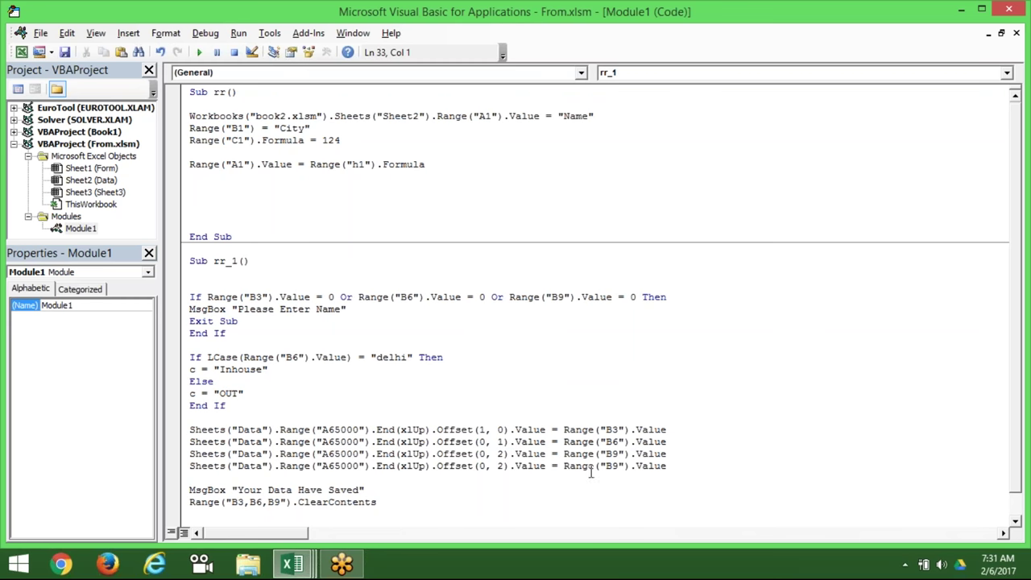
drag(564, 466, 680, 464)
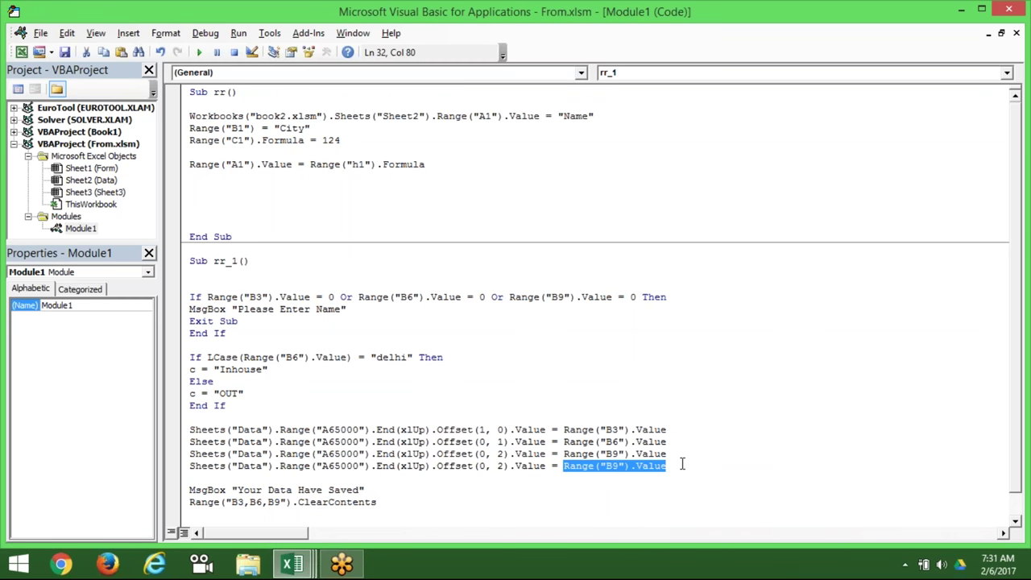
text(c)
double_click(500, 466)
text(3)
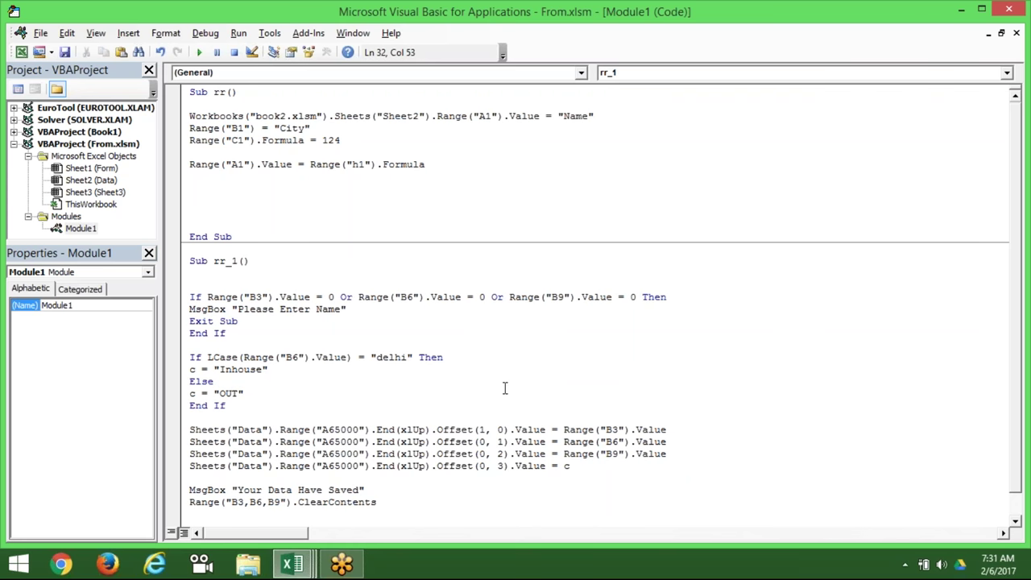
key(alt+F11)
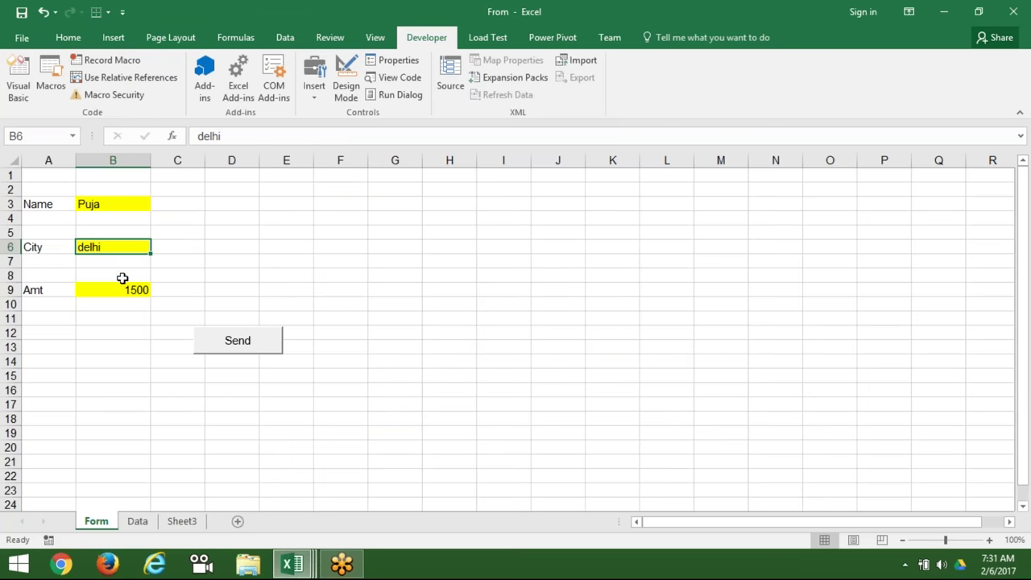
- Run the send macro and confirm D6 on Data shows Inhouse for delhi, 1500
click(208, 335)
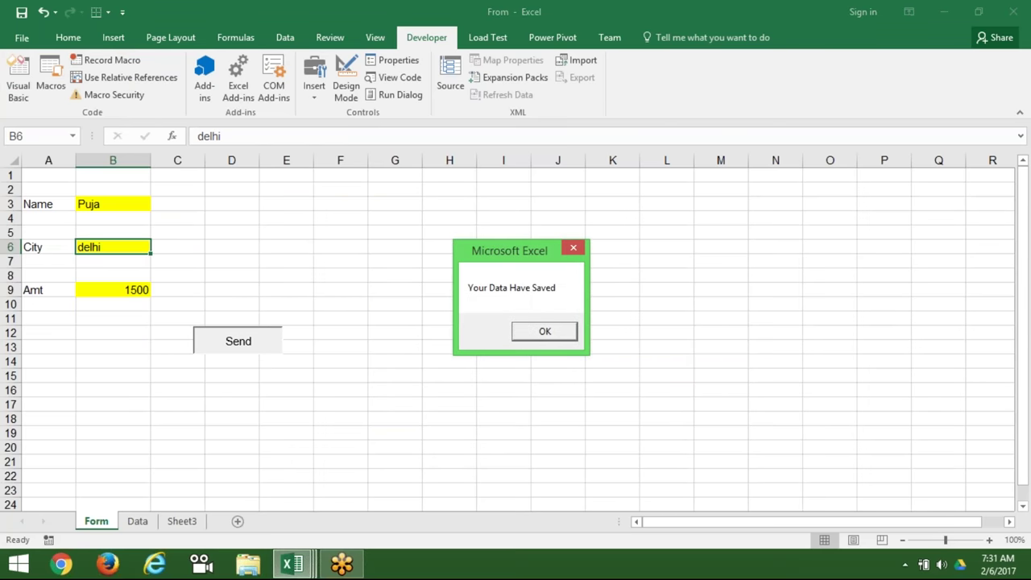
click(534, 331)
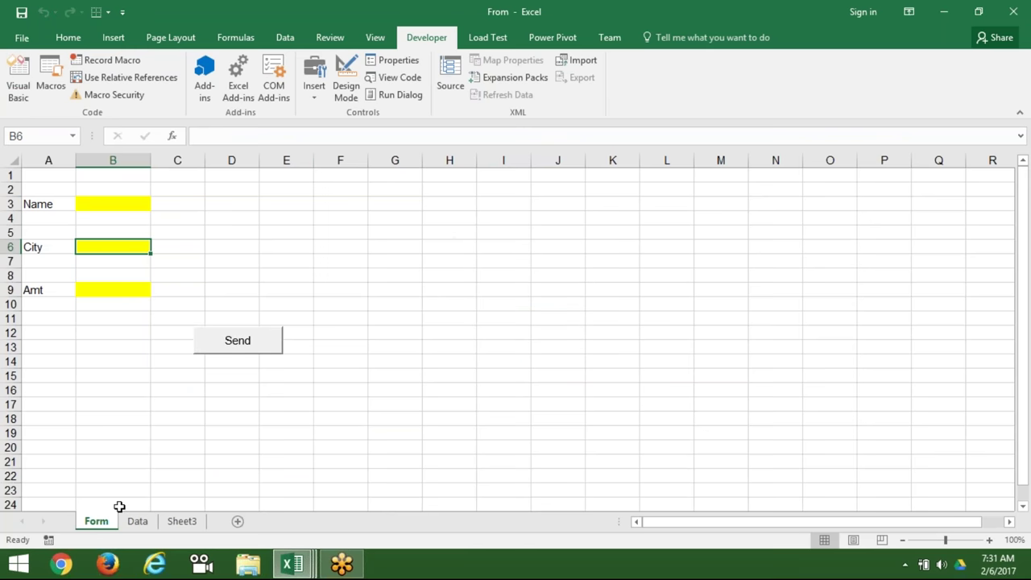
click(133, 521)
click(211, 246)
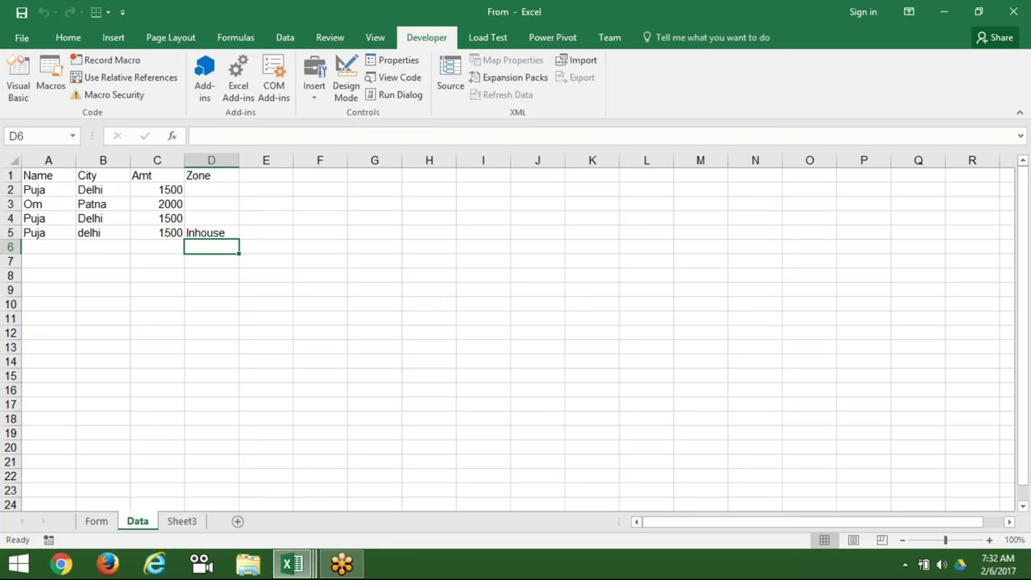
- Add the commission heading Com in cell E1 of the Data sheet
click(171, 176)
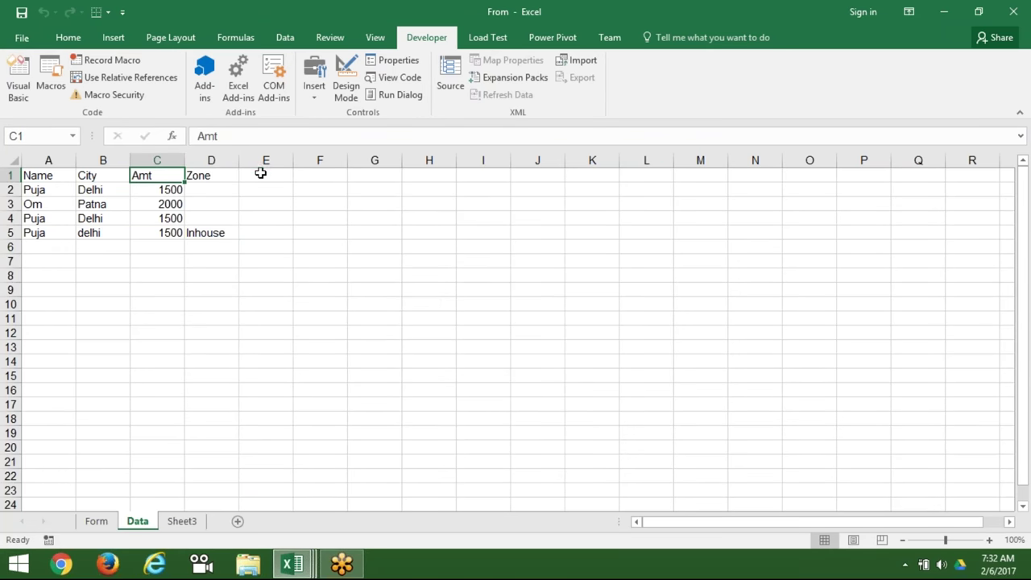
click(260, 172)
text(Comm)
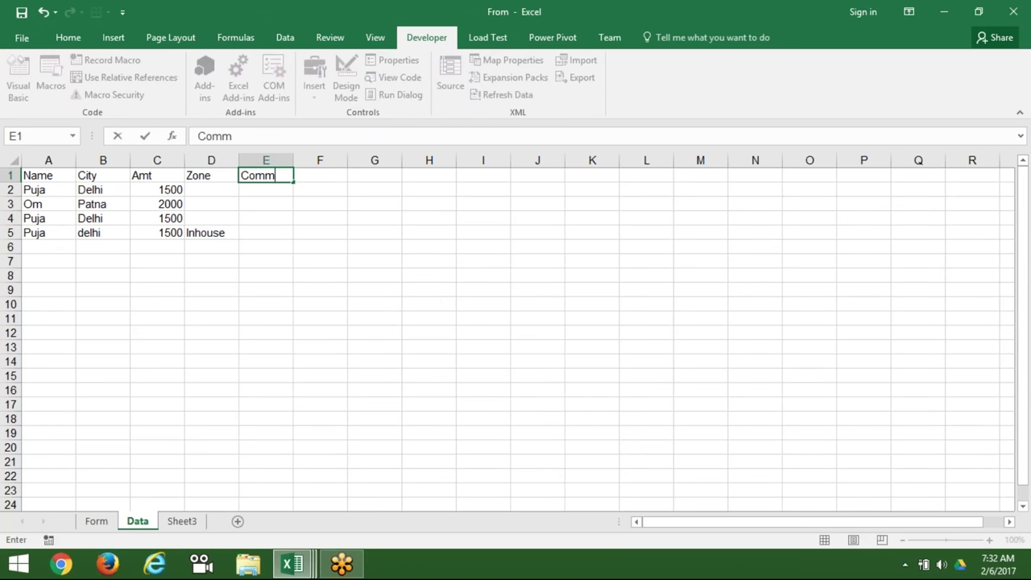
key(BackSpace)
key(Return)
- Insert blank lines after the Zone If LCase block in rr_1, then show the Form sheet
key(alt+F11)
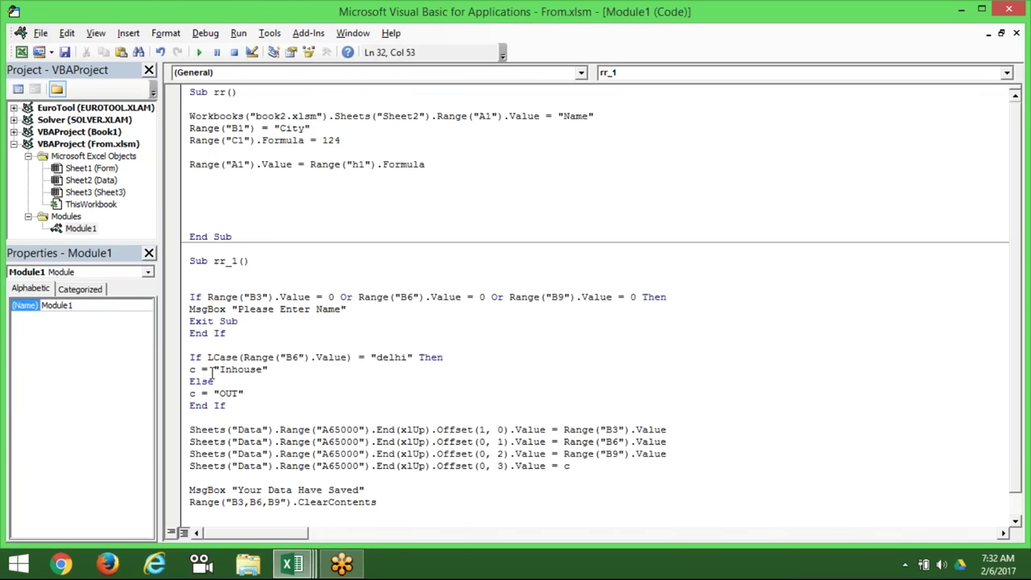
drag(191, 297, 208, 333)
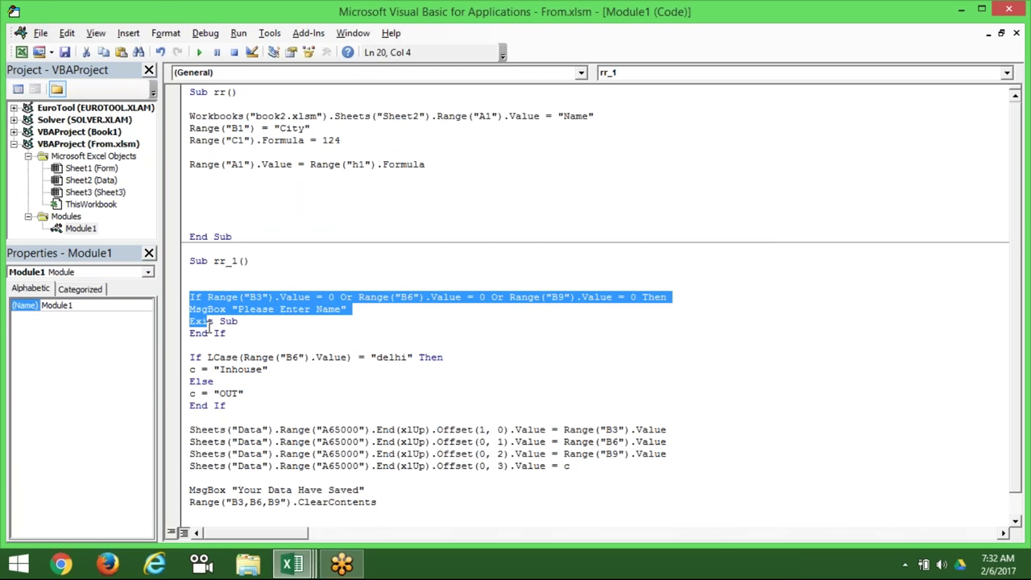
drag(236, 405, 190, 357)
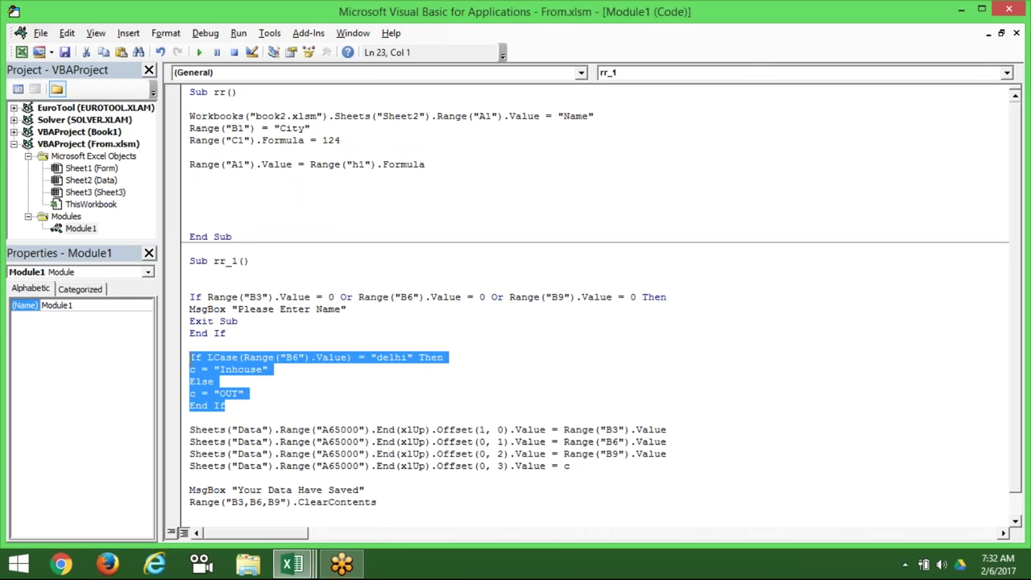
click(233, 405)
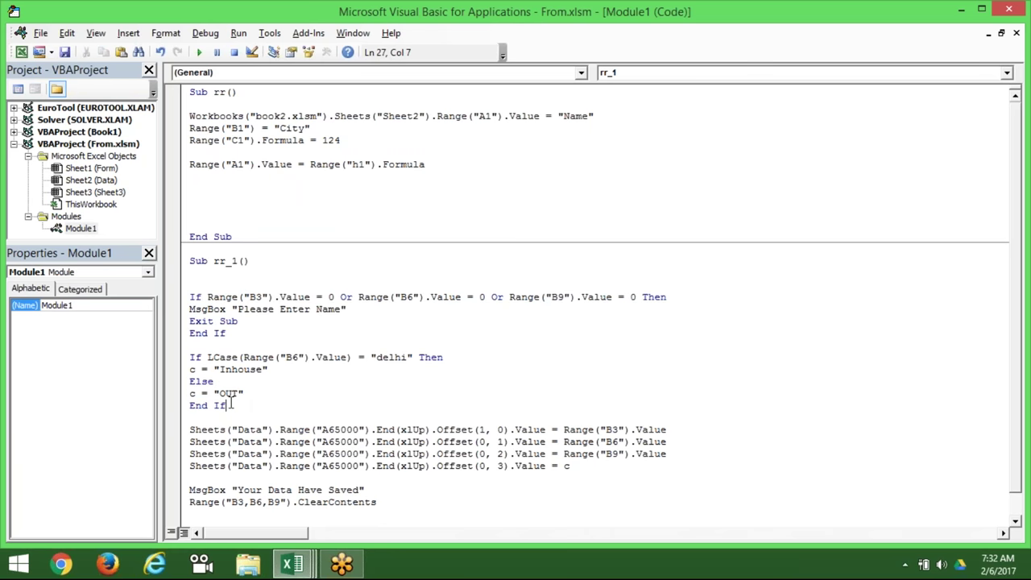
key(Return)
key(Down)
key(Down)
key(Return)
click(190, 417)
key(alt+F11)
key(alt+F11)
key(alt+F11)
click(96, 522)
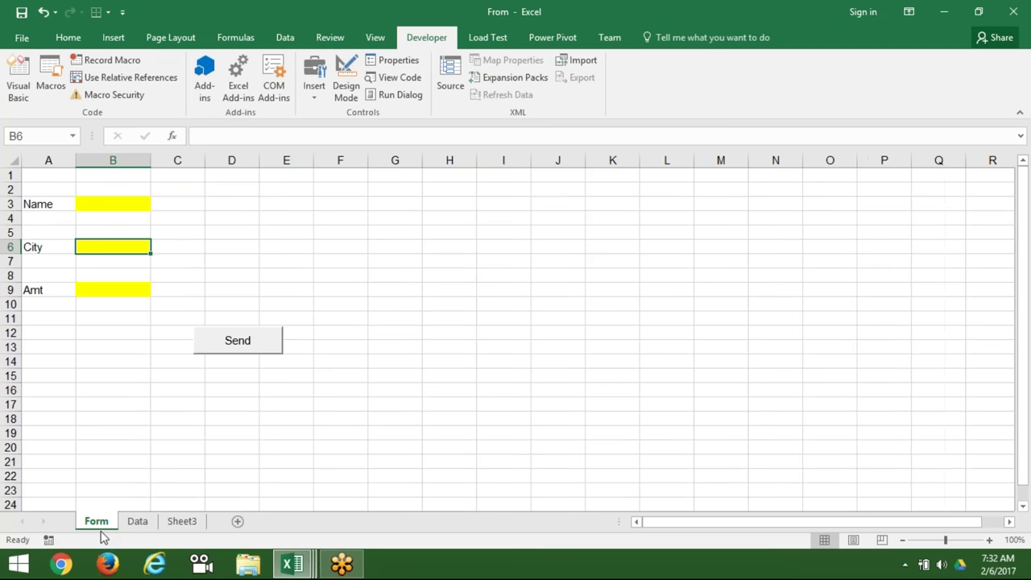
- Enter the first commission slabs in F4:G5: 0-500 pays 100, 501-1000 pays 150
click(347, 214)
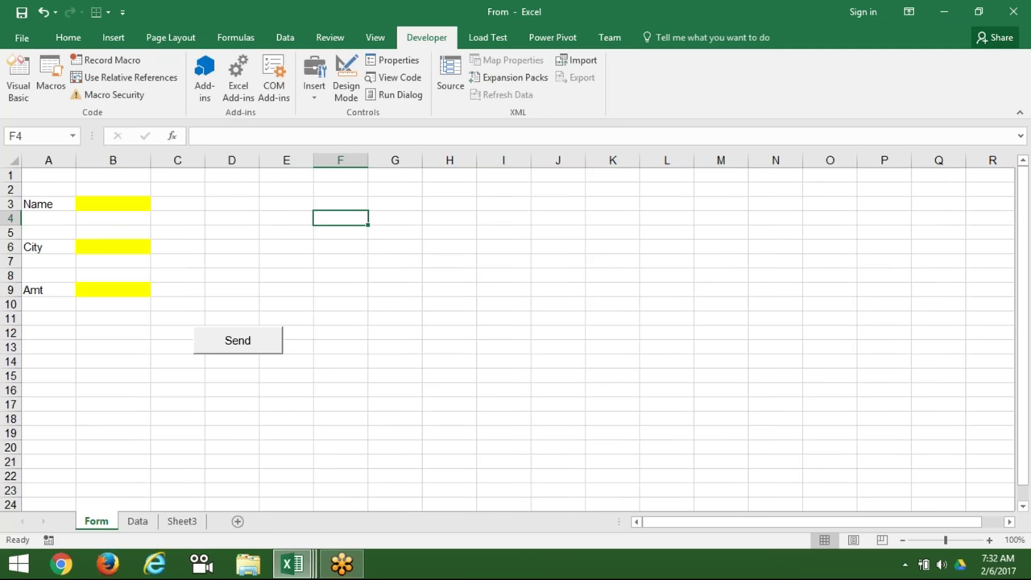
text(0-500)
key(Tab)
text(1)
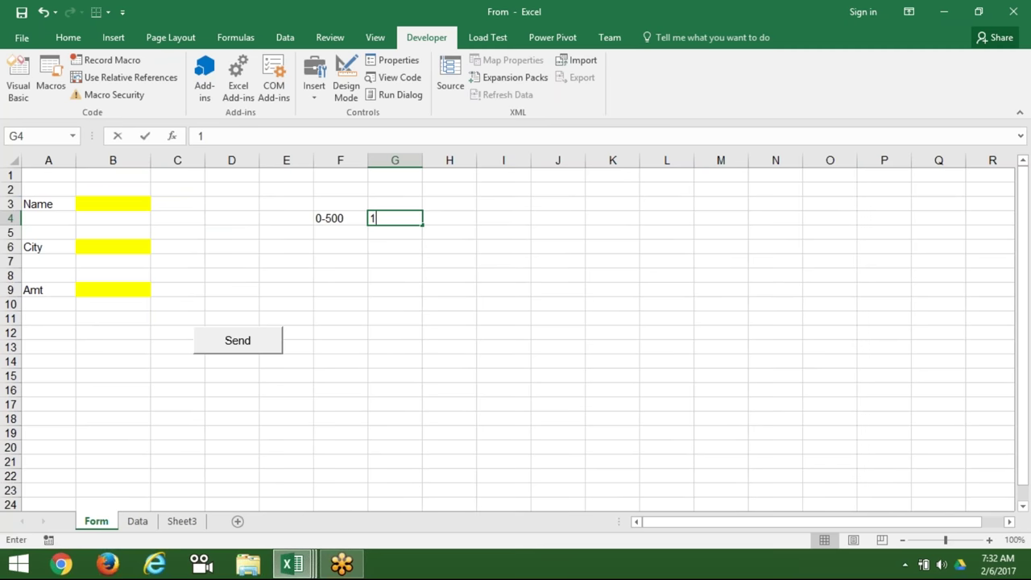
text(00)
key(Return)
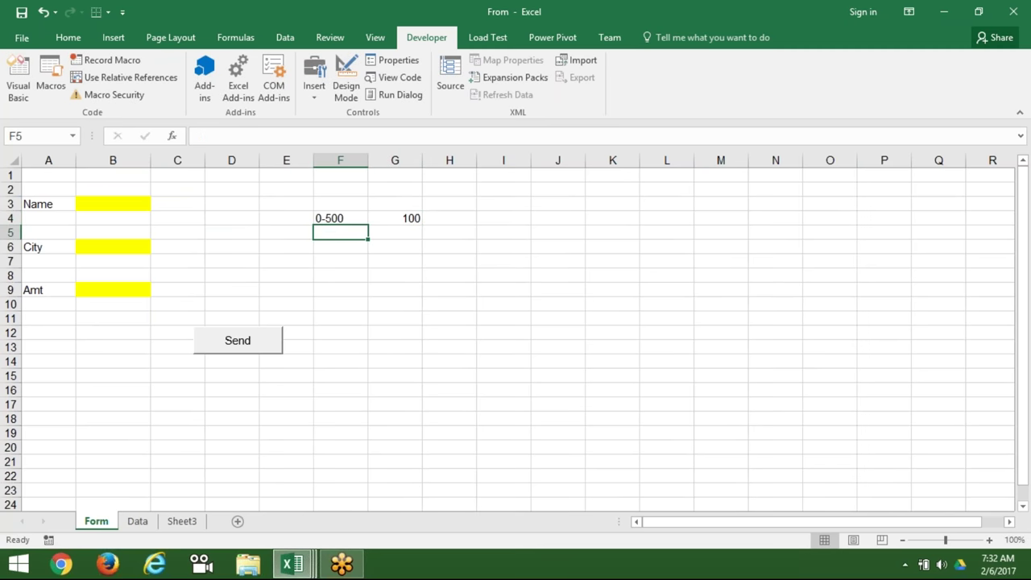
text(5)
text(01-100)
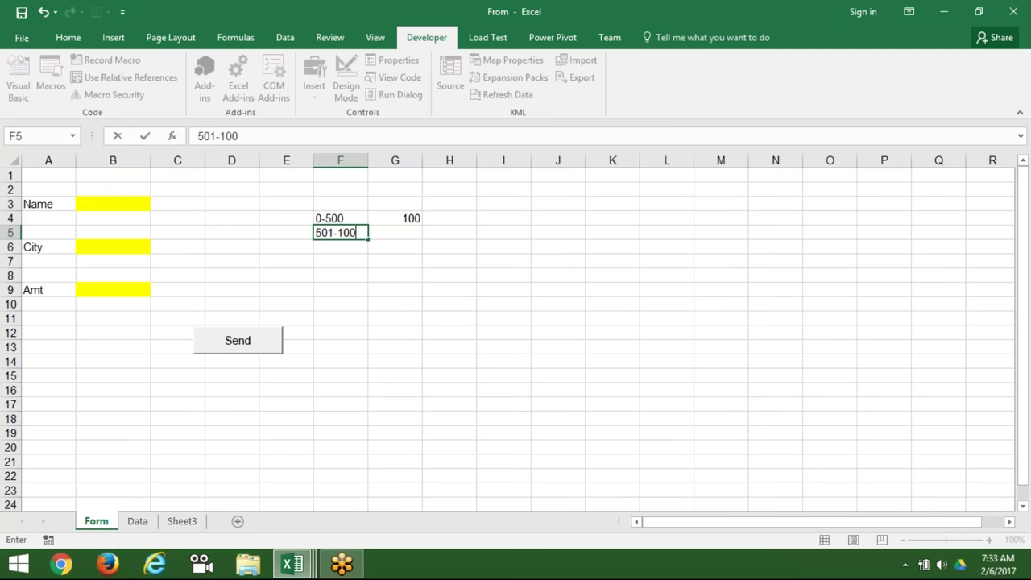
key(Tab)
text(150)
key(Return)
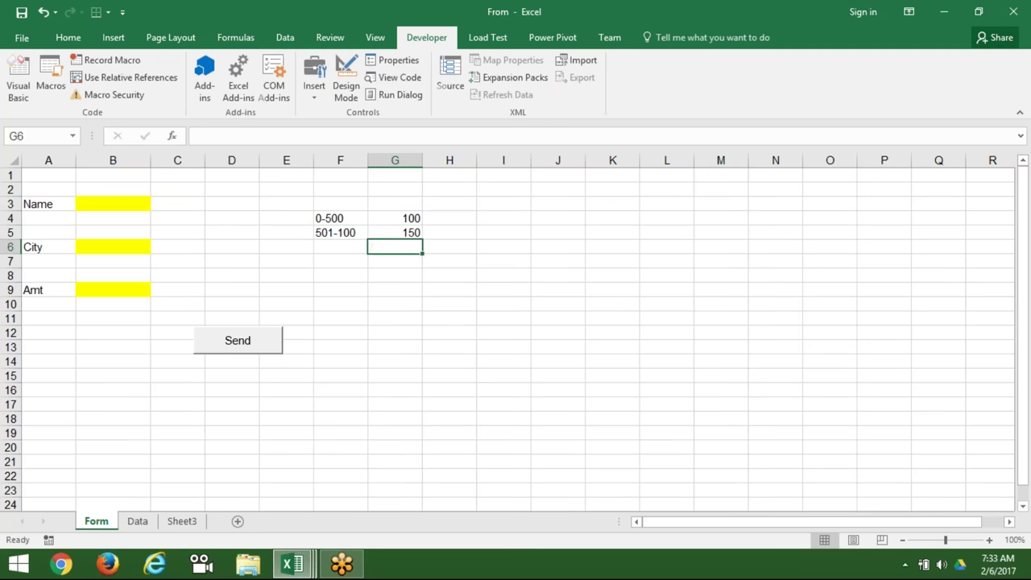
key(Up)
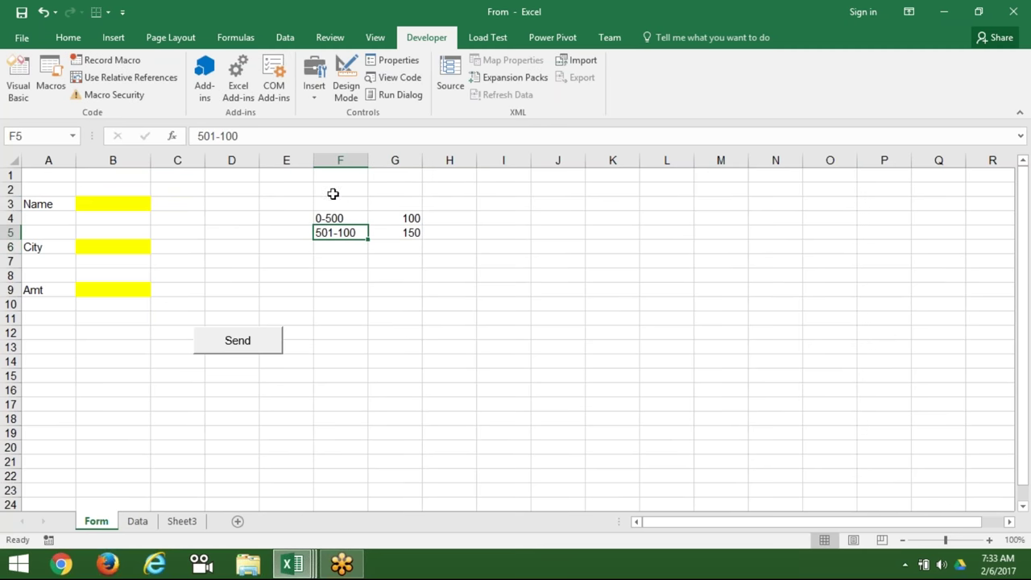
key(F2)
text(0)
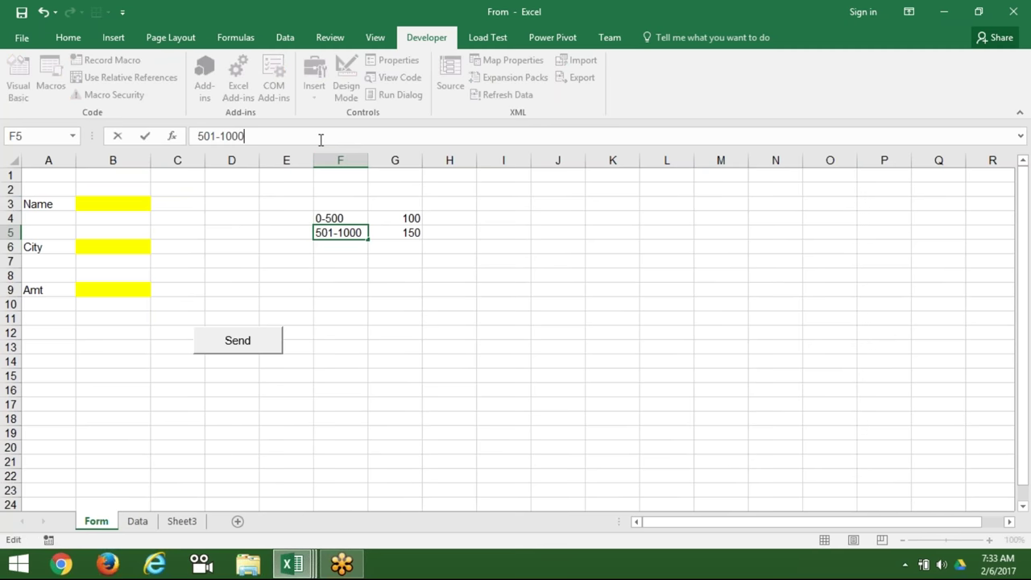
key(Return)
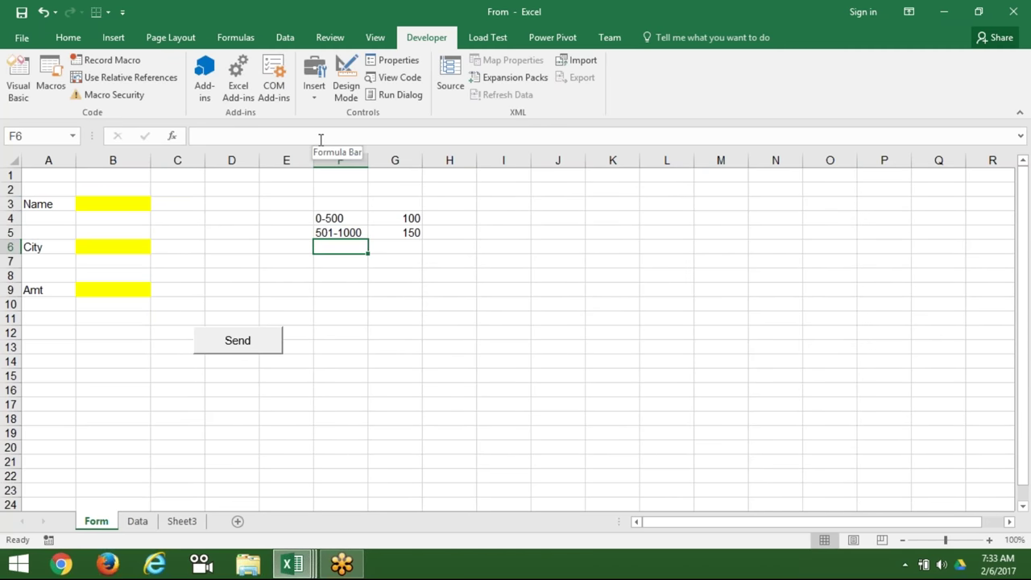
- Add the remaining slabs in F6:G7: 1001-1500 pays 200, >1500 pays 500
text(1001-1500)
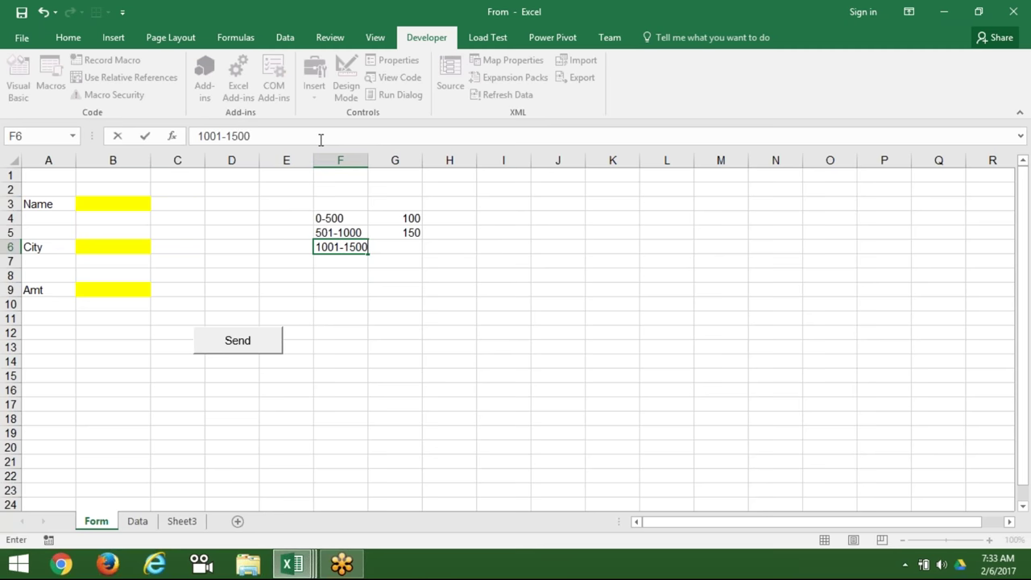
key(Tab)
text(200)
key(Return)
text(>1500)
key(Tab)
text(500)
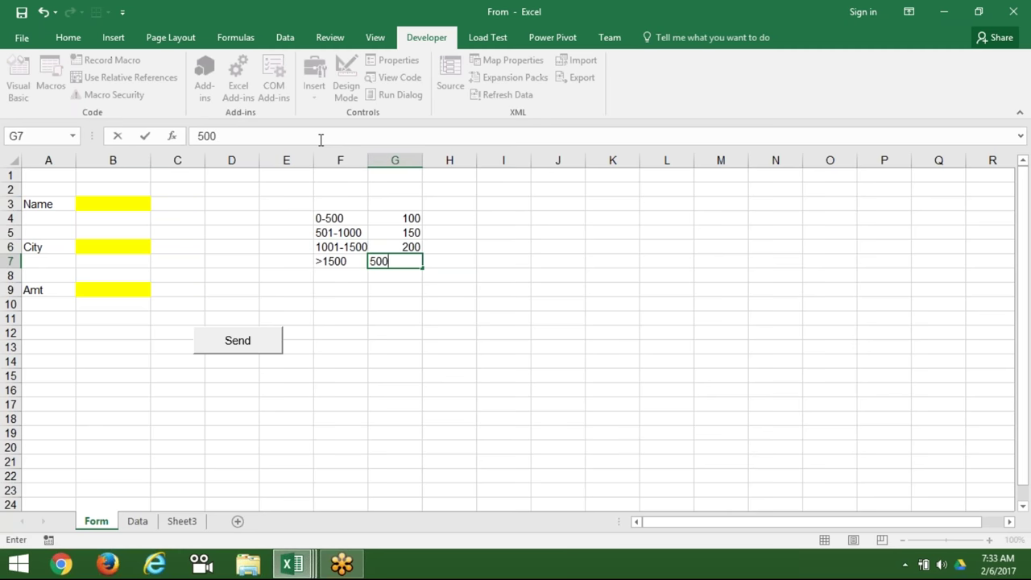
key(Return)
key(Left)
key(Left)
key(Left)
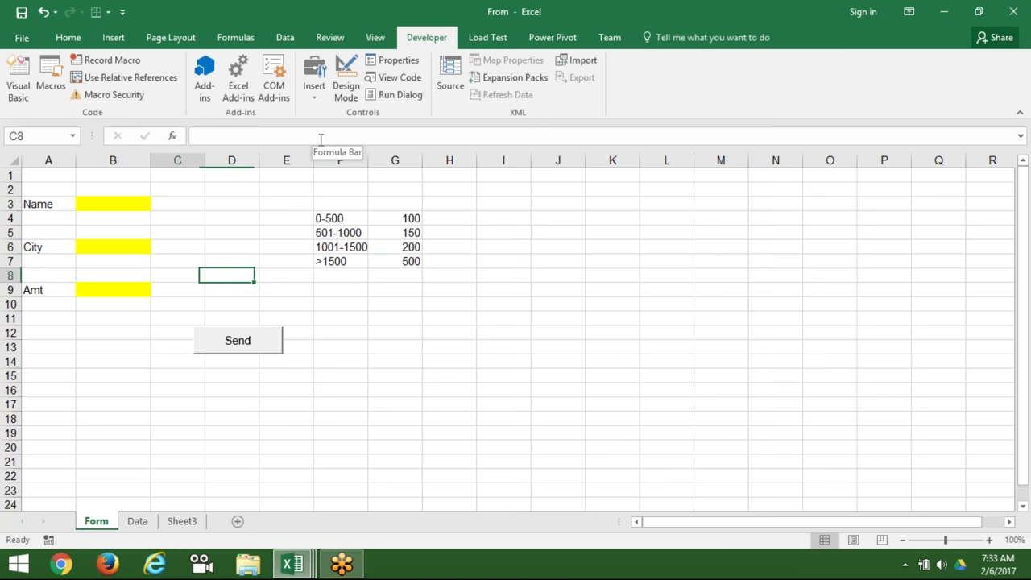
key(Left)
key(Left)
key(Down)
key(alt+Tab)
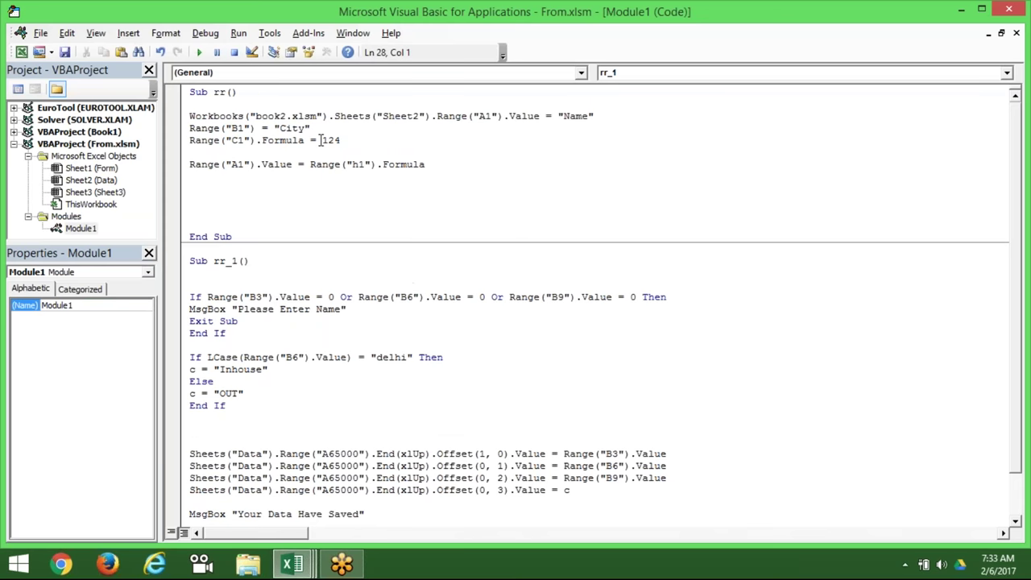
- Below the Zone End If, add the line a = Range("B6").Value
key(Return)
key(Return)
key(Up)
key(Up)
key(Up)
key(Up)
key(Down)
text(a=range("B6").)
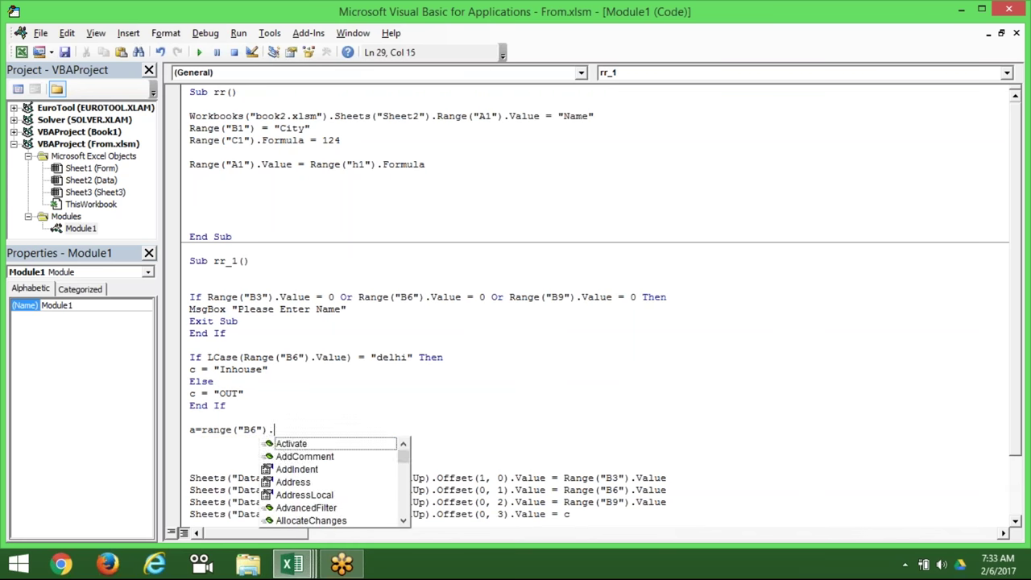
text(va)
key(Return)
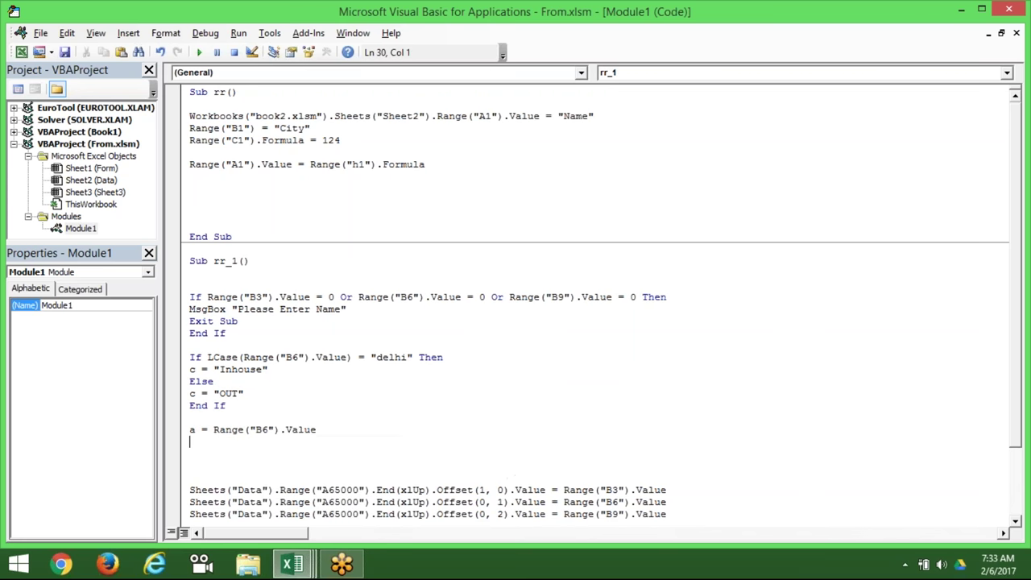
key(Return)
key(Return)
- Add the first slab: If a <= 500 Then com = 100
key(Up)
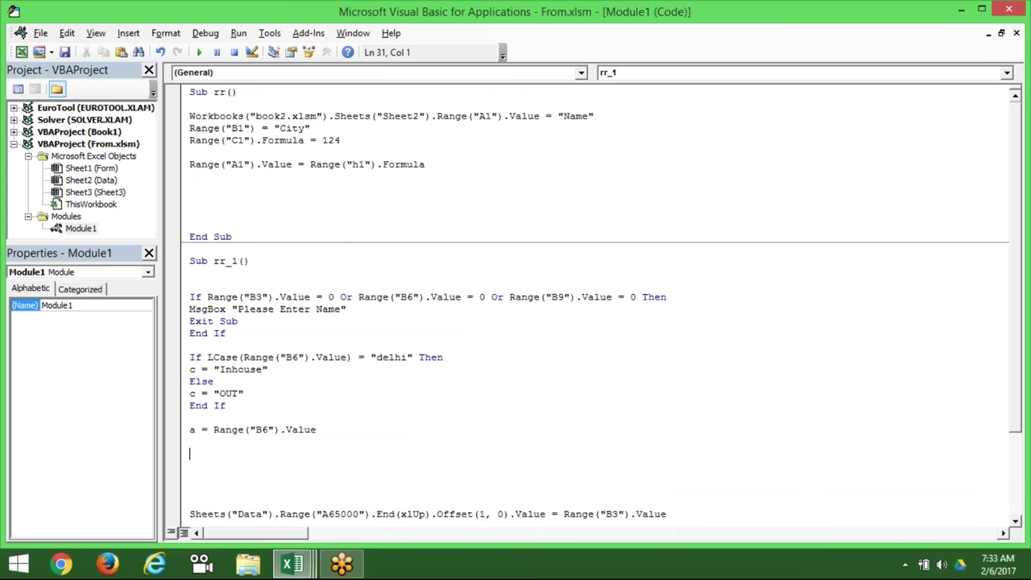
text(if a <= )
text(500 then)
key(Return)
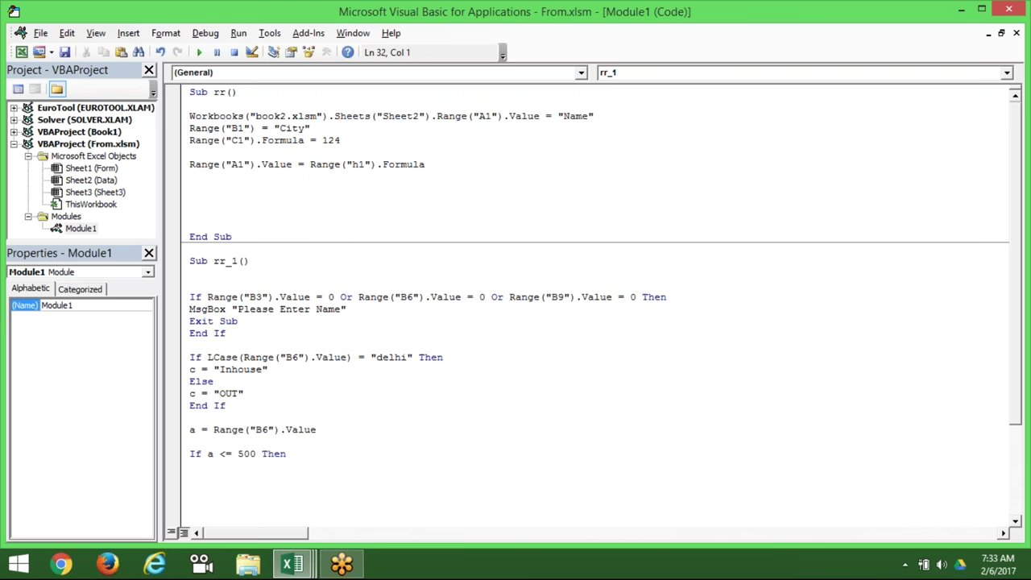
key(Down)
key(Down)
key(Down)
key(Down)
key(Down)
key(Down)
key(Up)
key(Up)
key(Up)
key(Up)
key(Up)
key(Up)
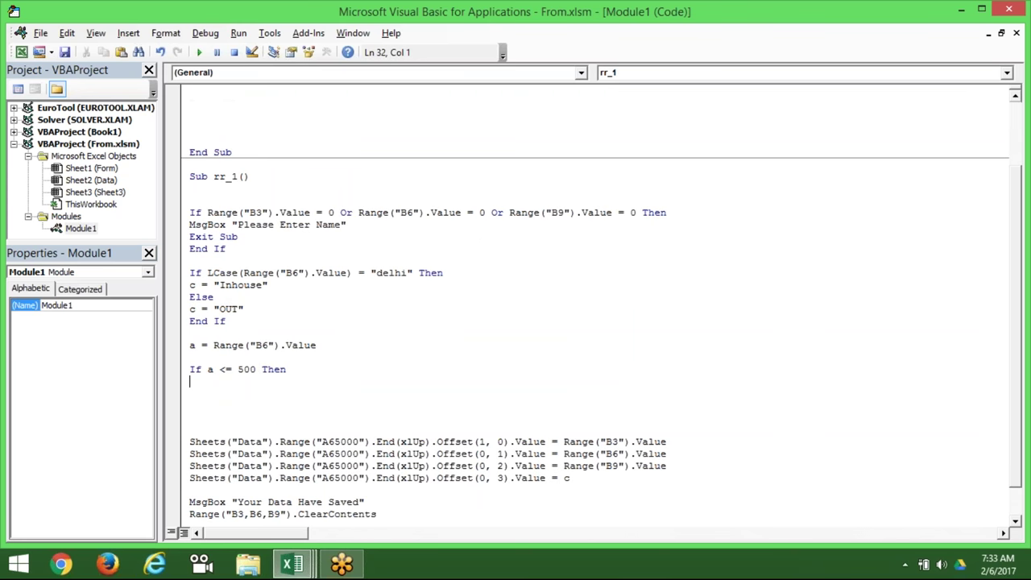
text(com )
text(= )
text(100)
key(Return)
- Add ElseIf a <= 1000 Then com = 150, and start the a <= 1500 branch
text(esle)
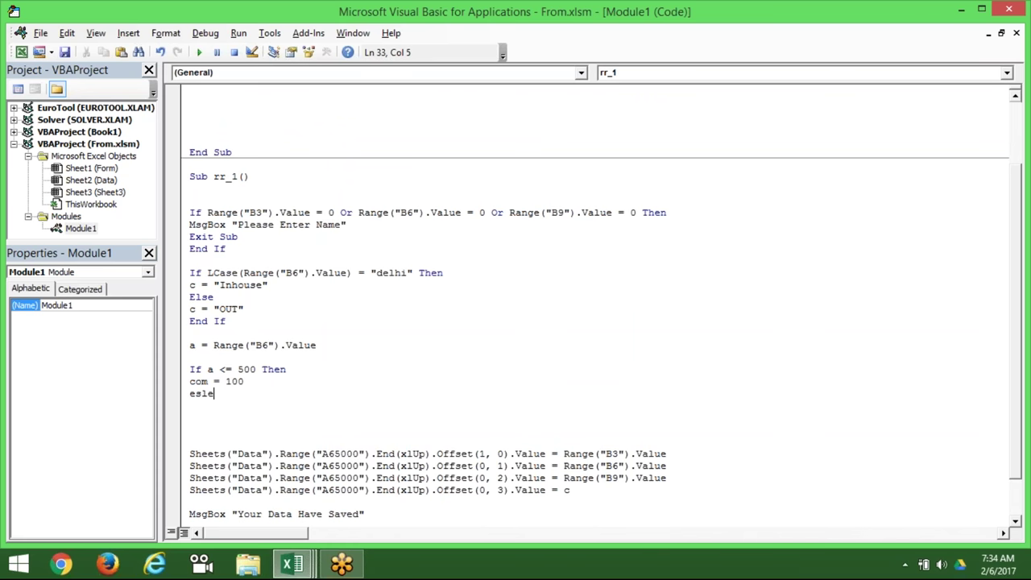
key(BackSpace)
key(BackSpace)
key(BackSpace)
text(lseif)
text( a)
text(<=1000then)
key(Return)
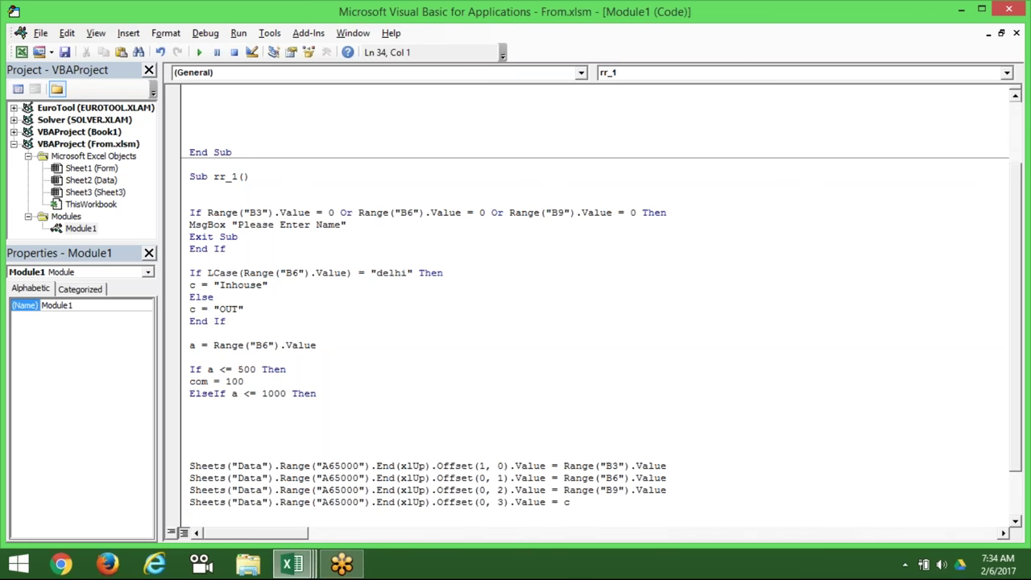
text(com = )
text(150)
key(Return)
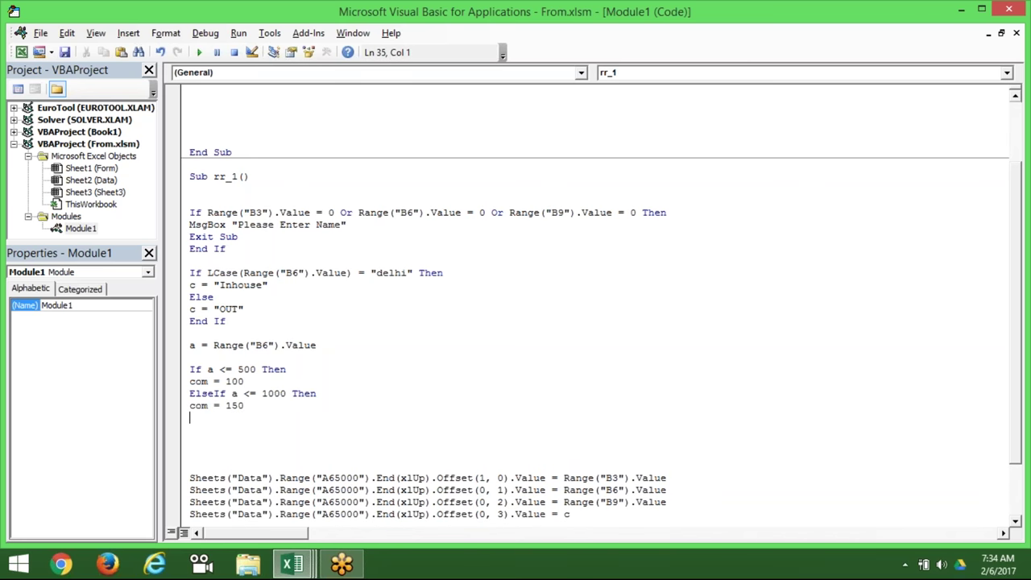
text(esleif a<=1500)
key(Return)
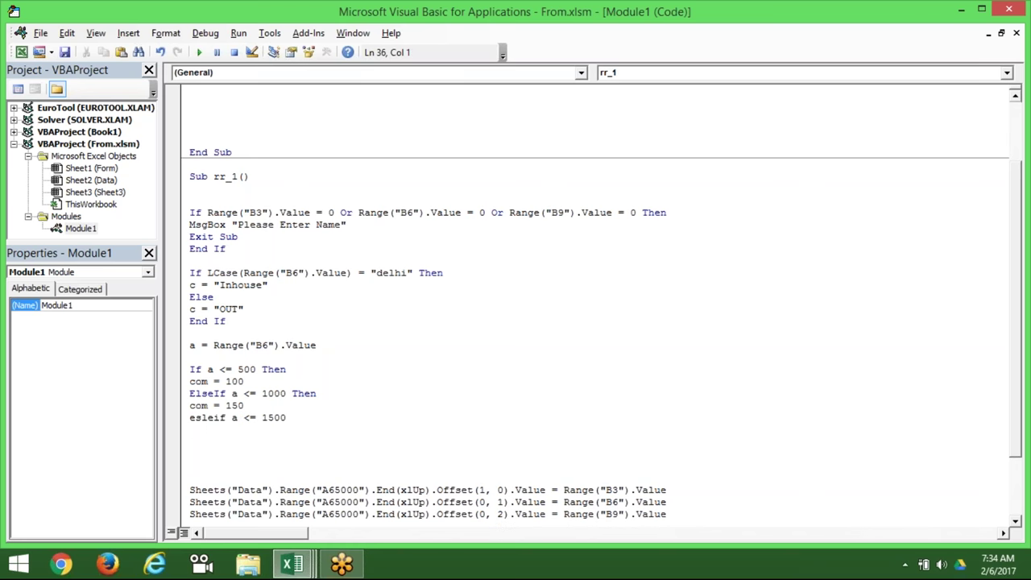
key(Up)
- Correct the third condition to ElseIf a <= 1500 Then, dismissing the compile error
key(Right)
key(Delete)
key(Right)
text(s)
key(Down)
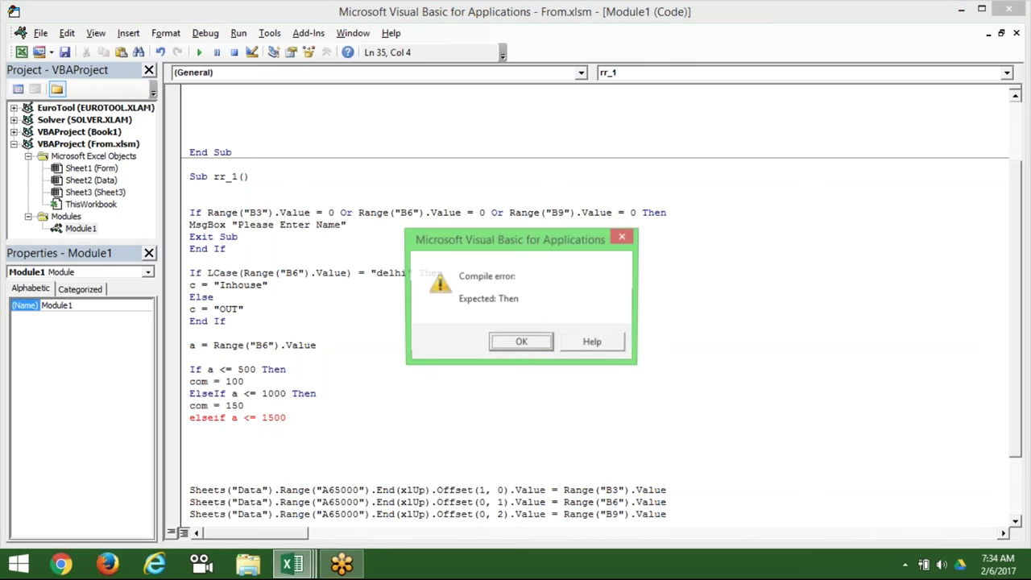
key(Return)
key(End)
text(then)
key(Return)
- Add com = 200, then Else com = 500, and close with End If
text(com=200)
key(Return)
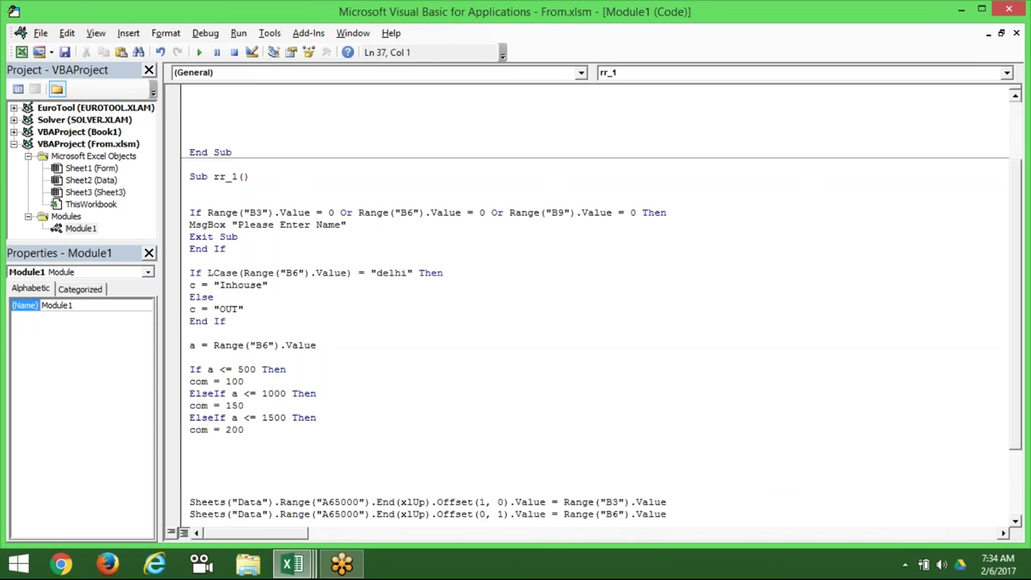
text(else)
key(Return)
text(com = 500)
key(Return)
text(end if)
key(Return)
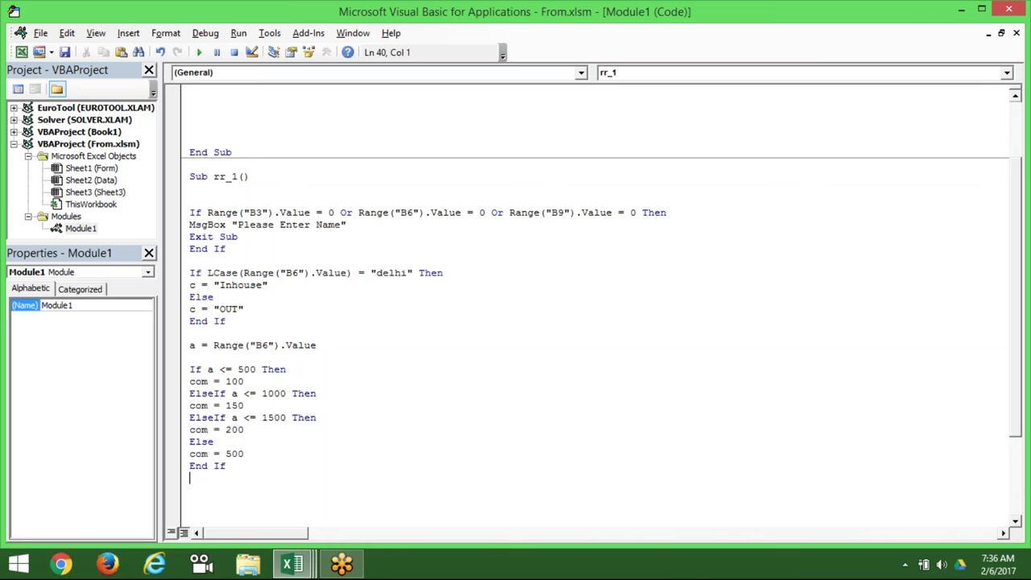
- Add space below the commission End If and paste the copied code there
key(Return)
key(Return)
key(Return)
text(Sheets("Data").Range("A65000").End(xlUp).Offset(1, 0).Value = Range("B3").Value Sheets("Data").Range("A65000").End(xlUp).Offset(0, 1).Value = Range("B6").Value Sheets("Data").Range("A65000").End(xlUp).Offset(0, 2).Value = Range("B9").Value)
click(225, 502)
key(Up)
key(Up)
key(Up)
key(Up)
key(Up)
key(Up)
key(Up)
key(Up)
key(Up)
key(Up)
key(Up)
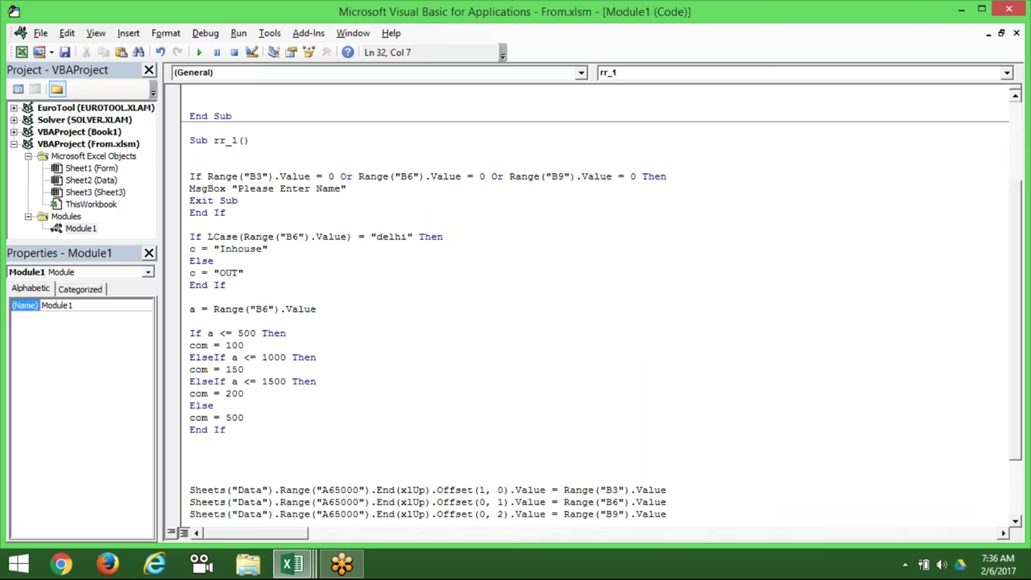
click(208, 333)
double_click(208, 337)
double_click(198, 344)
click(194, 369)
double_click(194, 393)
double_click(209, 332)
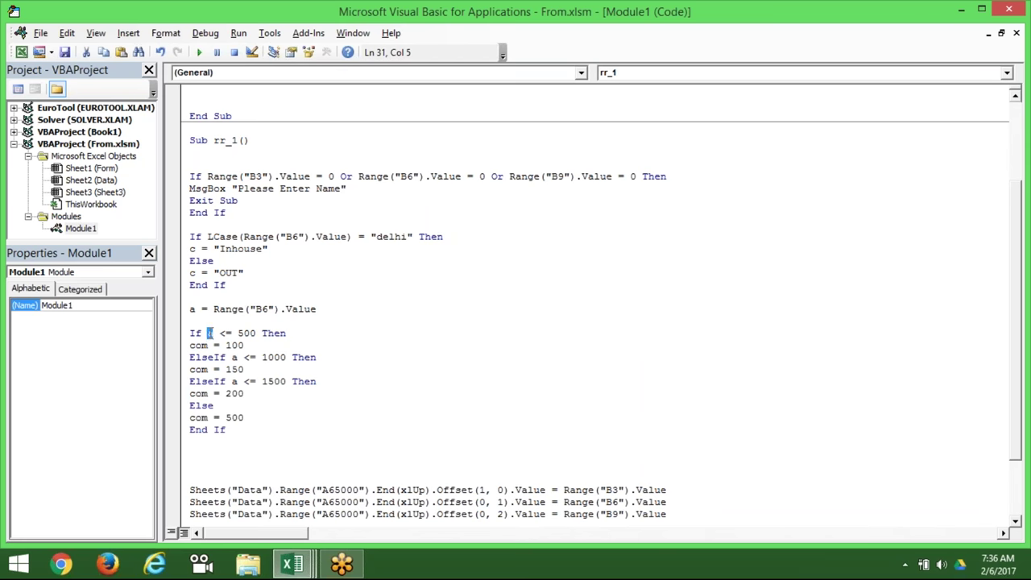
click(239, 332)
click(261, 333)
click(237, 356)
click(249, 358)
double_click(267, 363)
double_click(235, 370)
mouse_move(255, 333)
mouse_down()
mouse_move(195, 345)
mouse_move(188, 332)
mouse_up()
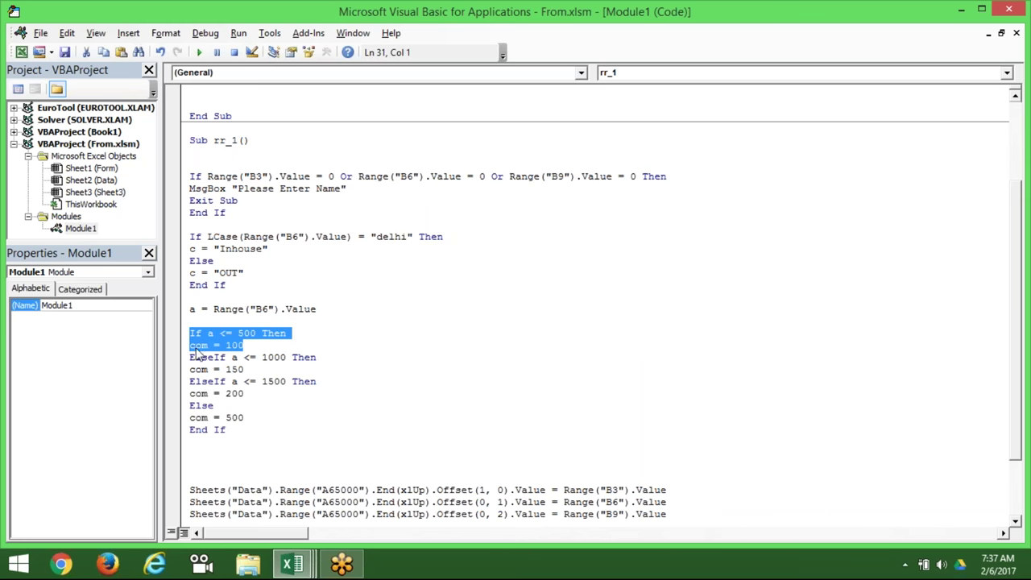
click(190, 357)
drag(191, 357, 249, 368)
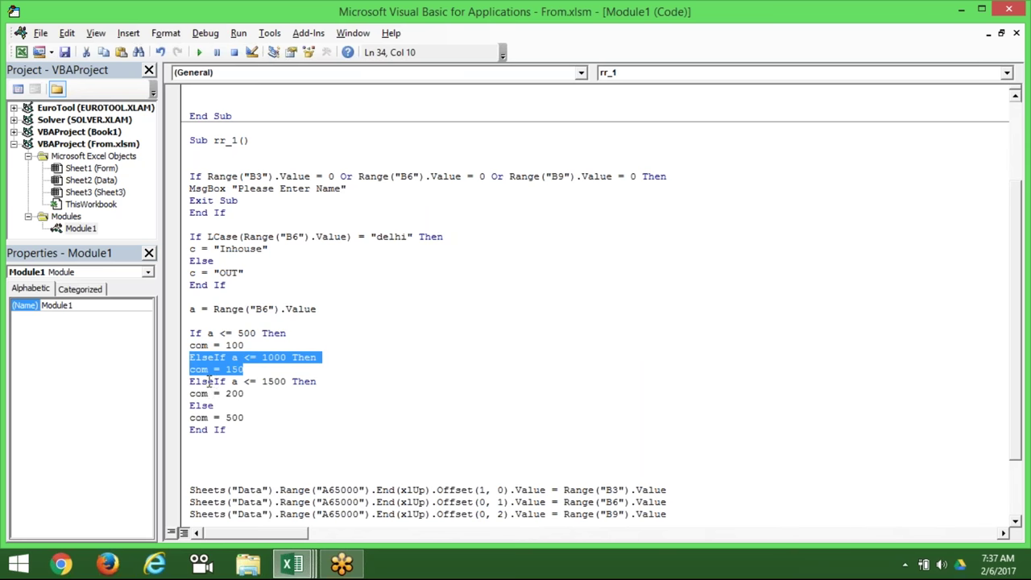
click(248, 369)
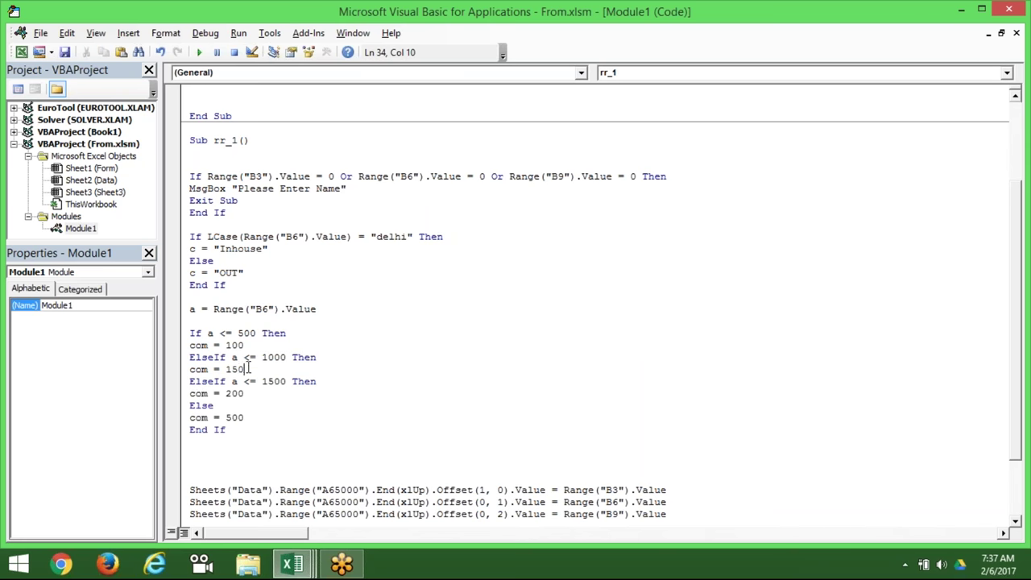
mouse_move(249, 369)
mouse_down()
mouse_move(191, 358)
mouse_move(202, 405)
mouse_up()
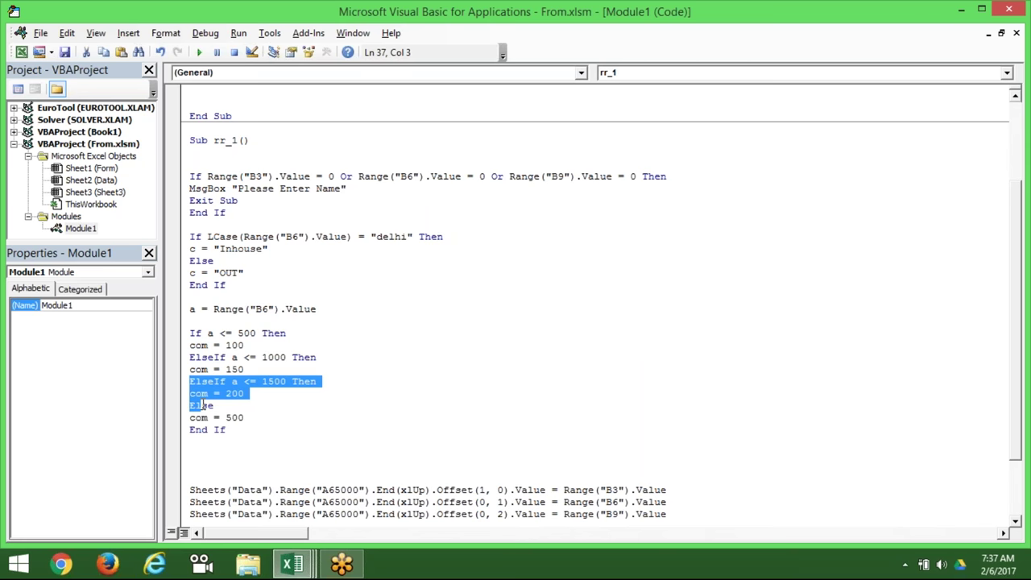
click(191, 362)
click(190, 369)
drag(219, 405, 190, 407)
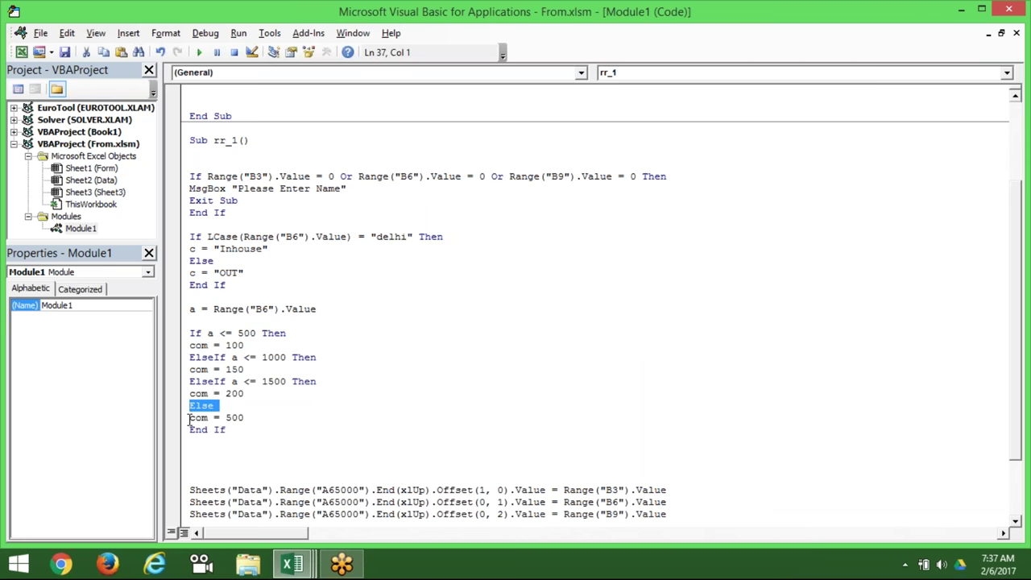
click(190, 430)
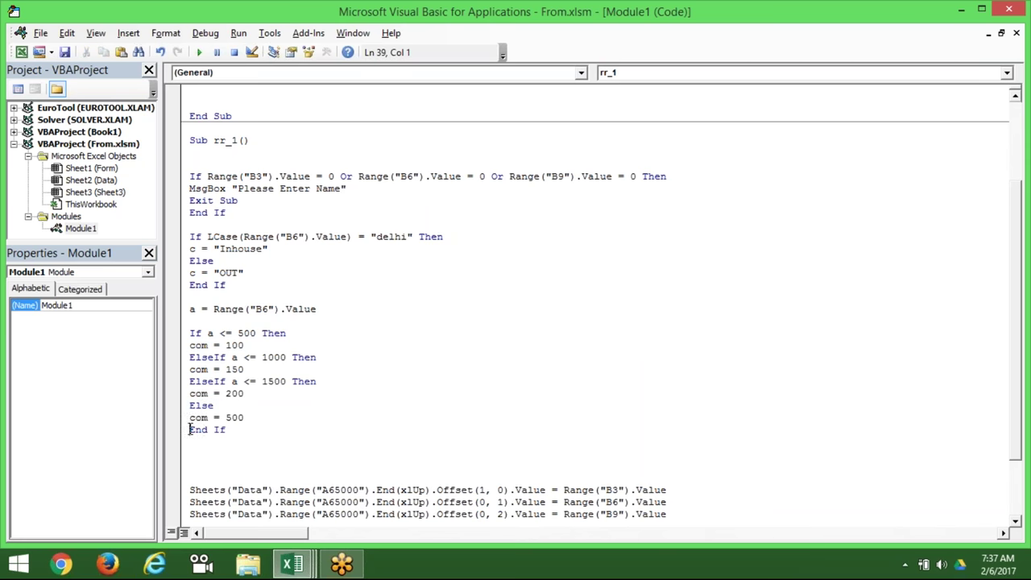
- Duplicate the line writing c to the Data sheet's Offset(0, 3)
key(Down)
key(Down)
key(Down)
key(Down)
key(Down)
key(Down)
key(Down)
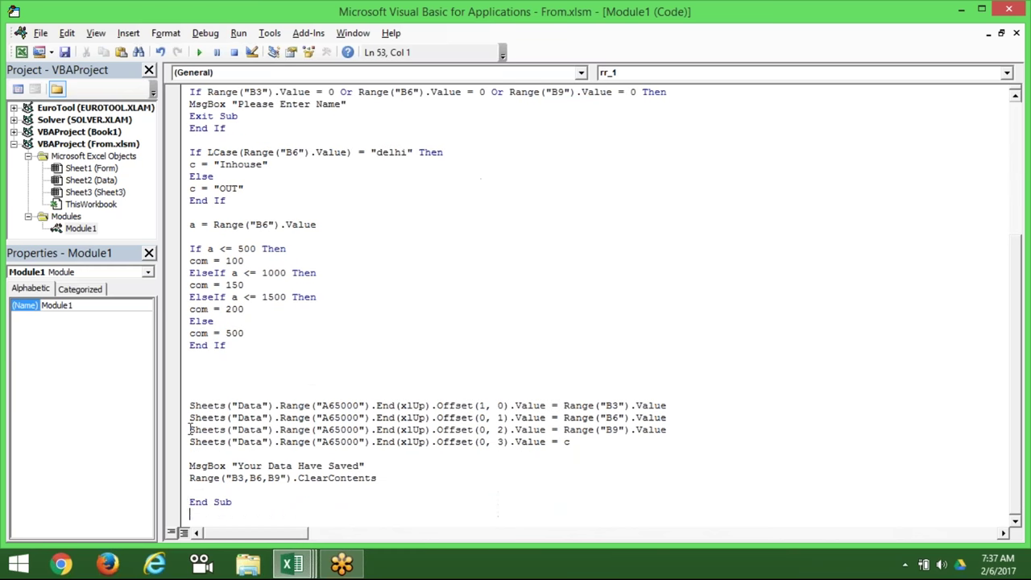
key(Down)
key(Down)
key(Down)
key(shift+Up)
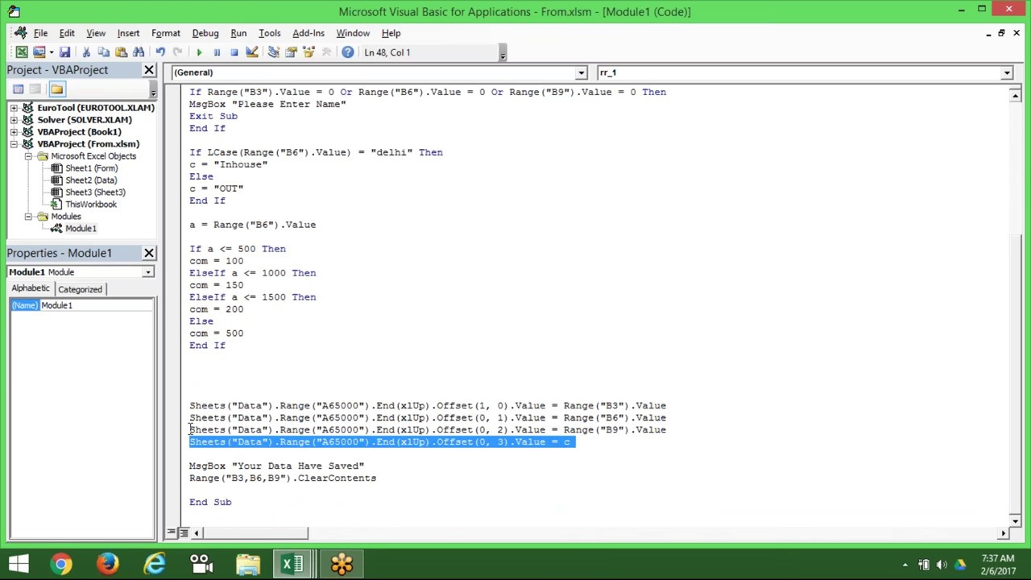
key(ctrl+c)
key(Down)
key(ctrl+v)
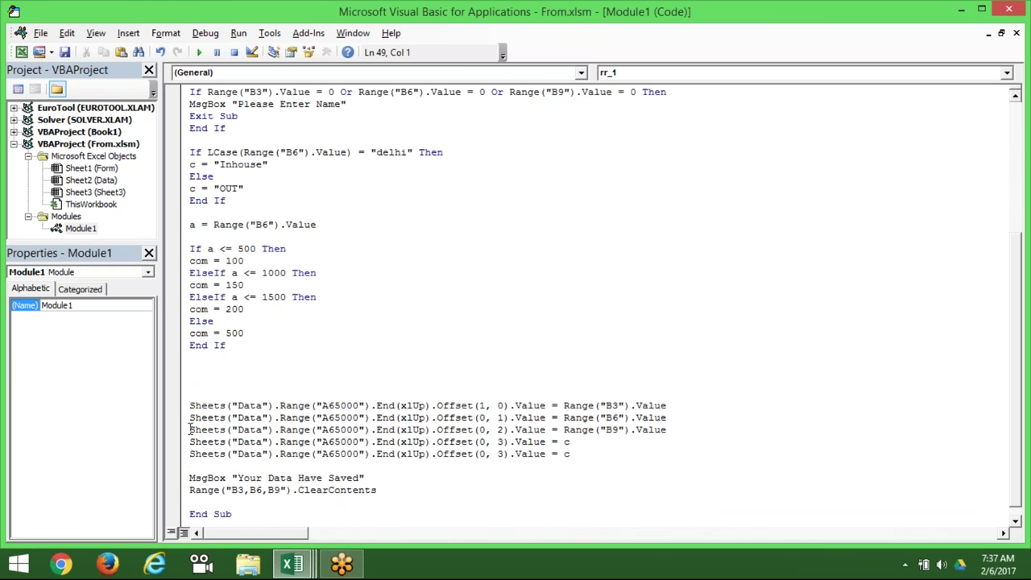
- In the duplicate, change c to com and the column offset to 4
click(576, 441)
click(577, 452)
text(om)
double_click(502, 454)
text(5)
click(505, 469)
double_click(499, 454)
text(4)
click(510, 482)
- On the Form sheet, enter a test name, city Puna and amount 1200, then send it
key(alt+F11)
click(106, 203)
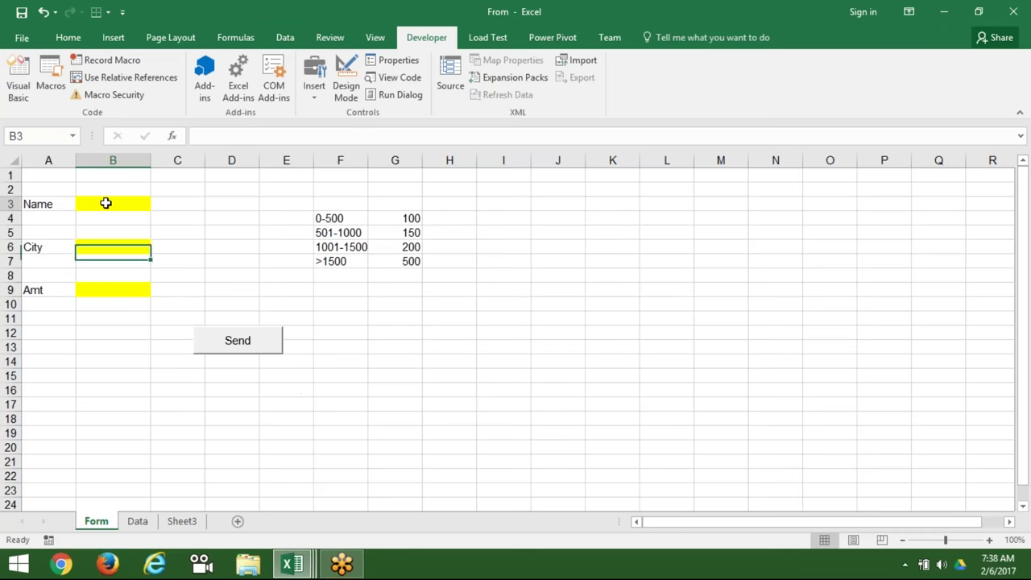
text(Puja)
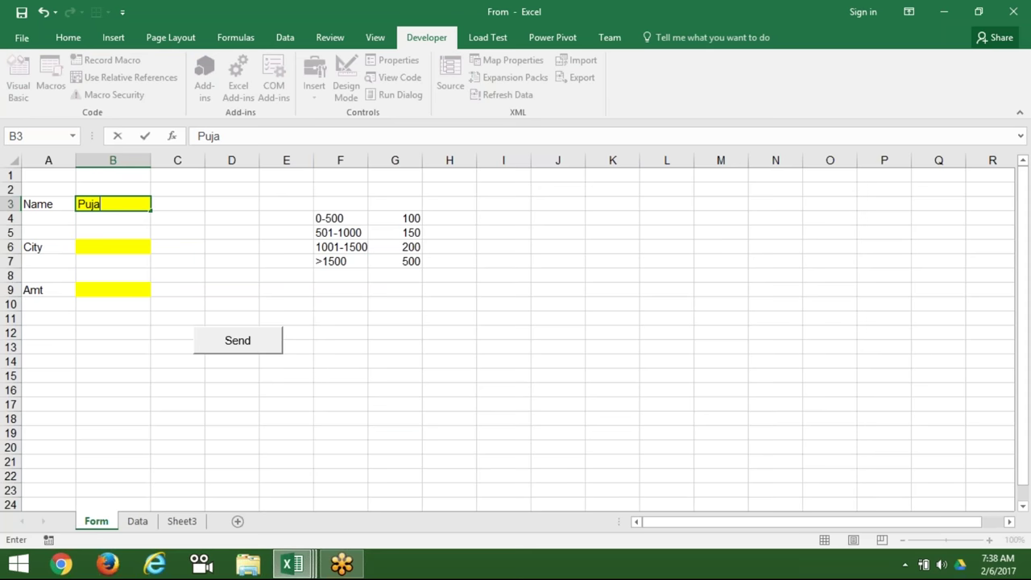
click(99, 249)
text(Neet)
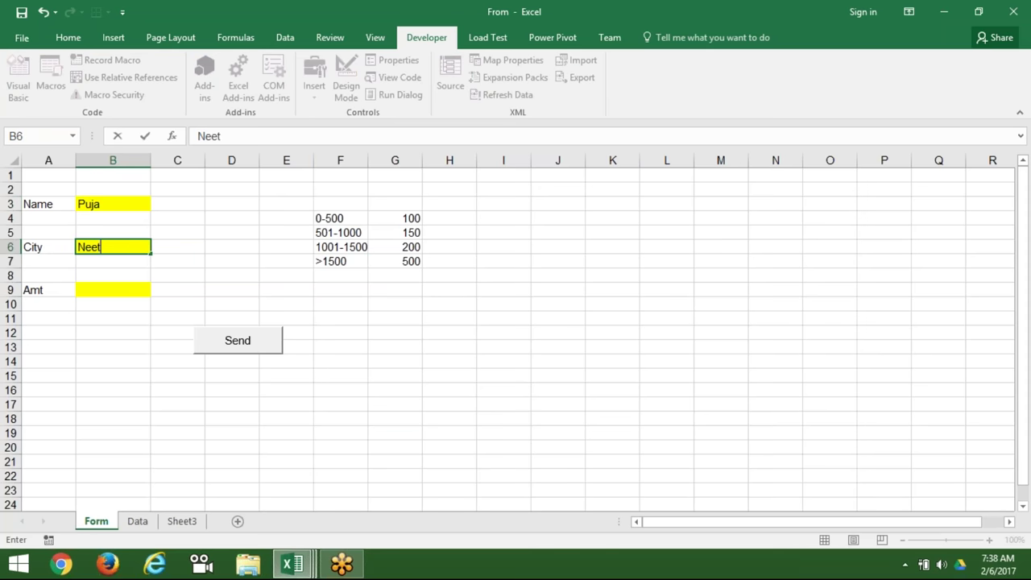
text(u)
key(Escape)
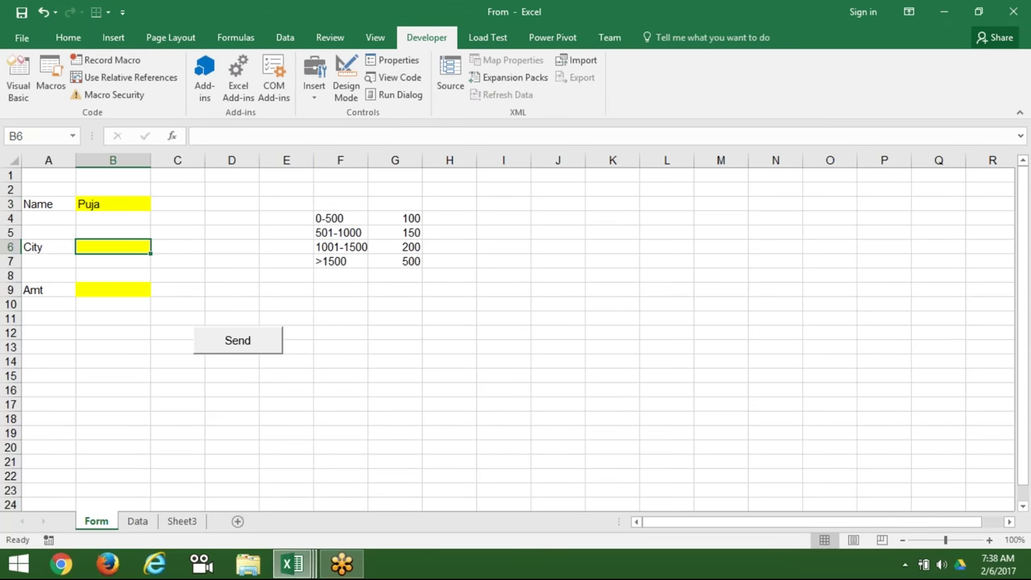
text(Puna)
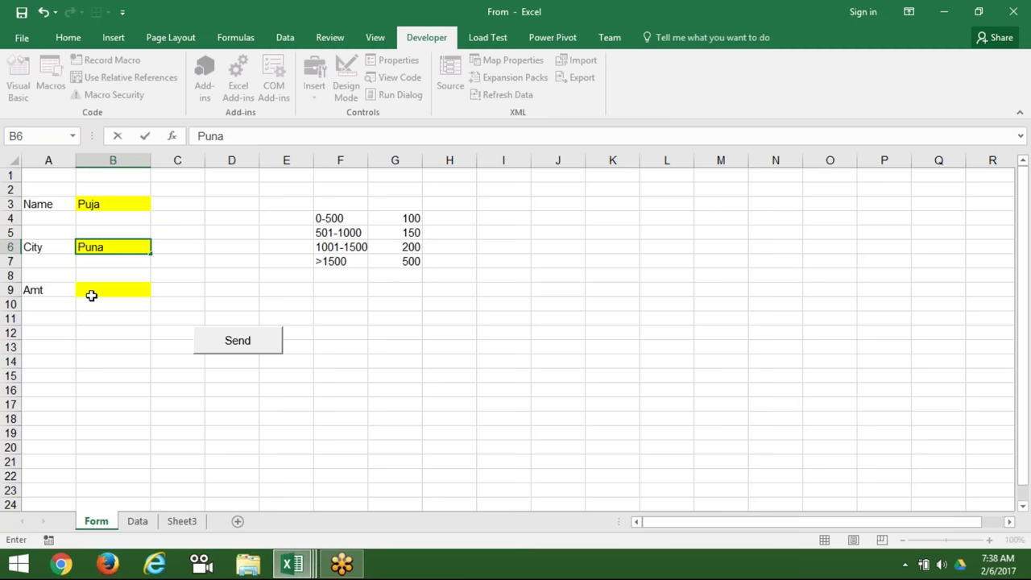
click(91, 296)
text(1200)
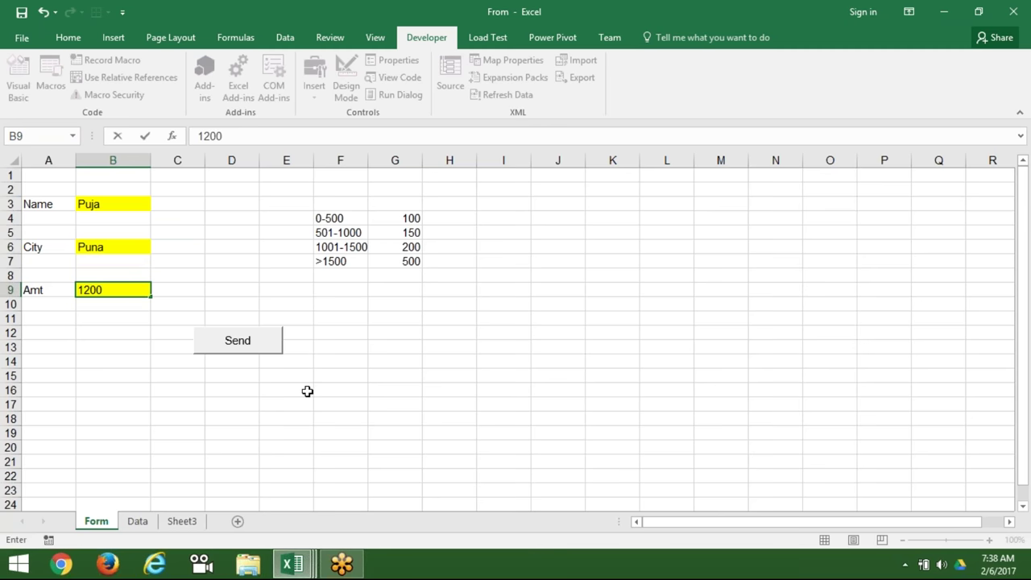
click(307, 391)
click(248, 348)
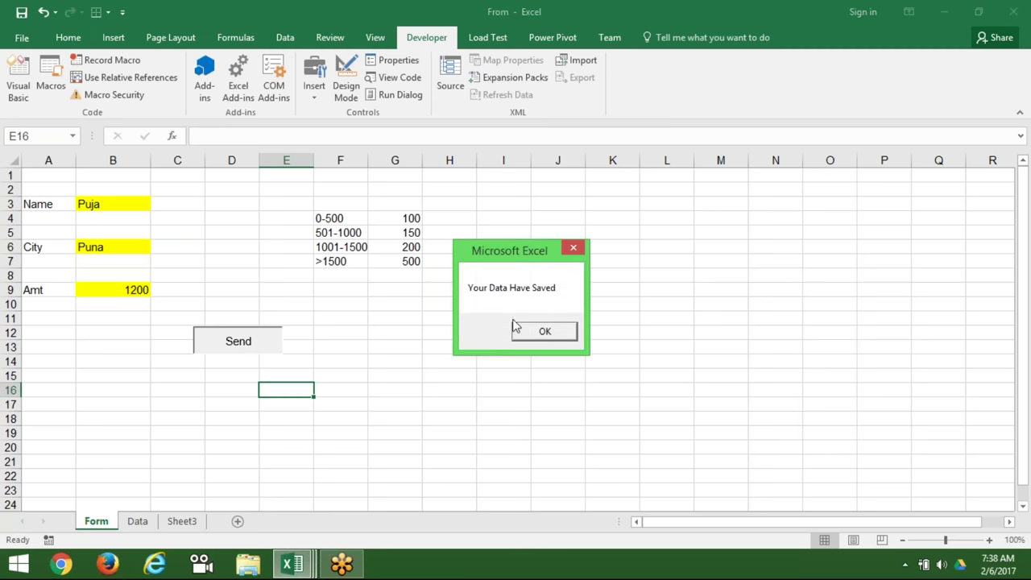
click(543, 332)
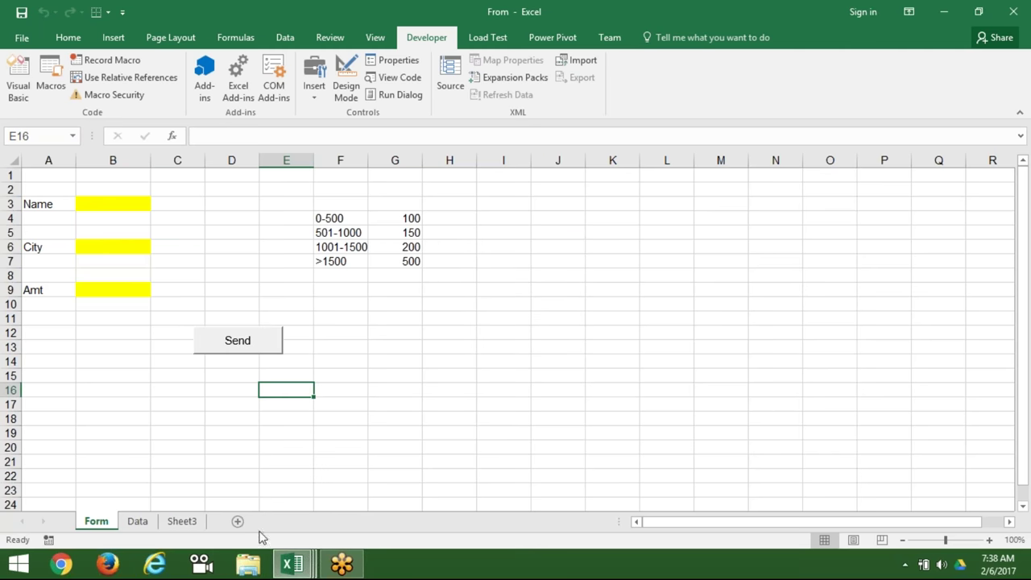
- Check the new Data row 6 record showing Zone OUT and Com 500
click(194, 523)
click(151, 523)
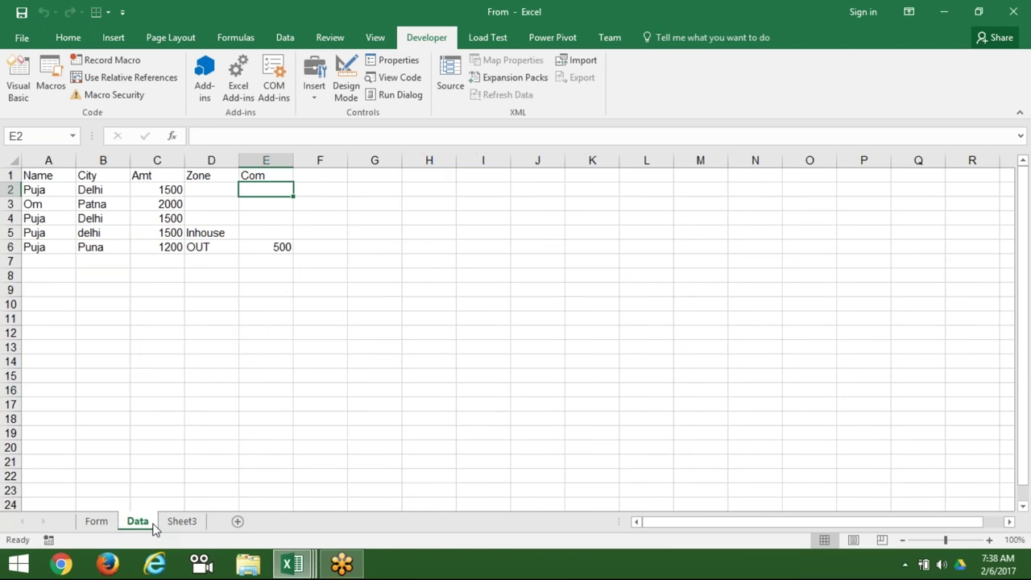
drag(281, 246, 45, 248)
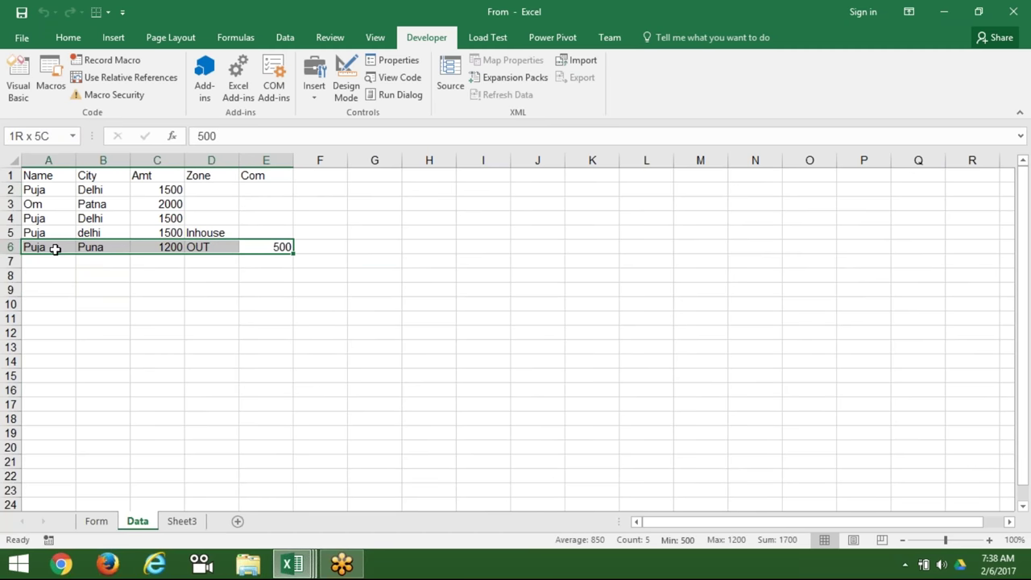
click(46, 286)
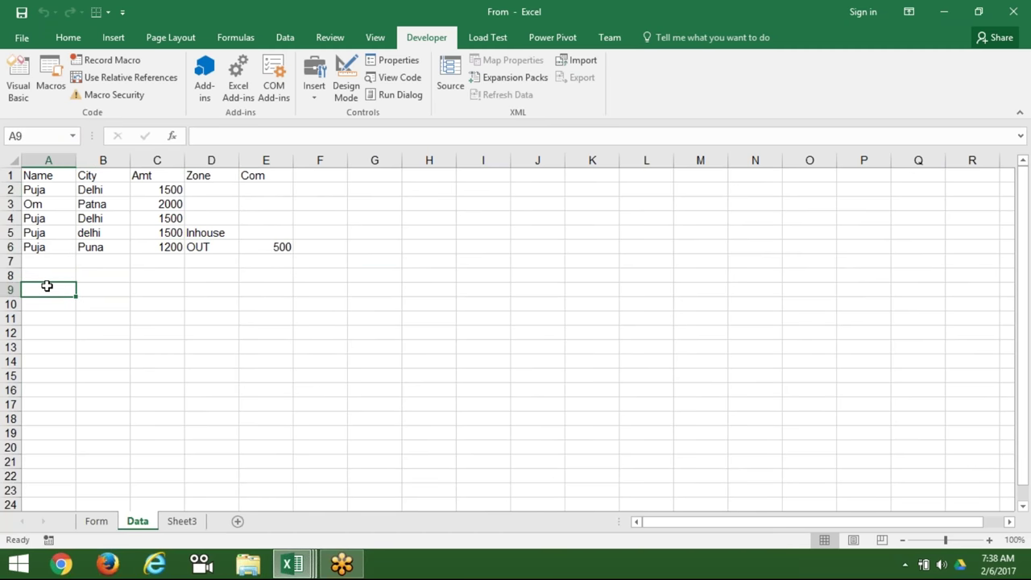
click(98, 523)
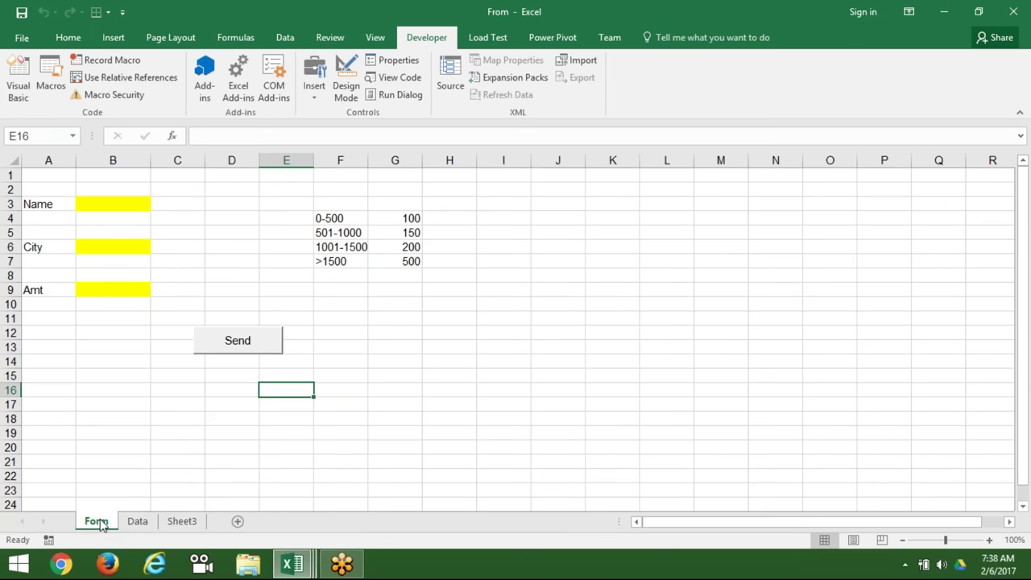
click(111, 213)
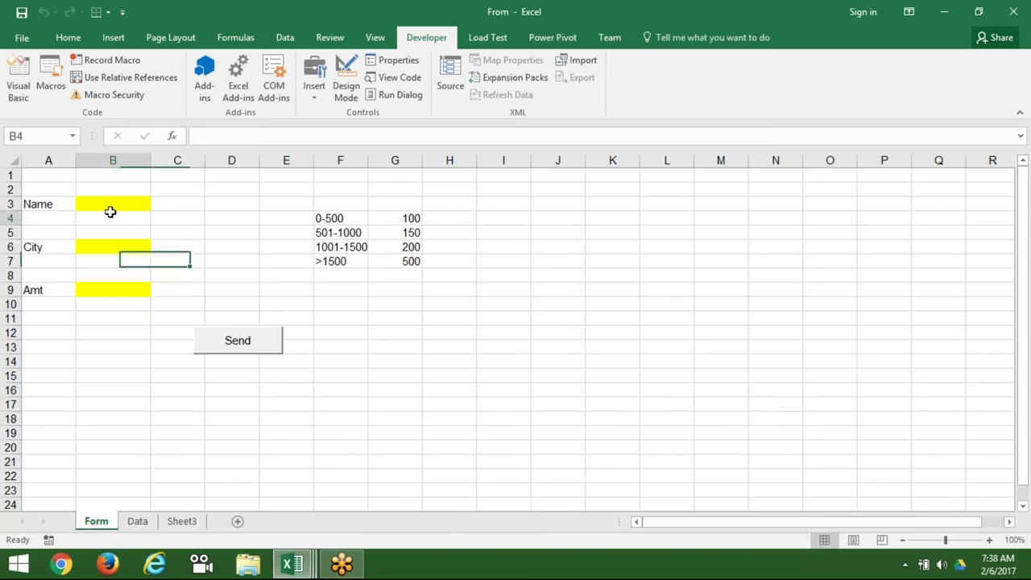
click(138, 522)
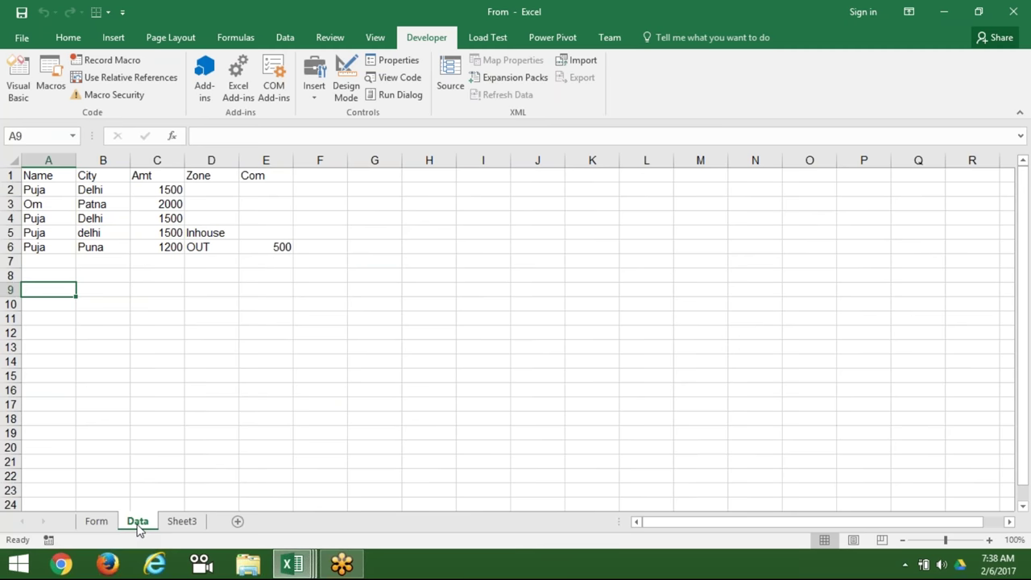
key(alt+F11)
- Insert blank lines between rr_1's input check and the If LCase Delhi test, then return to the Form sheet
click(239, 395)
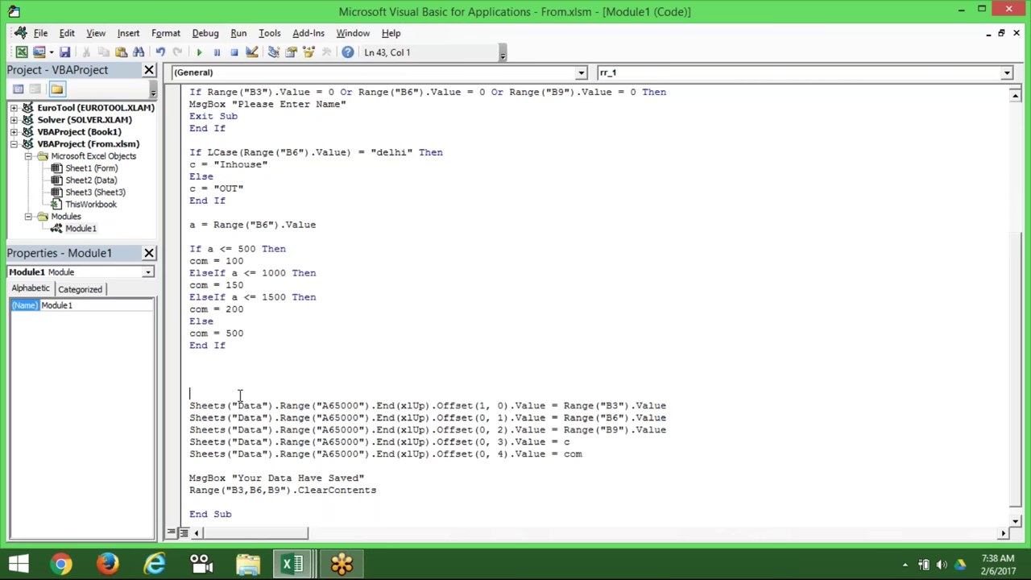
key(Up)
key(Up)
key(Up)
key(Up)
key(Up)
key(Up)
key(Up)
key(Up)
key(Up)
key(Up)
key(Up)
key(Down)
key(Up)
key(Up)
key(Up)
key(Up)
key(Up)
key(Up)
key(Return)
key(Return)
key(Return)
key(Return)
key(Return)
key(Up)
key(Up)
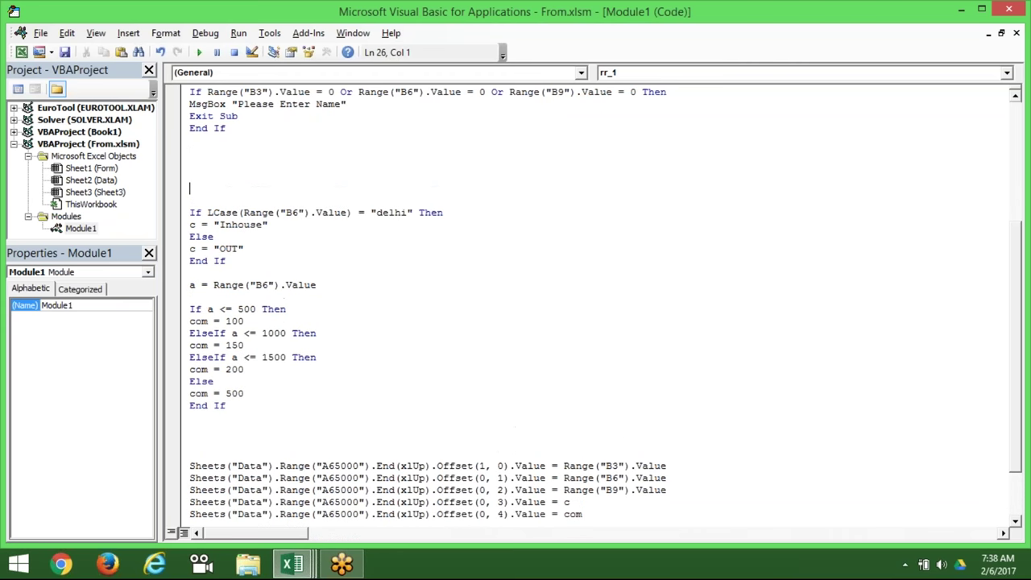
key(Up)
key(Up)
key(Up)
key(Up)
key(Up)
key(Up)
key(Down)
key(Down)
key(Down)
key(Down)
key(Down)
key(Down)
key(Up)
key(Down)
key(Down)
key(Down)
key(Down)
key(Down)
key(Down)
key(Down)
key(Up)
key(Up)
key(Up)
key(Up)
key(Up)
key(Up)
key(Up)
key(Up)
key(Up)
key(Up)
key(Down)
key(Down)
key(Down)
key(Down)
key(Down)
key(Down)
key(Up)
key(Up)
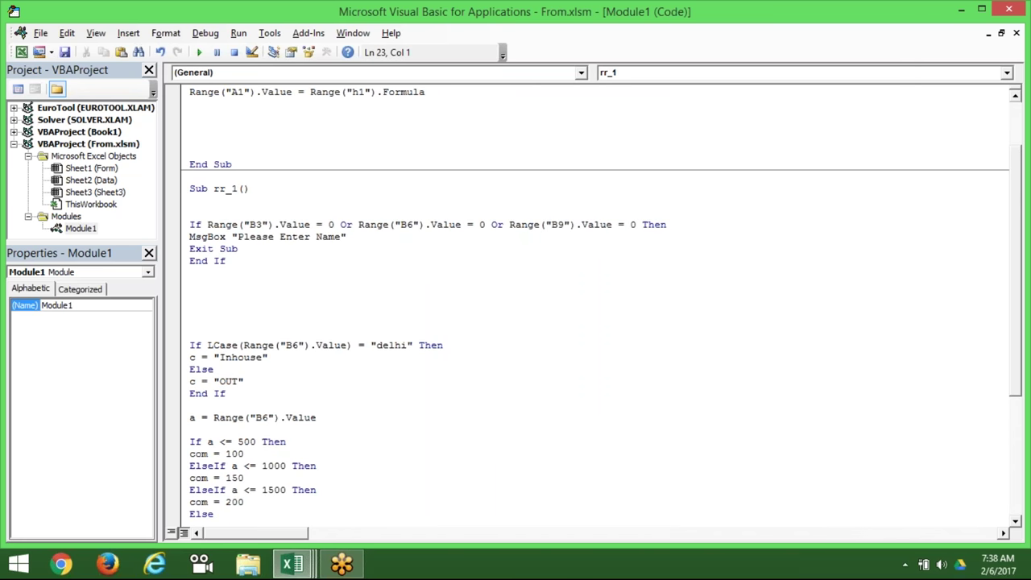
key(alt+F11)
click(97, 523)
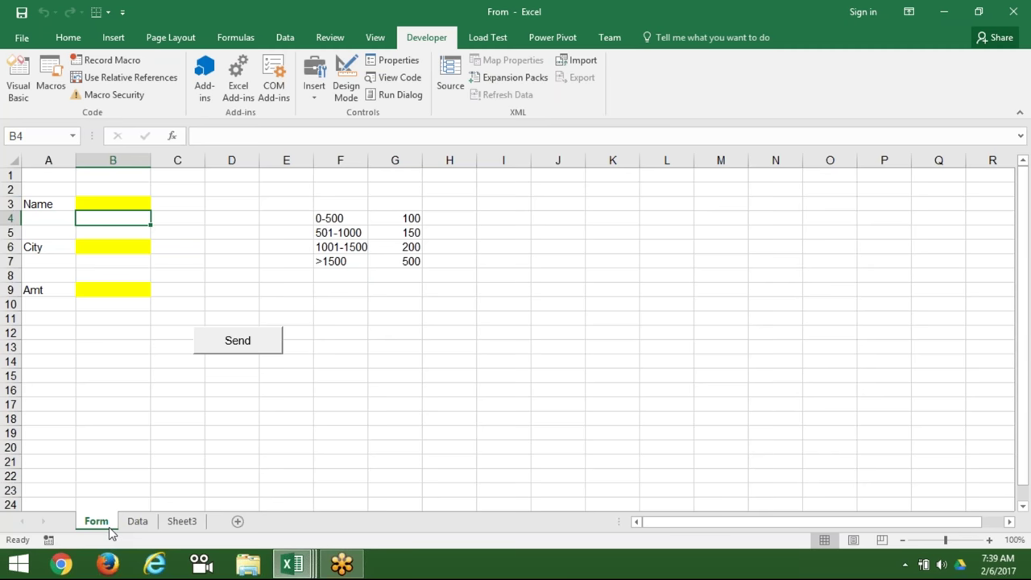
- Start line 23 of rr_1 with r= in the VBA editor, clearing the mistyped Len and CountIf attempts
key(alt+Tab)
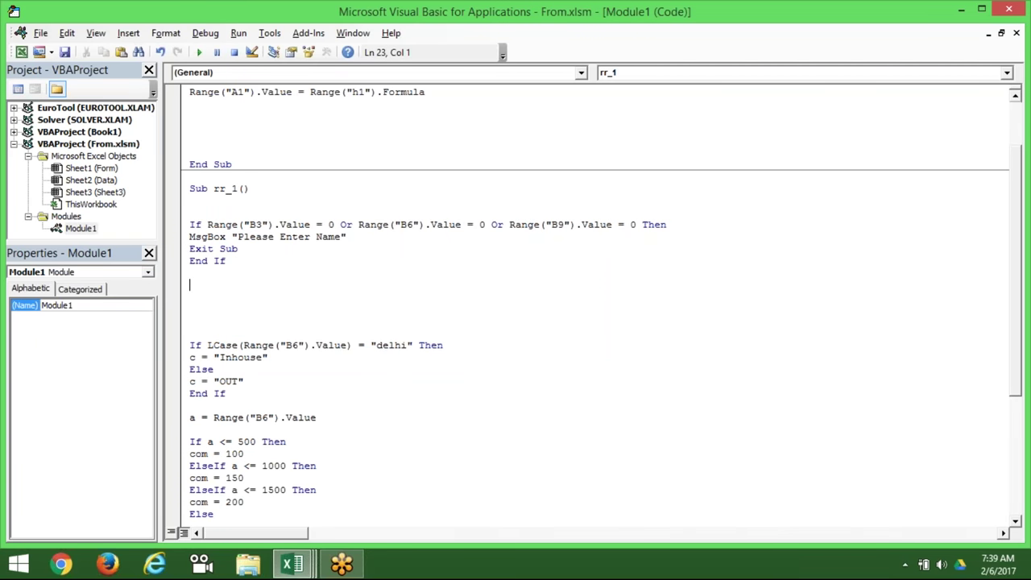
text(r)
text(=)
text(1)
key(BackSpace)
text(1en)
text(()
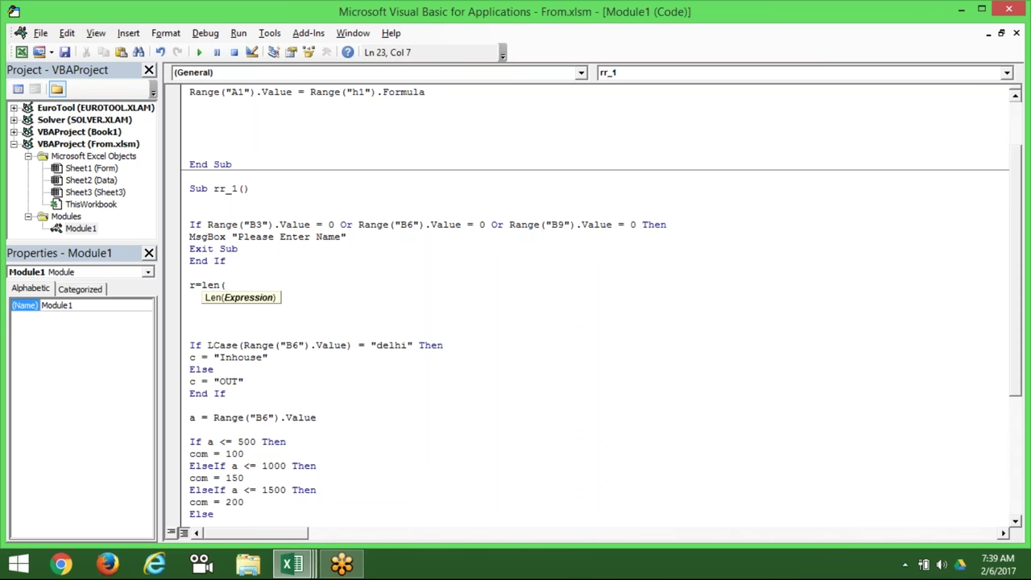
key(BackSpace)
key(BackSpace)
key(BackSpace)
key(BackSpace)
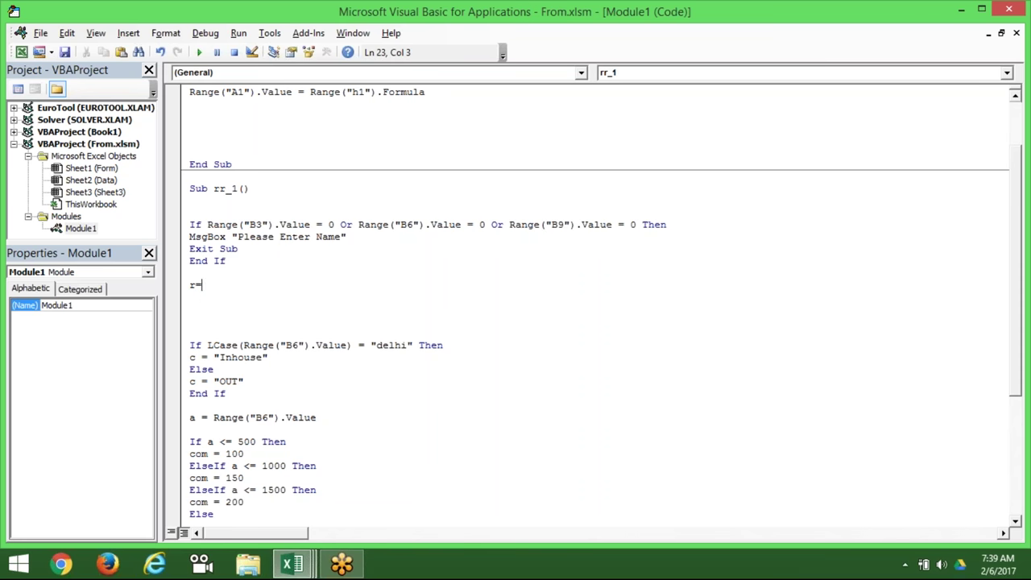
text(c)
key(BackSpace)
text(countif()
key(BackSpace)
key(BackSpace)
key(BackSpace)
key(BackSpace)
key(BackSpace)
key(BackSpace)
key(BackSpace)
key(BackSpace)
text(coun)
key(BackSpace)
key(BackSpace)
key(BackSpace)
key(BackSpace)
- Complete r=Application.WorksheetFunction.CountIf( with IntelliSense, then return to the Excel Form sheet
text(application)
text(.wo)
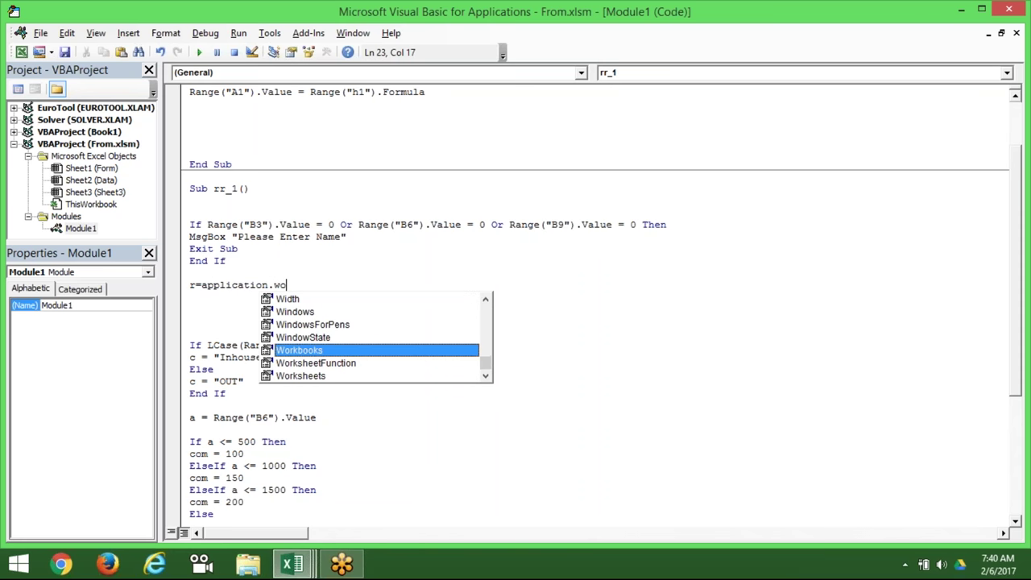
key(Down)
key(Tab)
text(.)
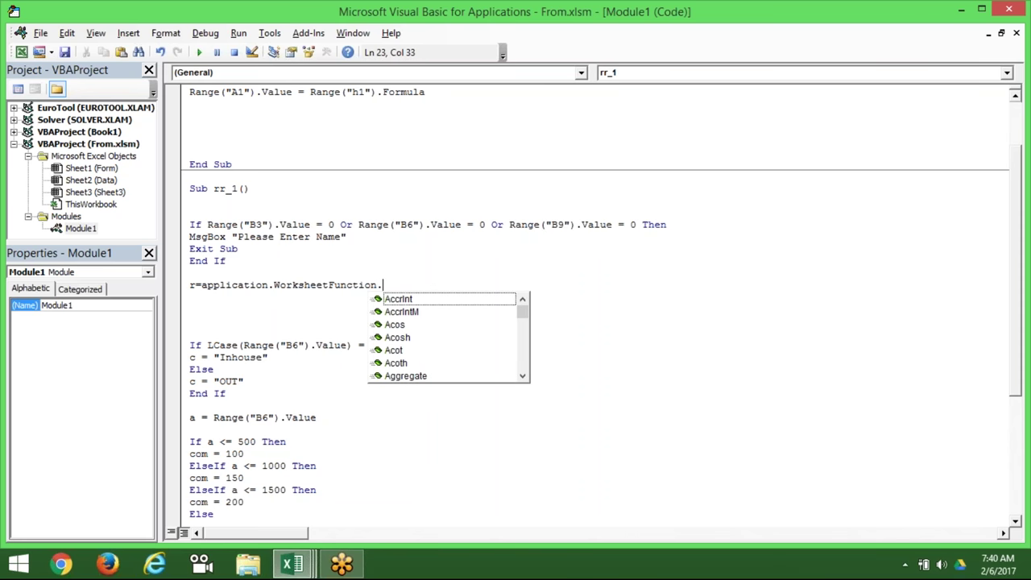
text(cou)
key(Down)
key(Down)
key(Down)
key(Down)
key(Up)
key(Tab)
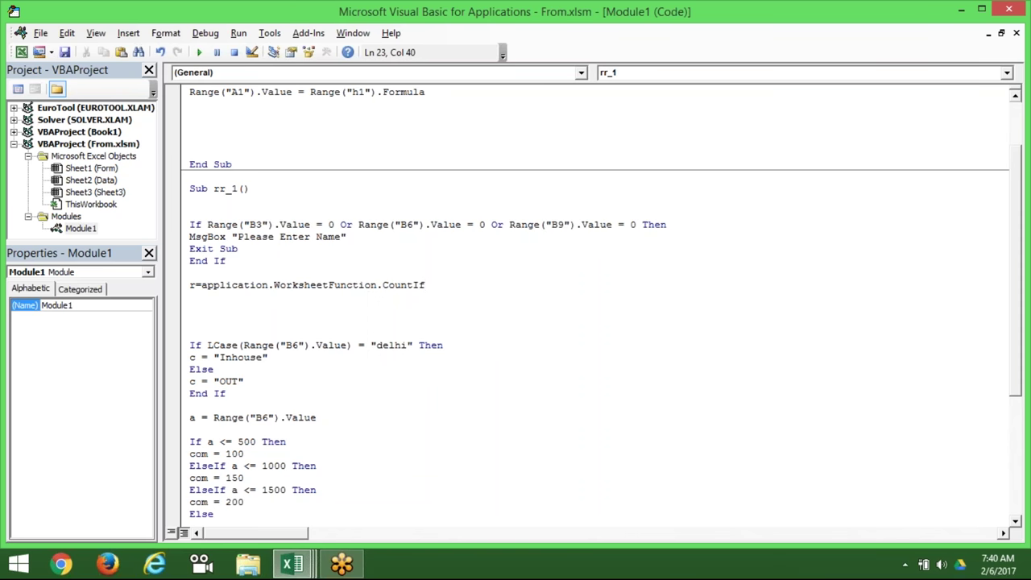
text(()
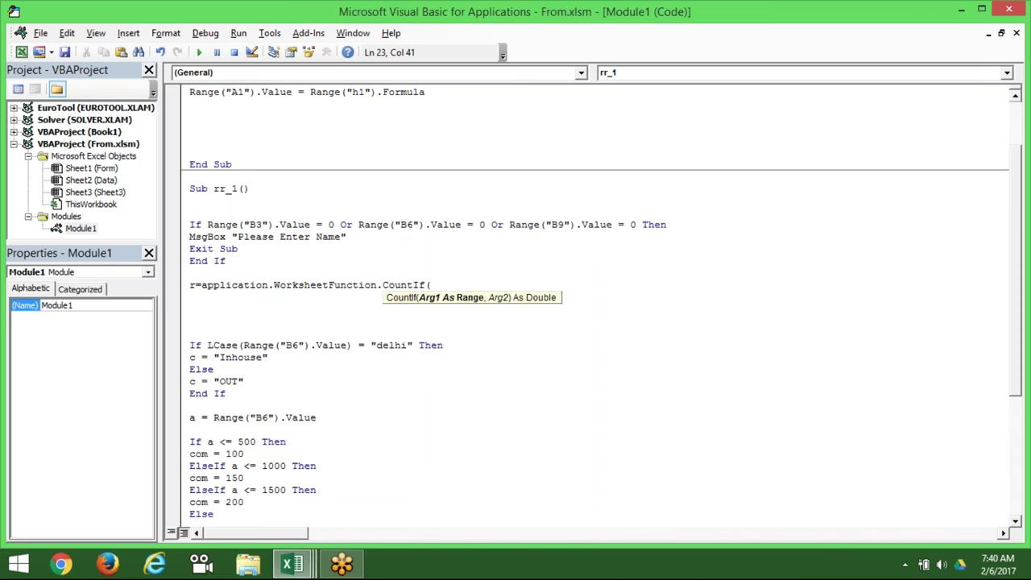
key(alt+F11)
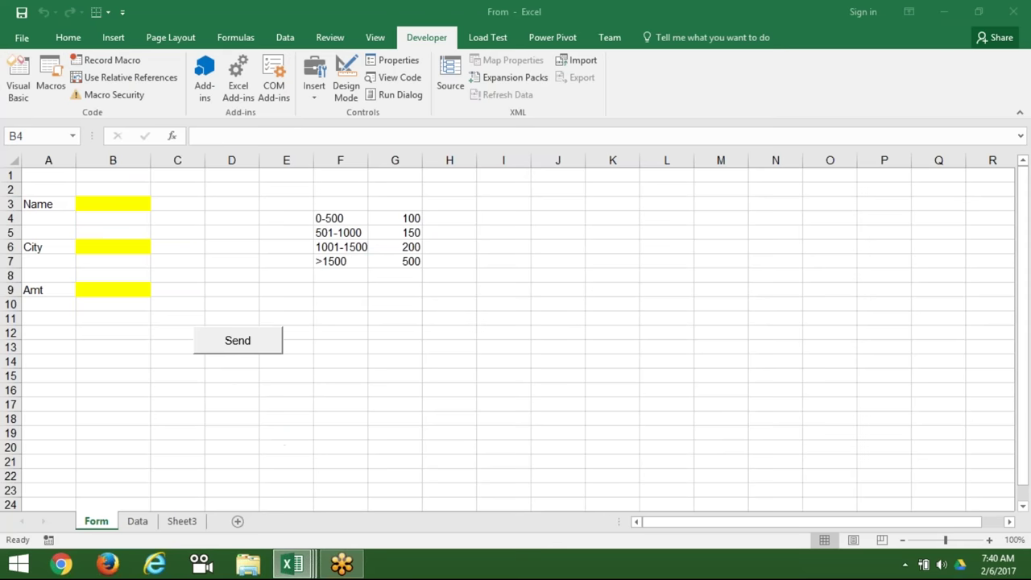
click(135, 508)
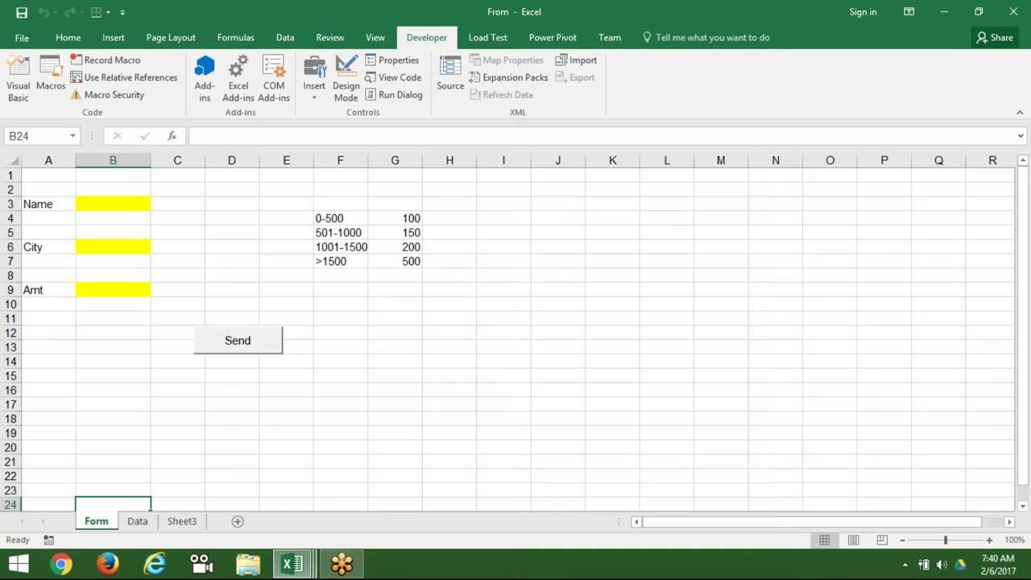
- Fill in the CountIf arguments Sheets("Data").Range("A:A") and Range("B3").Value, closing the call
key(alt+F11)
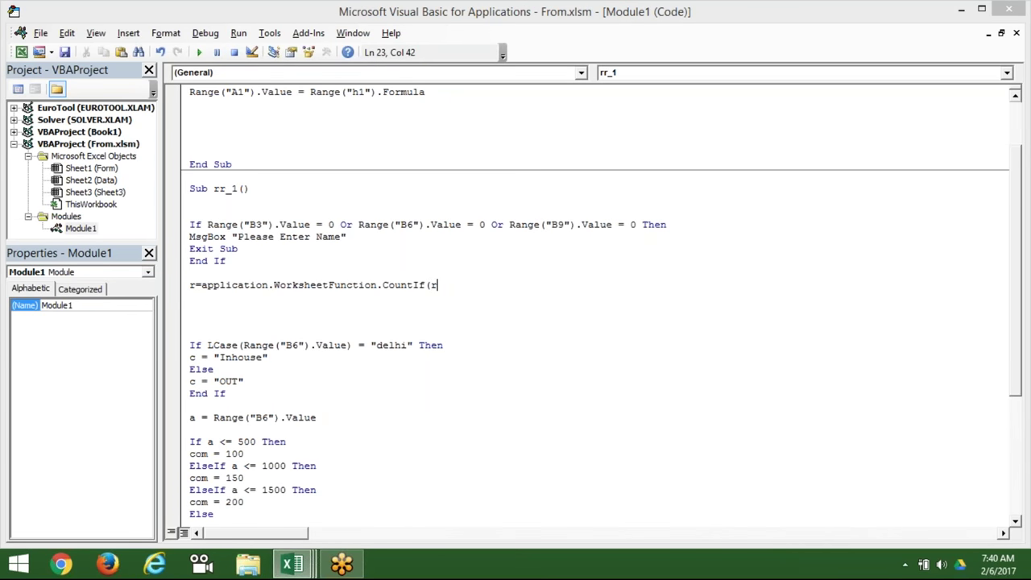
text(sheets)
text(("Data").range)
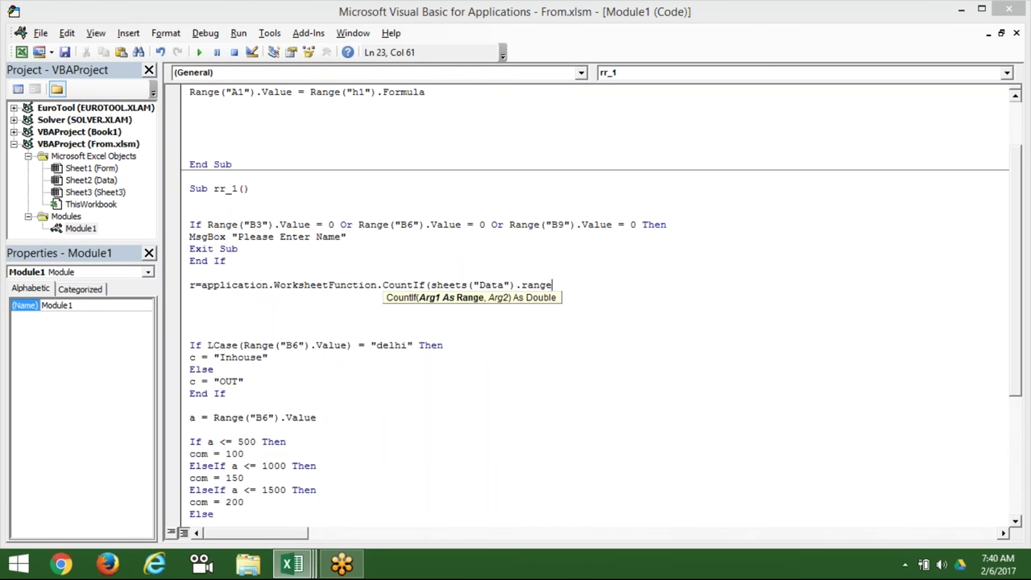
text(("A:A"))
text(.value)
key(BackSpace)
key(BackSpace)
key(BackSpace)
key(BackSpace)
key(BackSpace)
key(BackSpace)
text(,range("B)
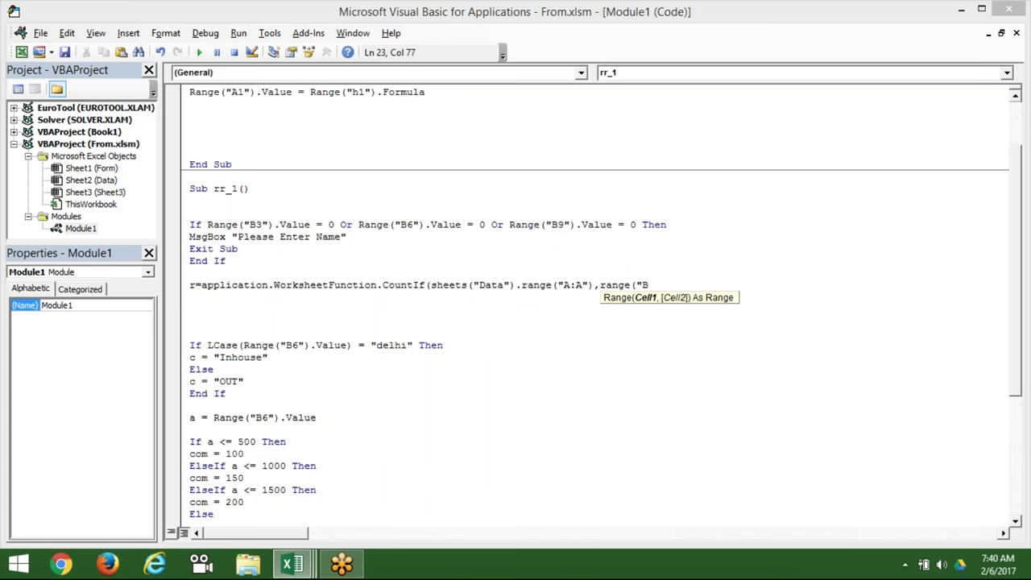
text(3"))
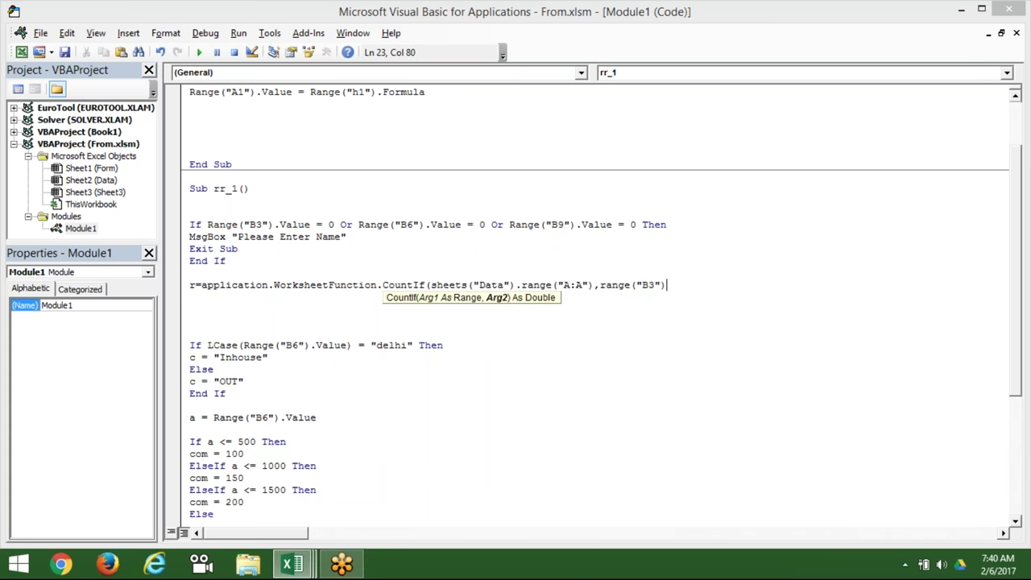
text(.va)
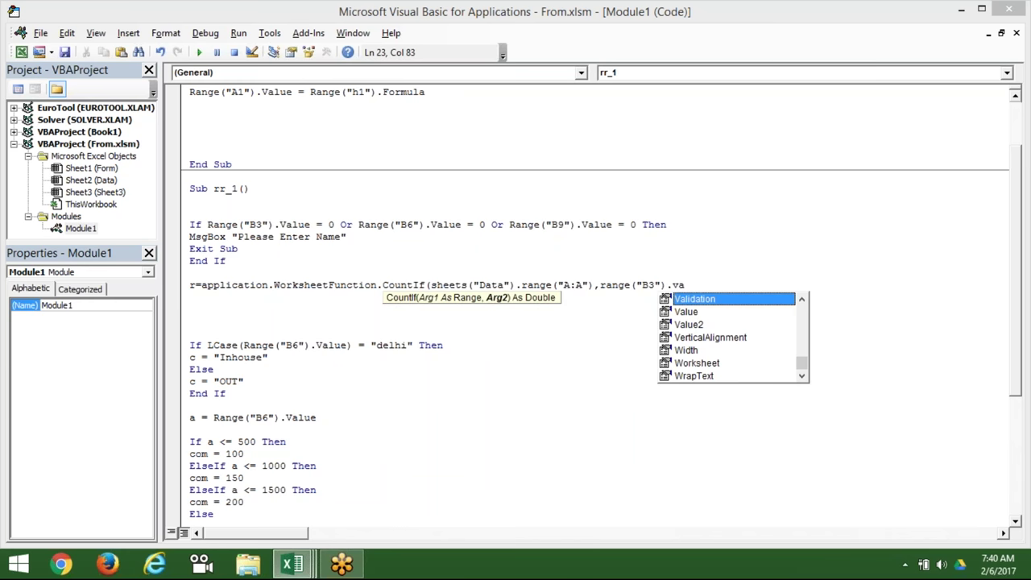
key(Down)
key(Tab)
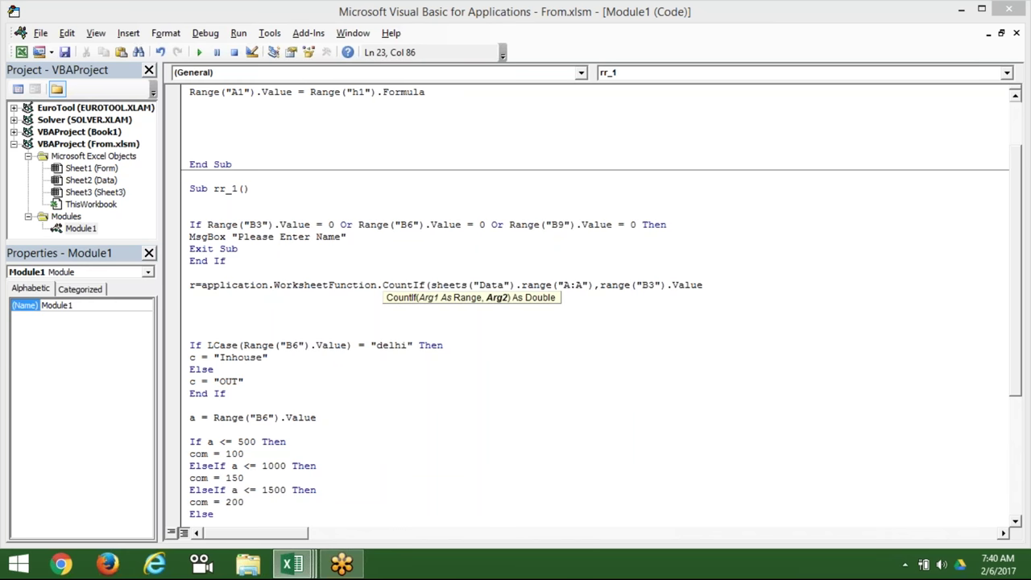
text())
click(207, 331)
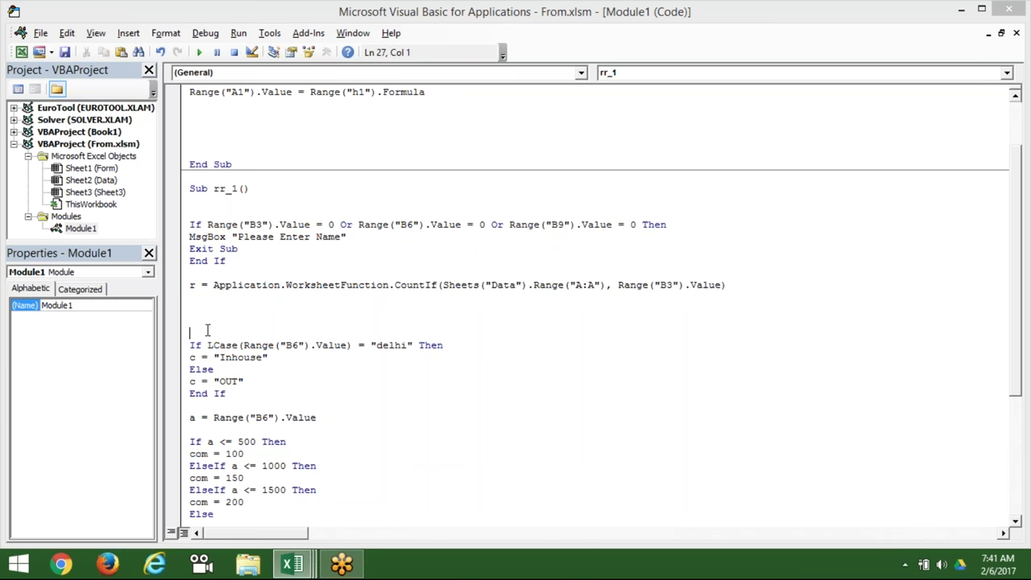
click(201, 299)
- Add If r > 0 Then, MsgBox "Name allready Store" and Exit Sub below the CountIf line
key(Return)
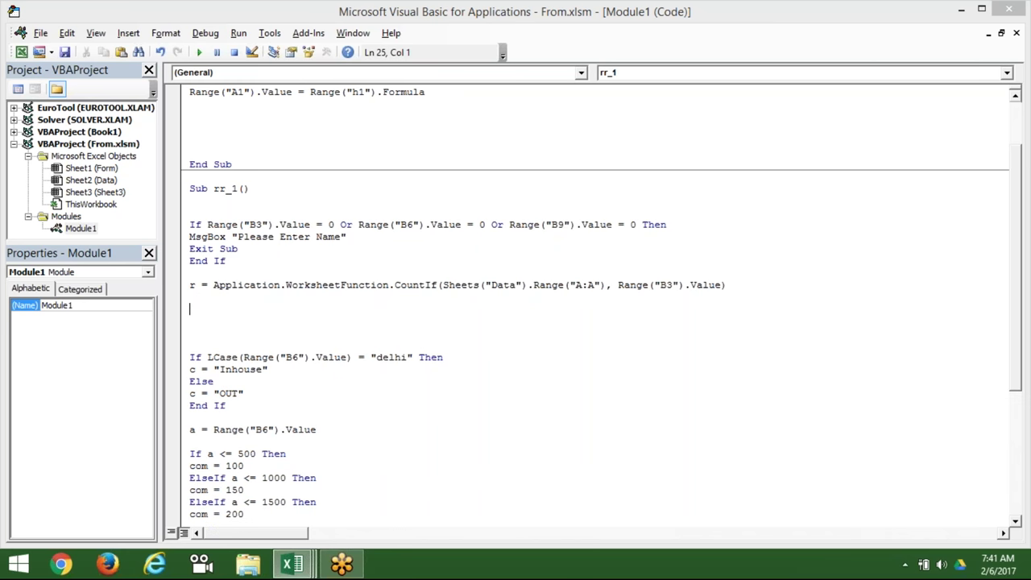
text(if r)
text(> 0 then)
key(Return)
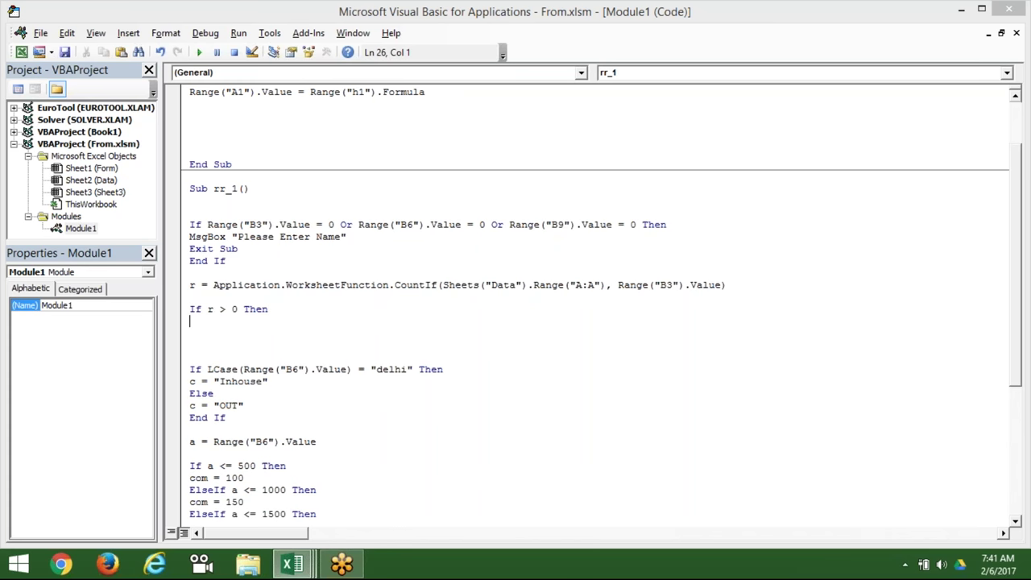
text(msgb)
text(ox ")
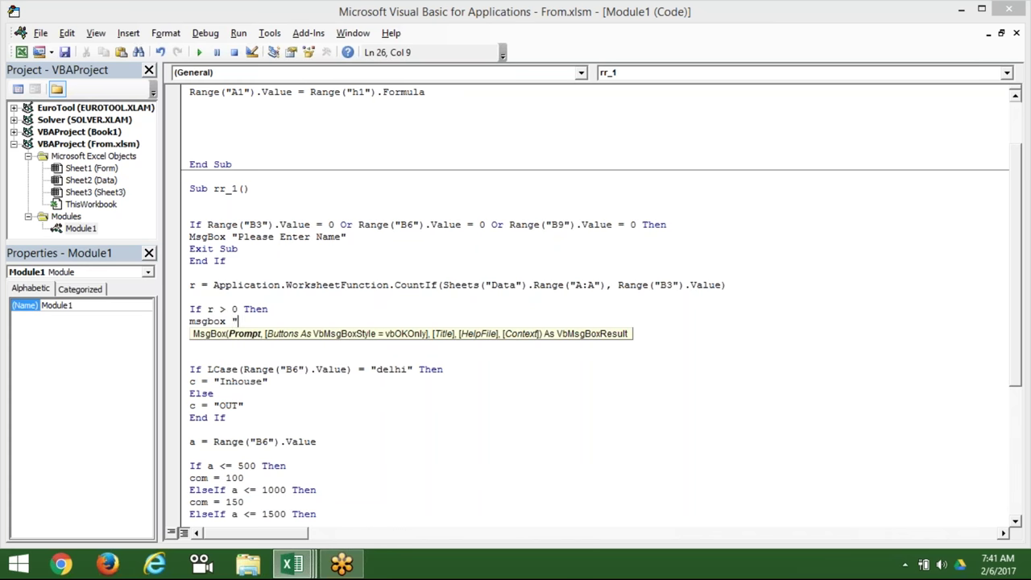
text(Name )
text(allready)
text(Store)
text(")
key(Return)
text(exit su)
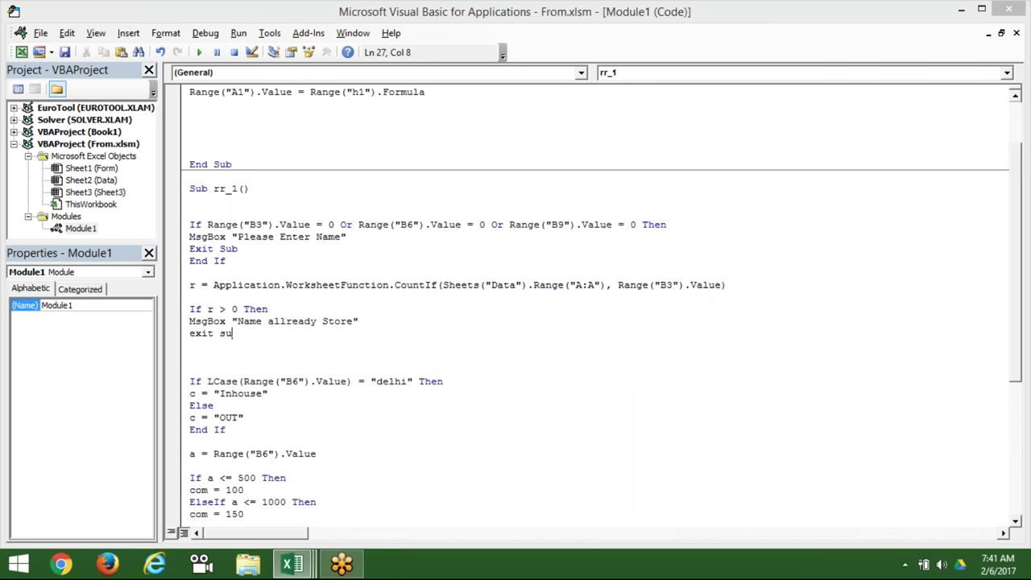
text(b)
key(Return)
- Close the block with End If, fixing the mistyped keyword, then return to Excel
text(end in)
click(245, 369)
key(Return)
text(if)
click(228, 371)
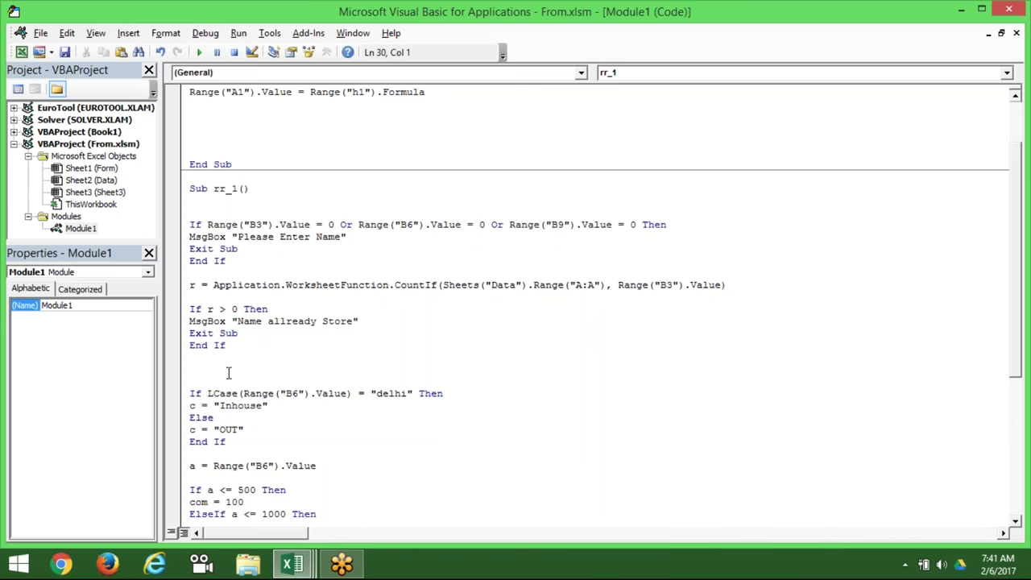
key(alt+F11)
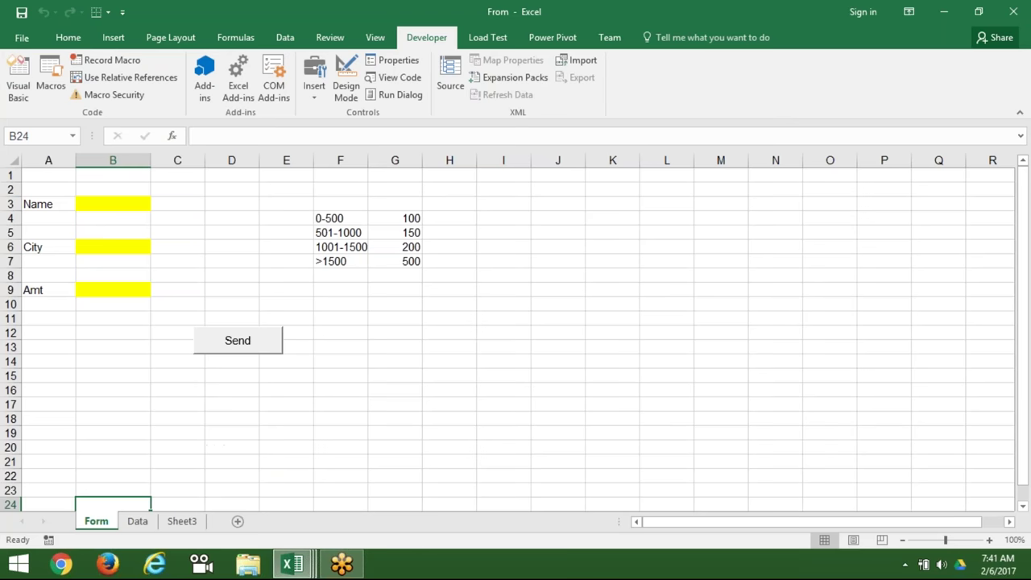
- Fill the form with Name Puja, City Noida and Amt 700
click(113, 175)
click(110, 203)
text(Puja)
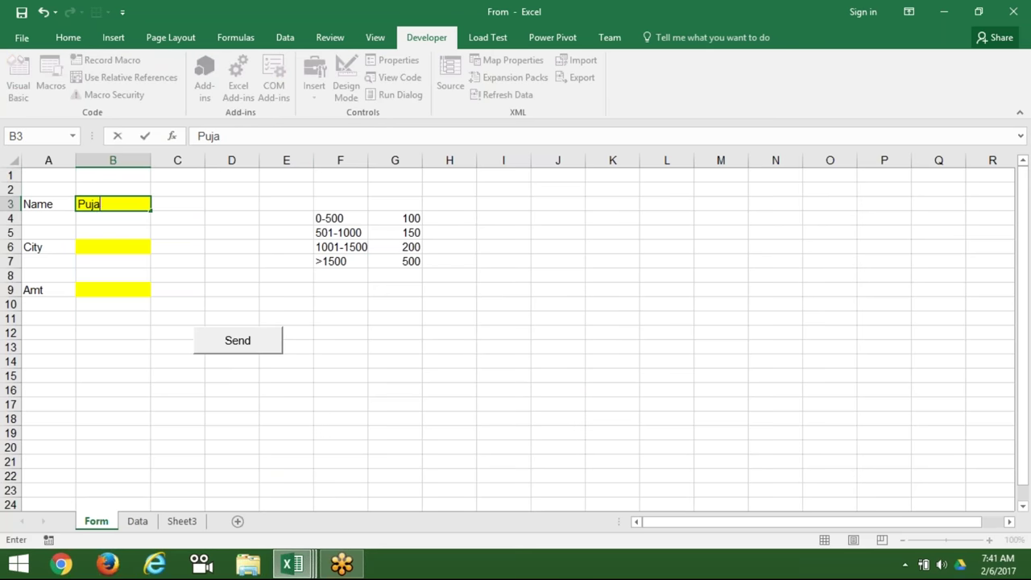
click(102, 243)
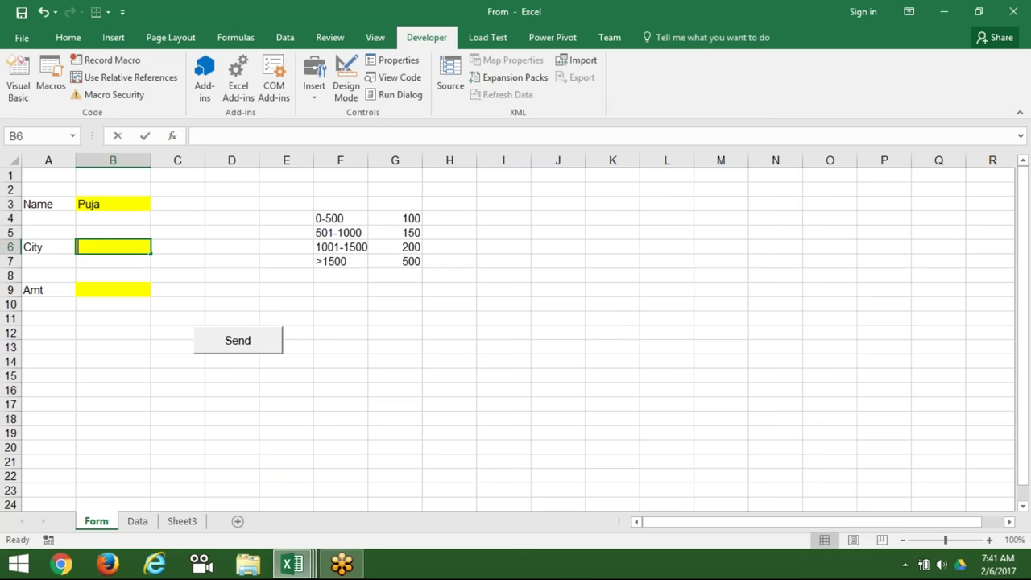
text(Noida)
click(95, 294)
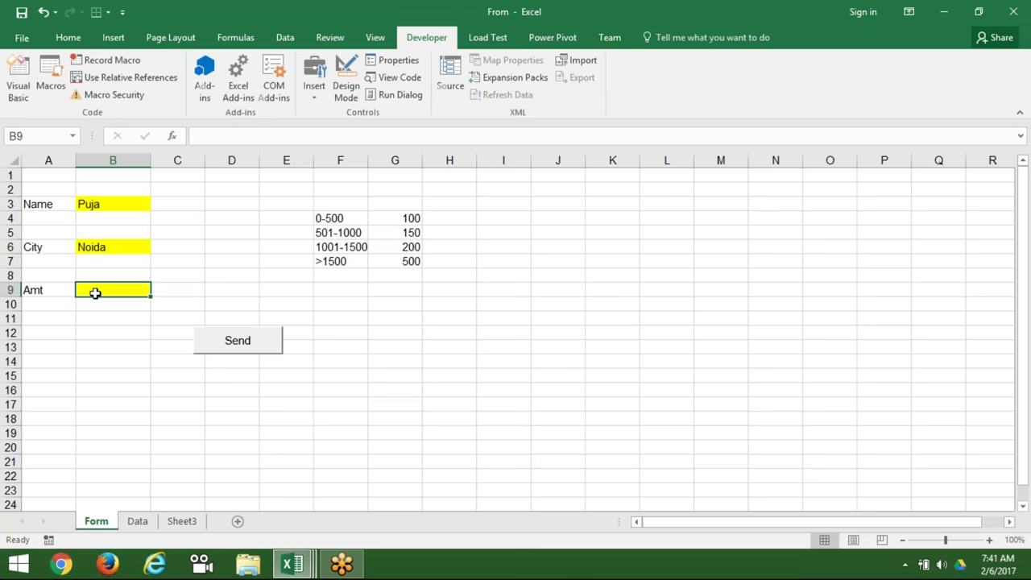
text(700)
key(Return)
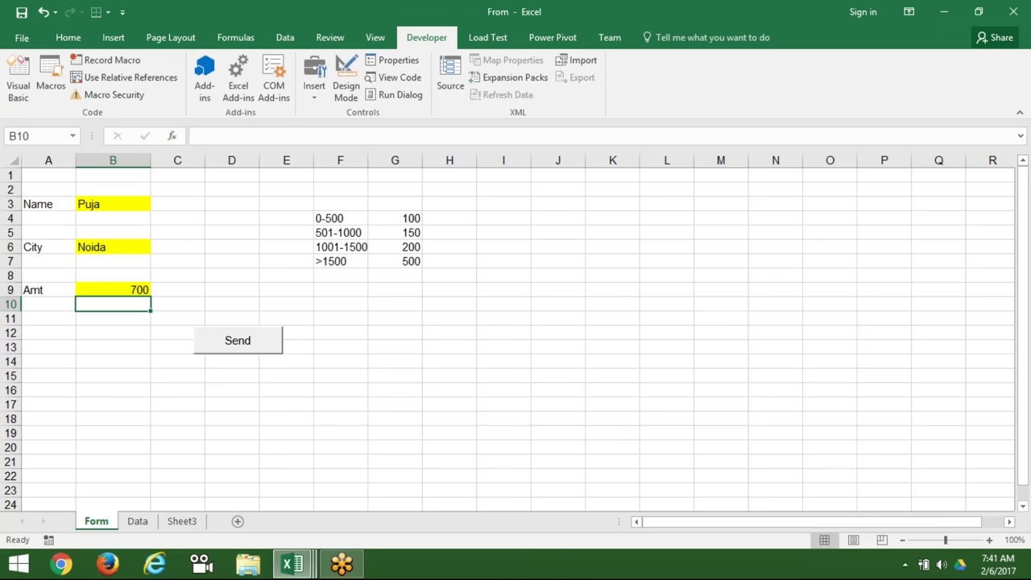
- Submit the form, dismiss the 'Name allready Store' warning, and reopen the macro code from B3
click(209, 342)
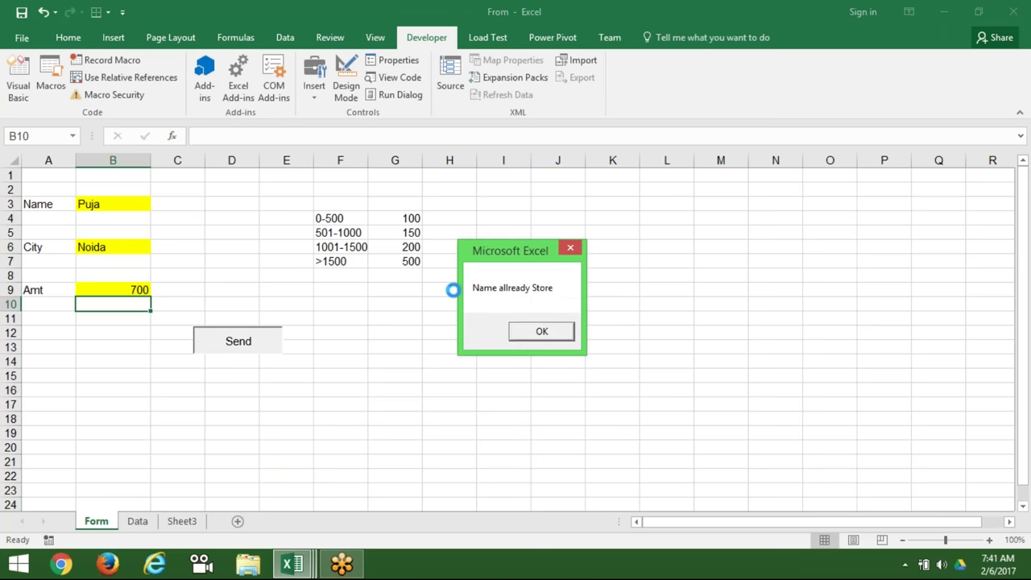
click(537, 331)
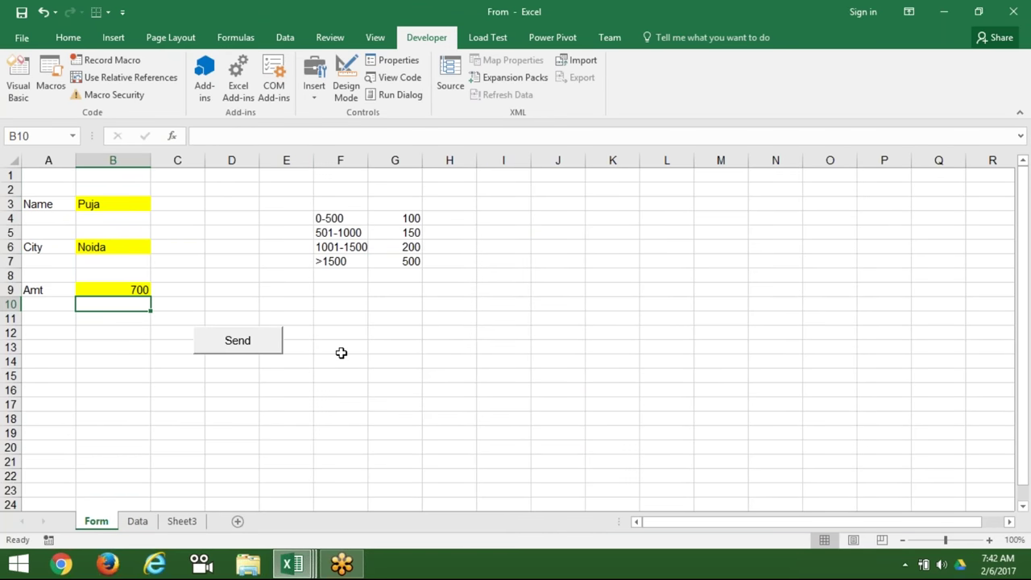
click(92, 203)
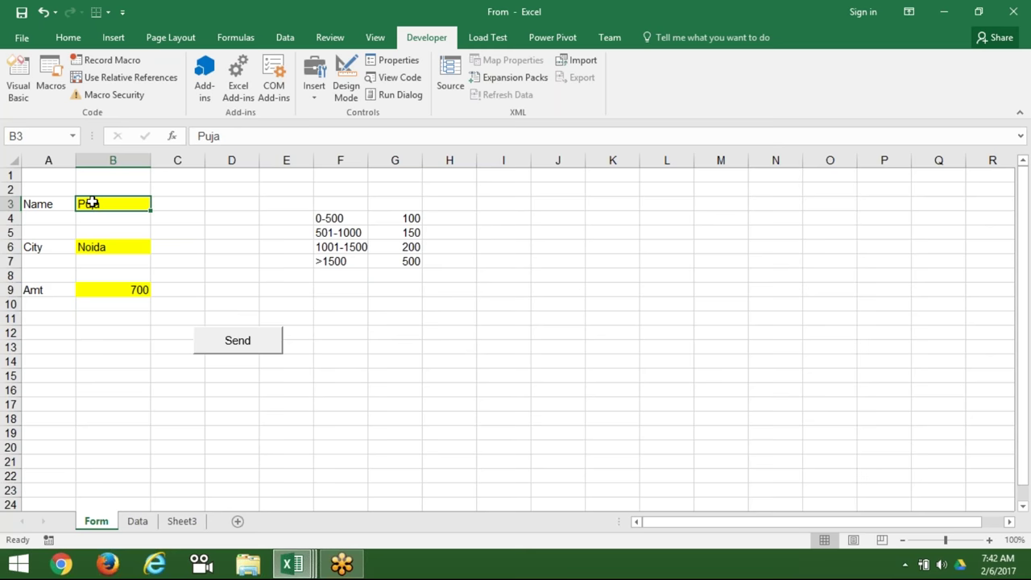
key(alt+F11)
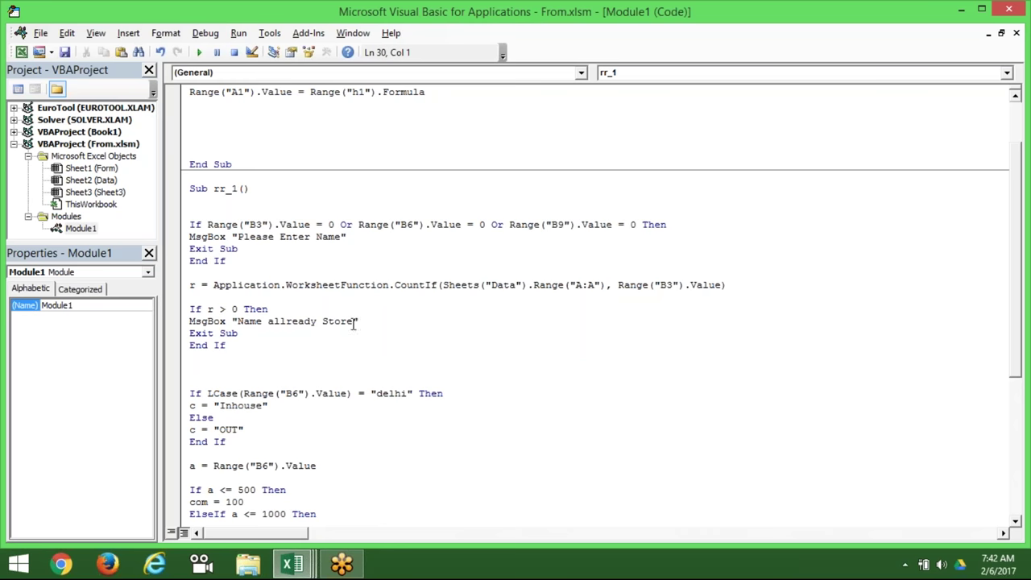
- Prefix the warning text with Range("B3").Value & so it names the entry, then resubmit the form
click(232, 320)
text(range)
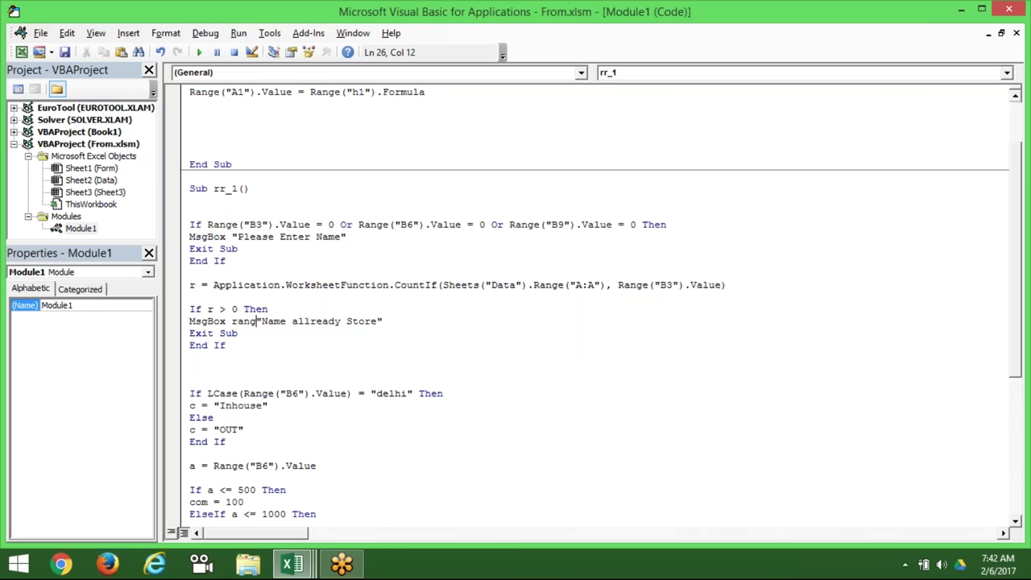
text(("B3")
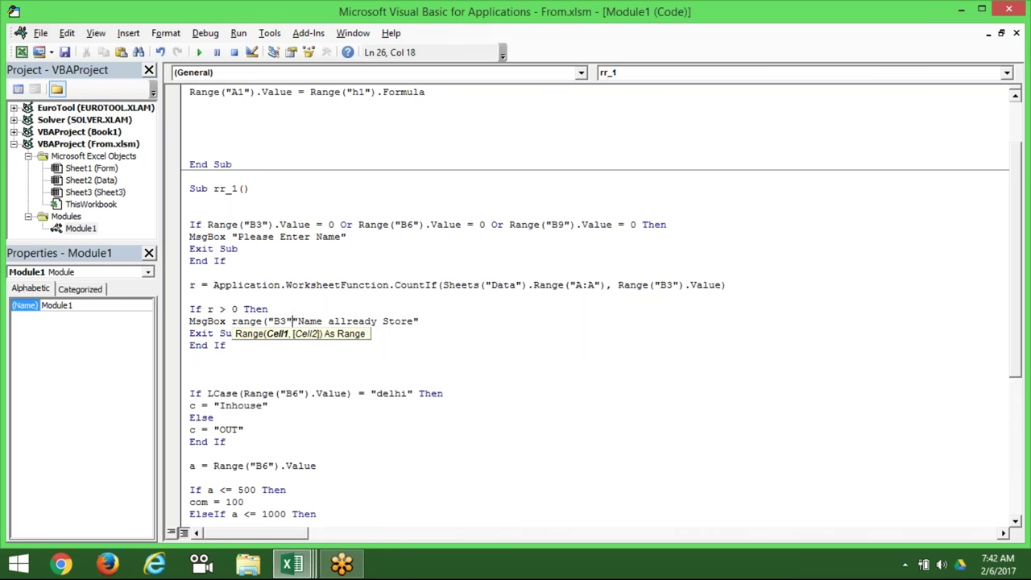
text().va)
text(&)
click(359, 320)
click(360, 308)
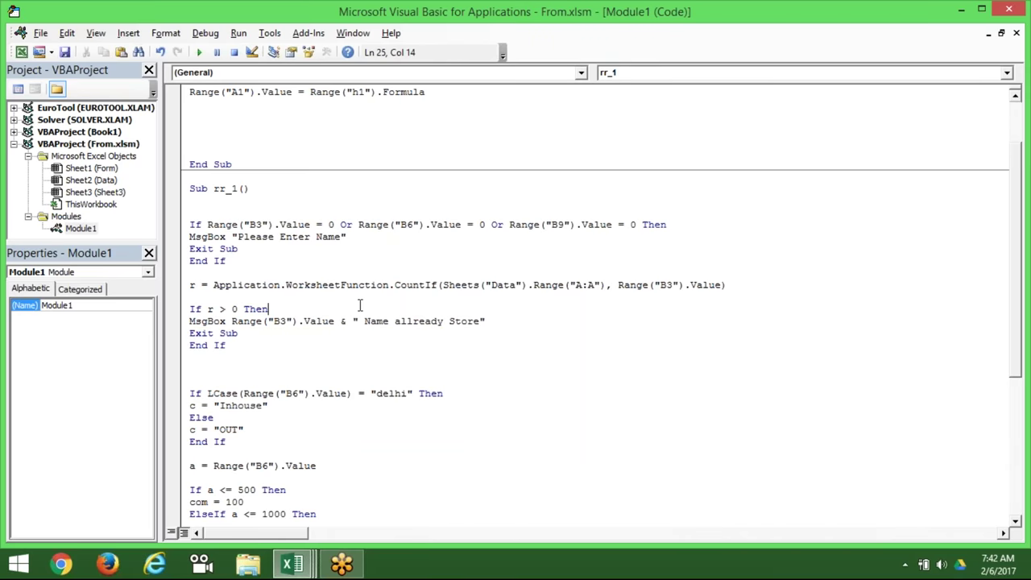
key(alt+F11)
click(262, 346)
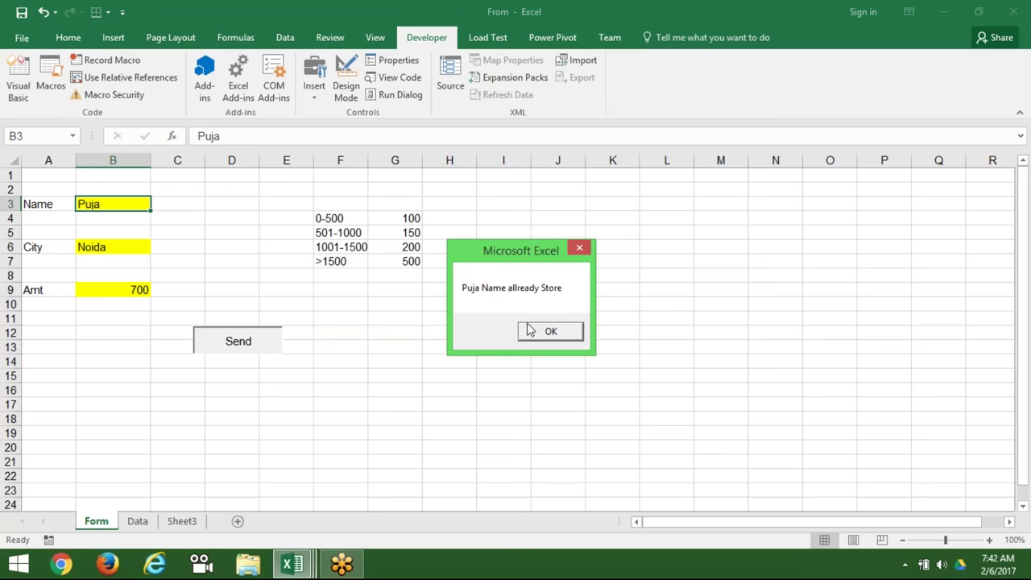
- Dismiss the Puja warning, enter Puneet in B3, submit, and acknowledge 'Your Data Have Saved'
click(538, 332)
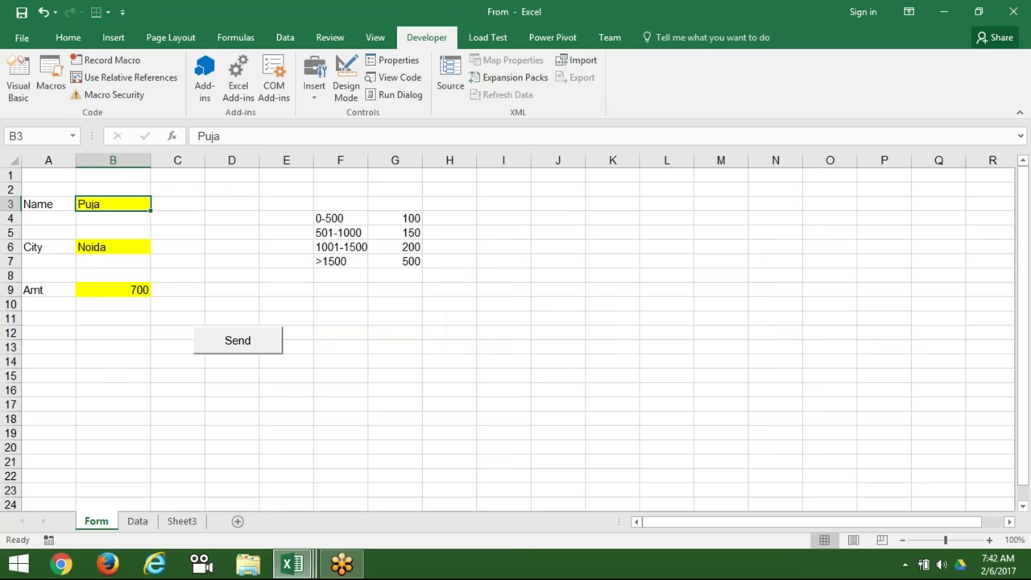
text(Puneet)
click(240, 250)
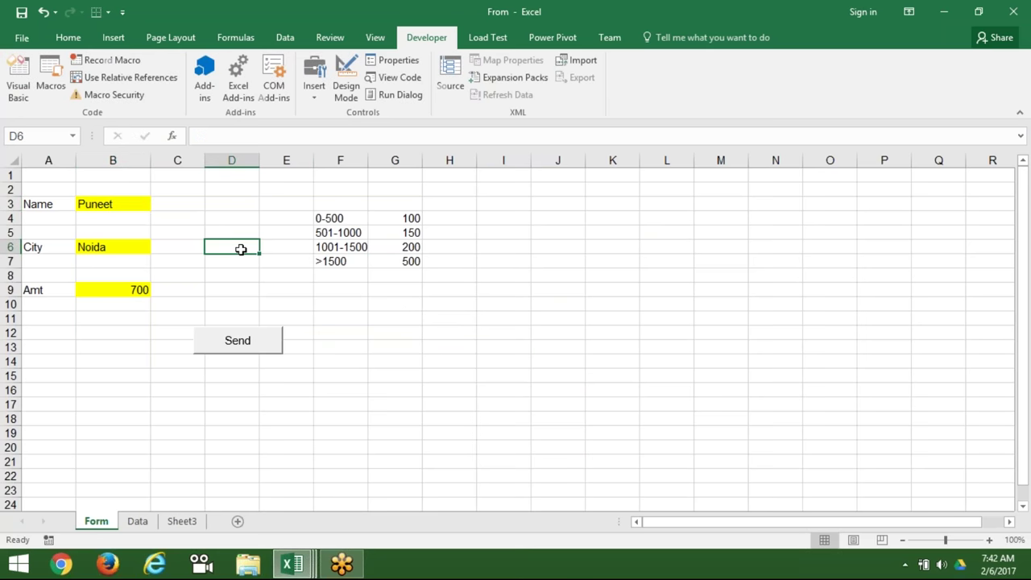
click(234, 346)
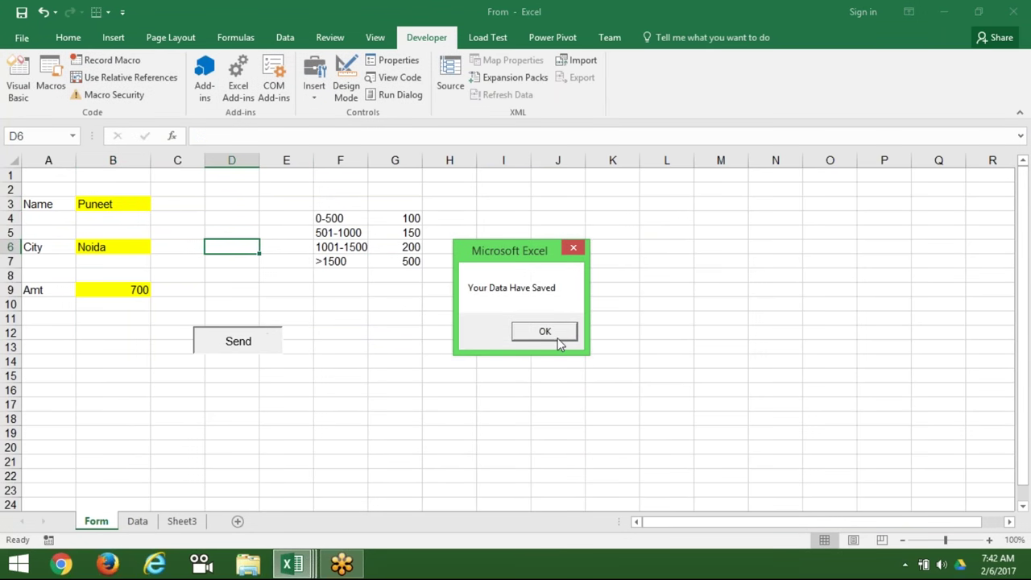
click(557, 337)
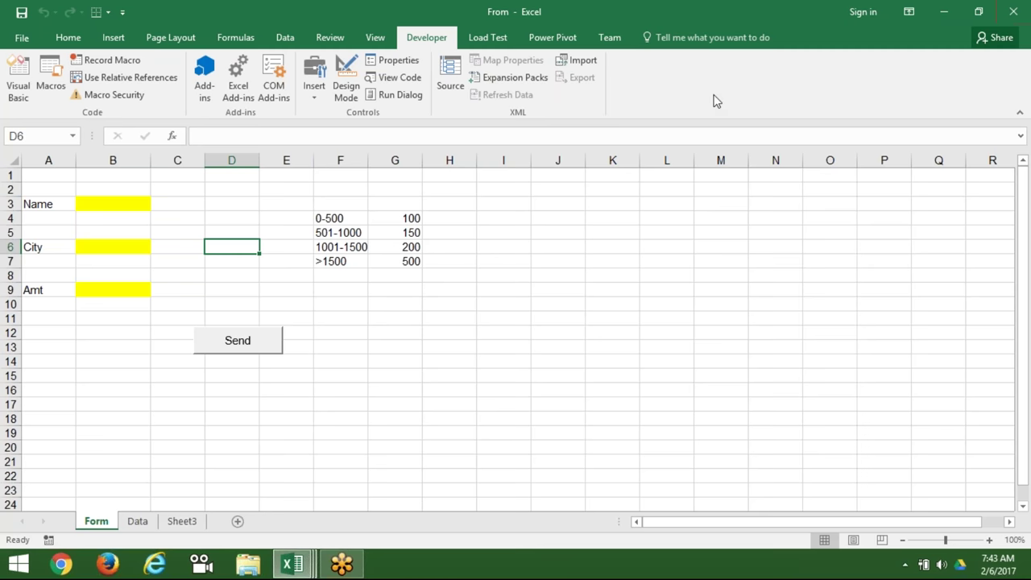
- Attempt to close From.xlsm, then cancel the prompt to keep the workbook open
double_click(624, 291)
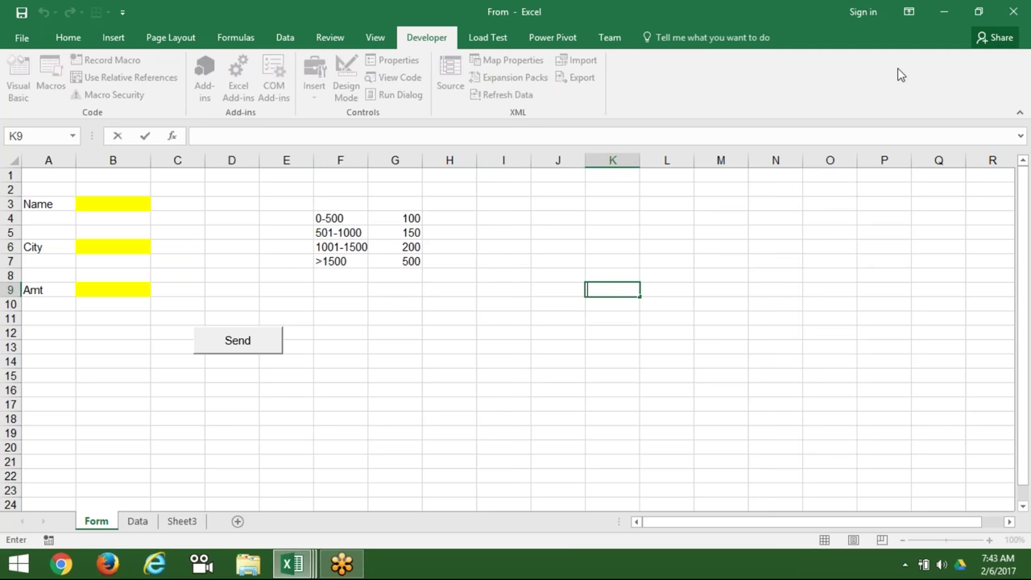
click(1025, 14)
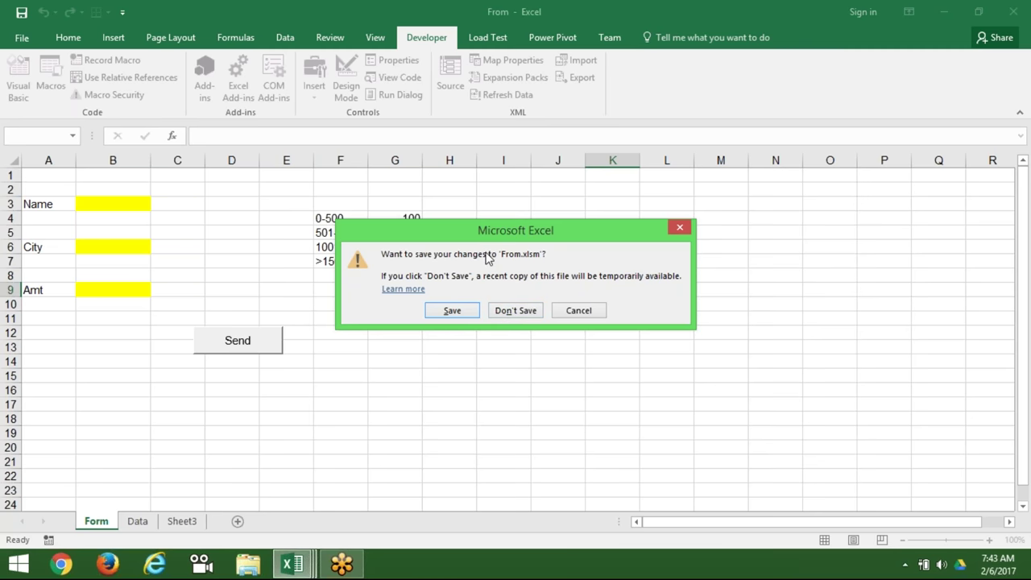
key(Escape)
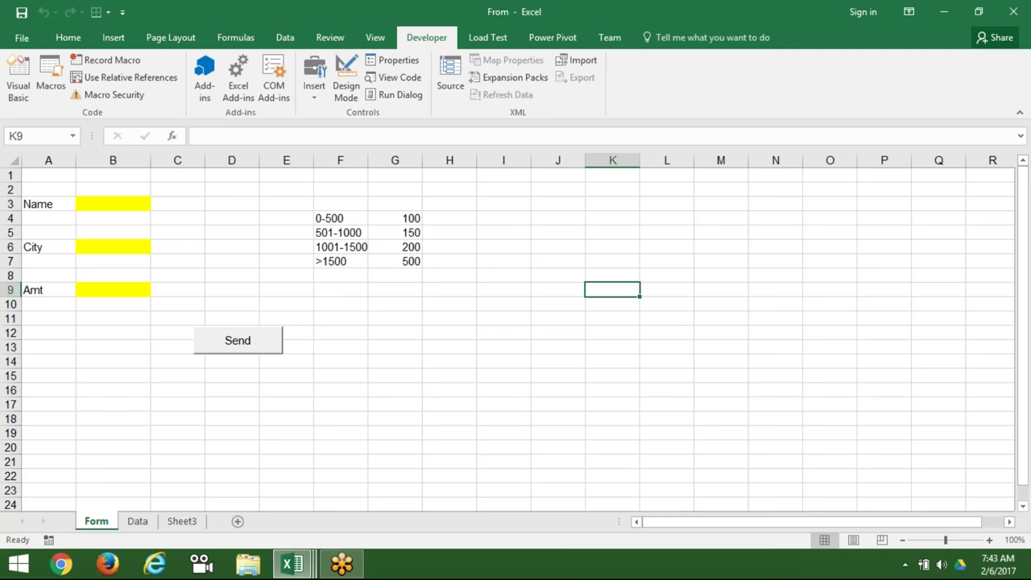
- Insert a blank line below End If in rr_1 and start it with m=
key(alt+F11)
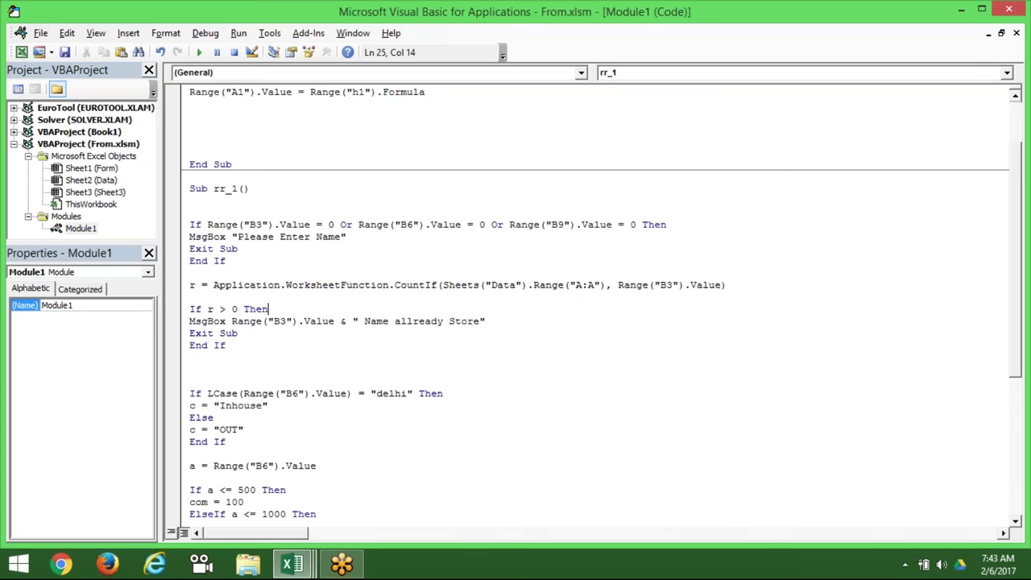
click(259, 367)
key(Return)
click(257, 367)
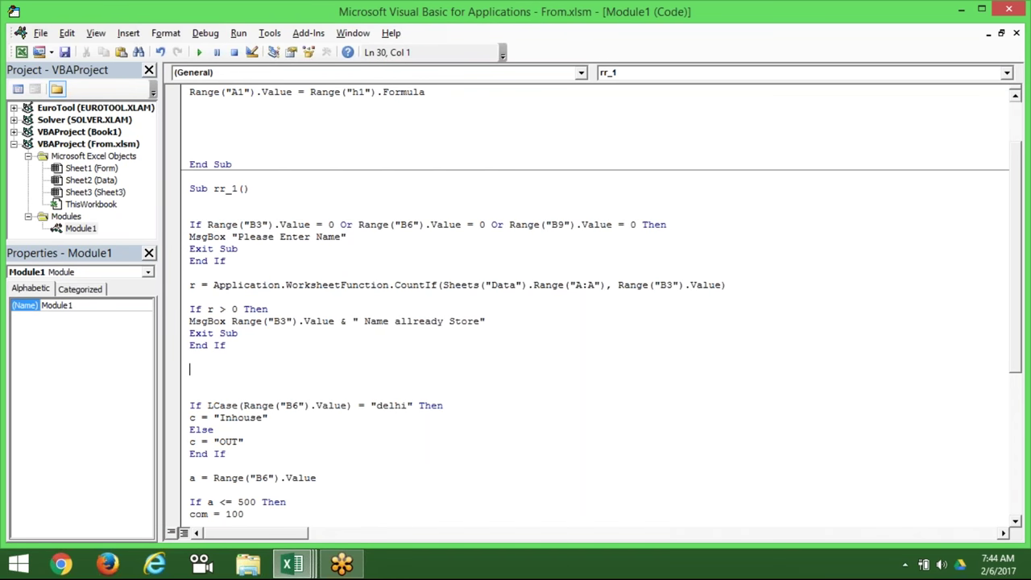
key(alt+F11)
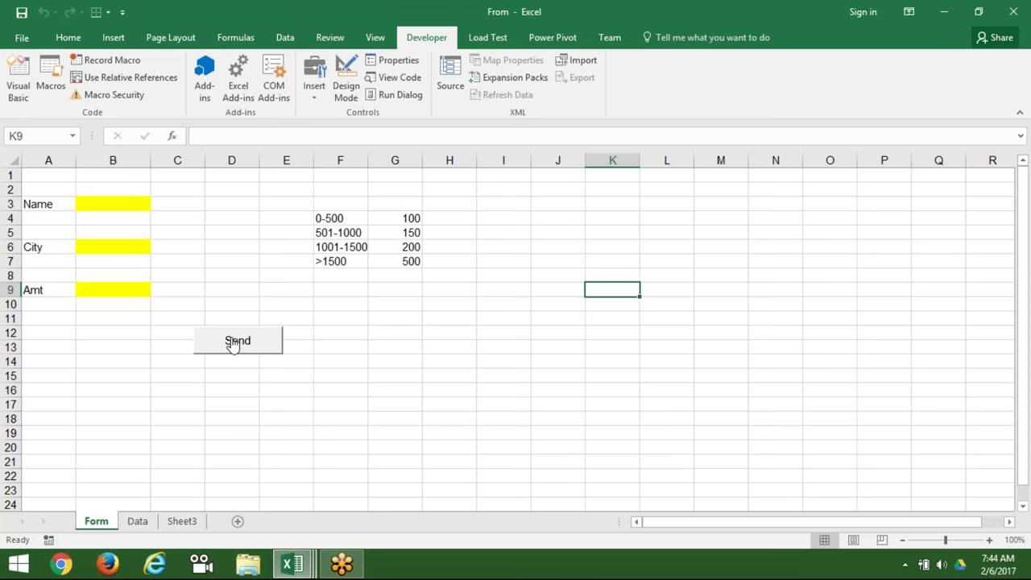
key(alt+F11)
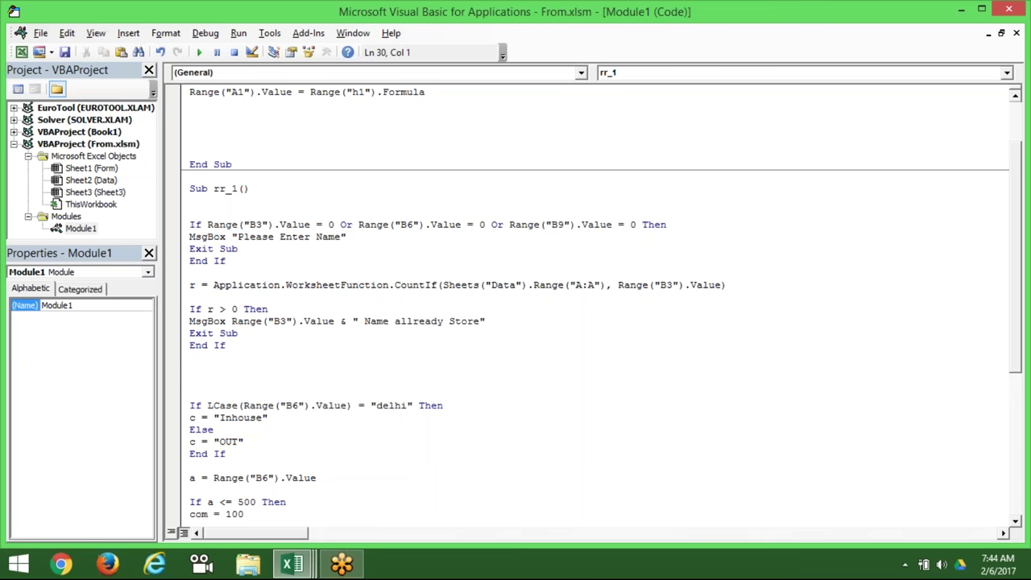
text(m)
text(=)
key(Down)
- Continue the m= line with MsgBox("Do you want to Save Data ", as the prompt
key(Return)
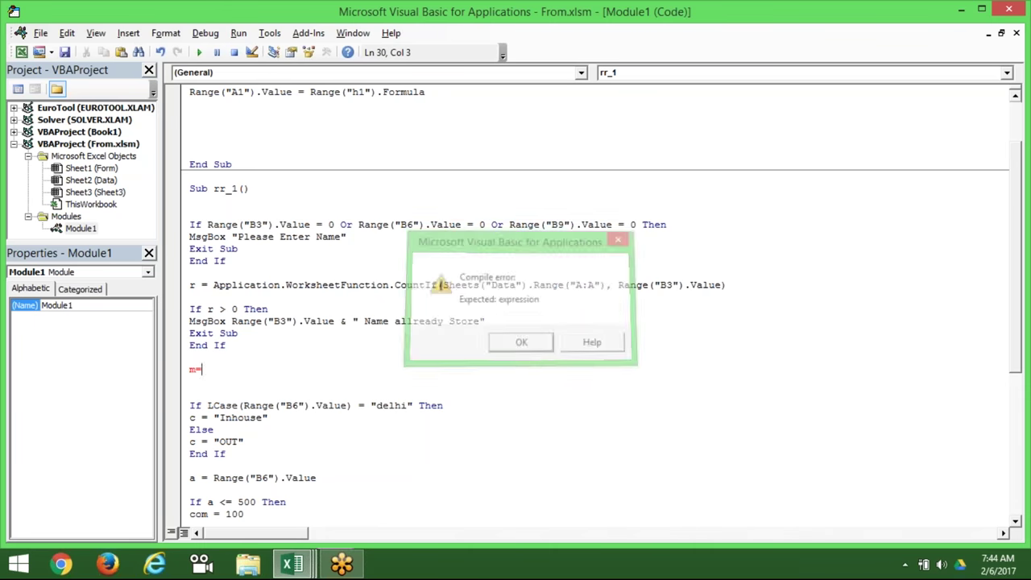
text(msgbox()
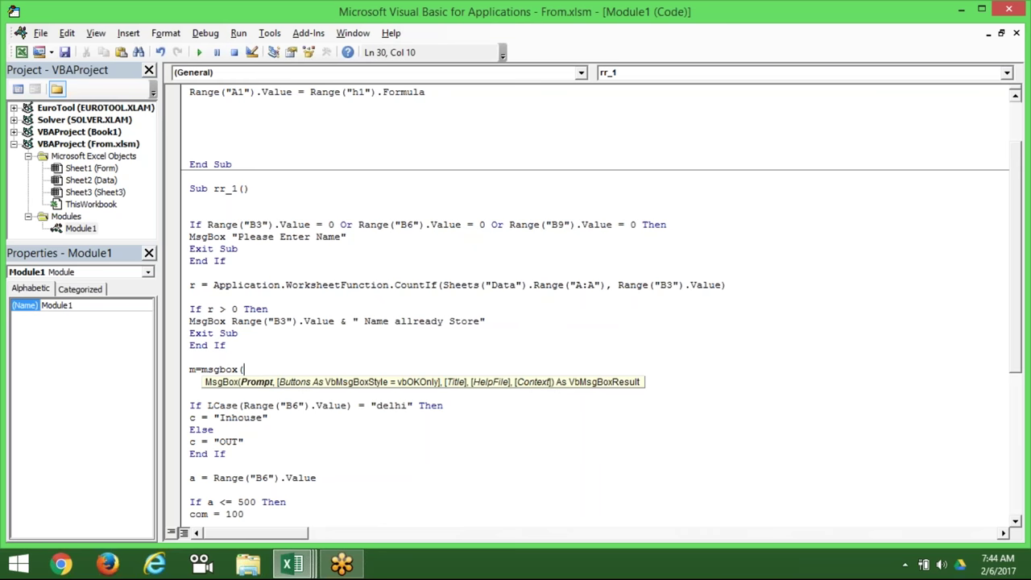
text("Do you want to Saved)
key(BackSpace)
text(Data ")
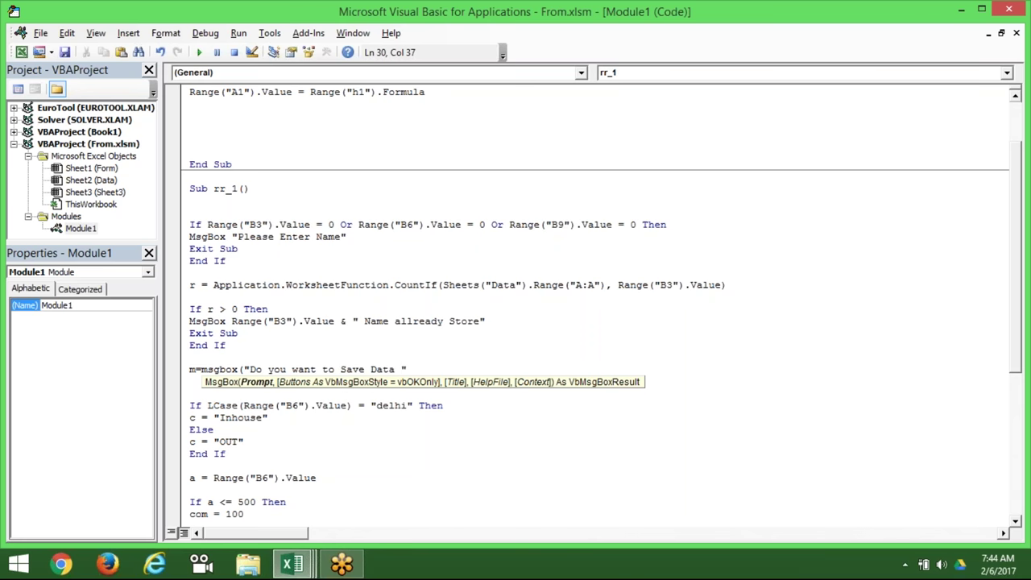
text(,)
- Give the message box vbYesNo buttons and the title "Confirmation", completing the line
key(Down)
key(Down)
key(Down)
key(Down)
key(Down)
key(Down)
key(Down)
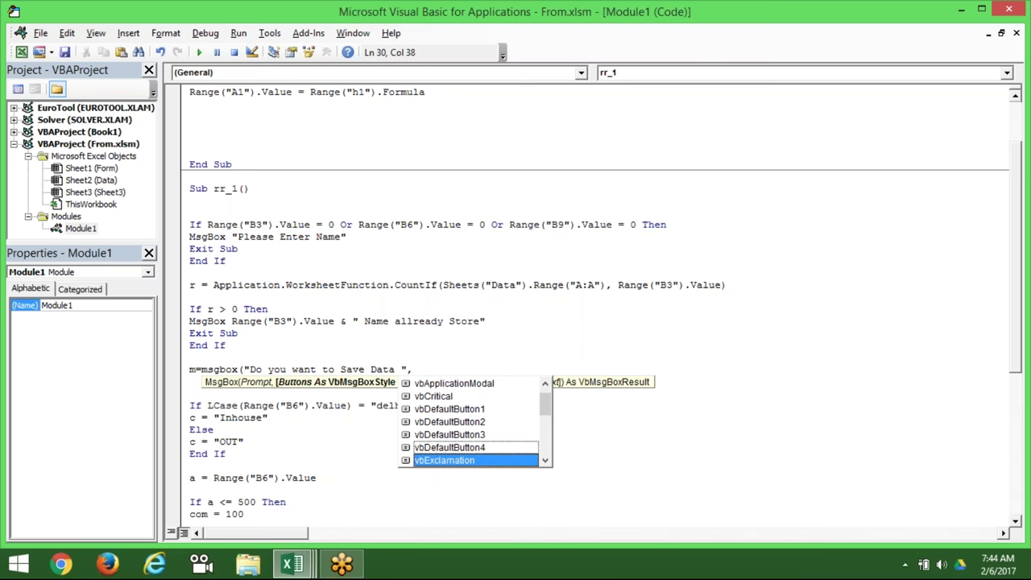
key(Down)
key(Down)
key(Down)
key(Down)
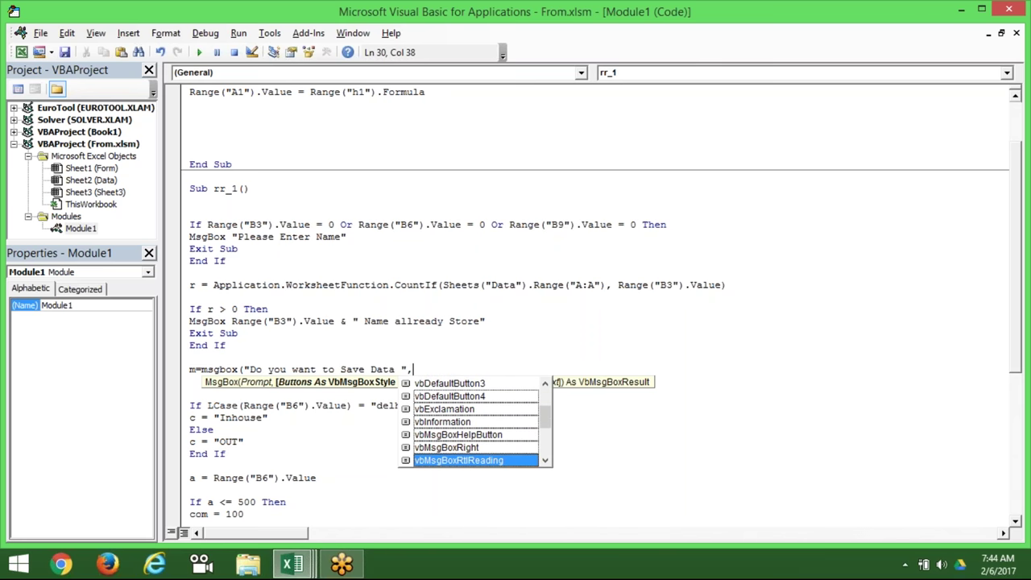
key(Down)
key(Down)
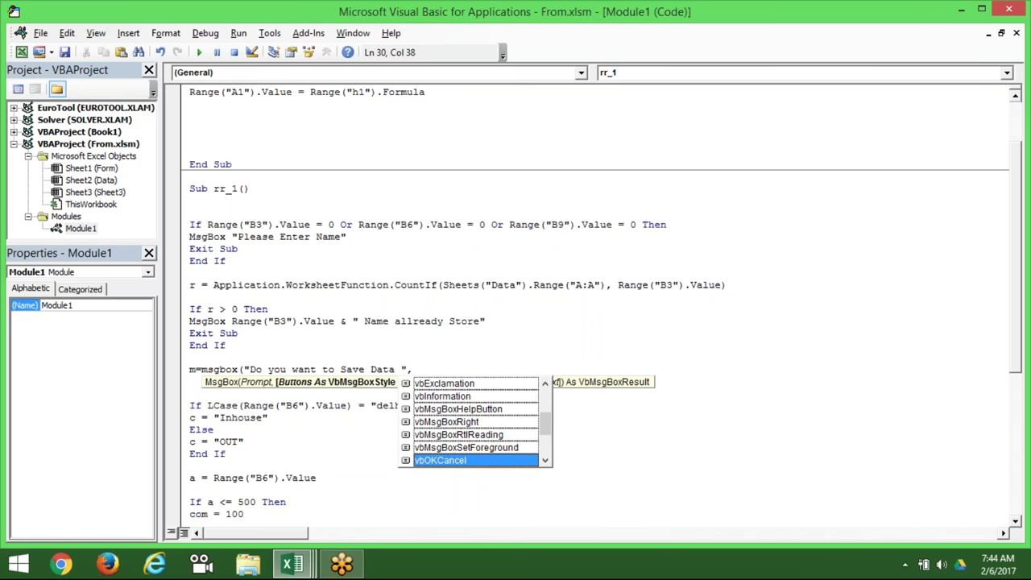
key(Down)
key(Up)
key(Down)
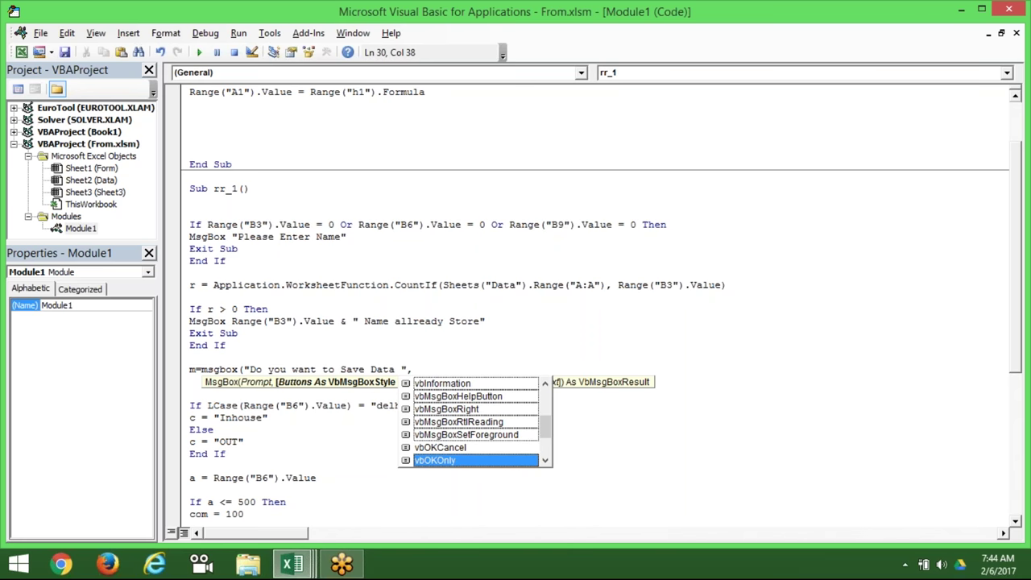
key(Down)
key(Down)
key(Down)
key(Down)
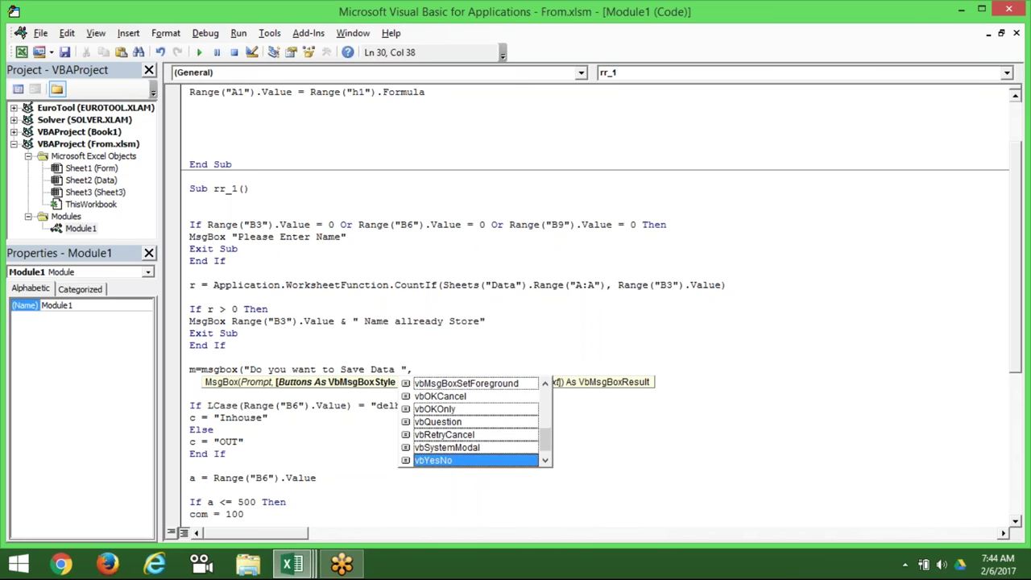
key(Tab)
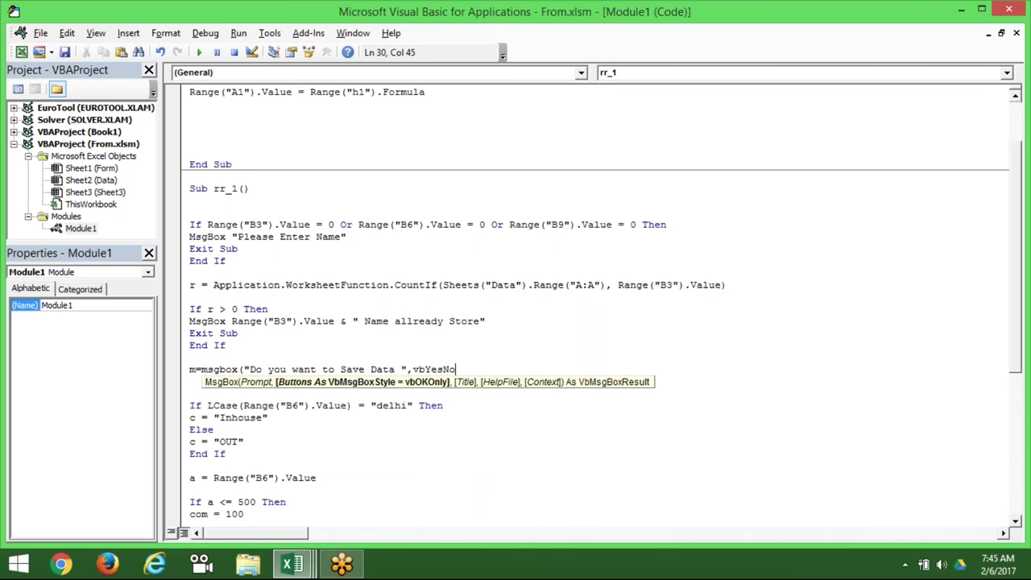
text(,"Ci)
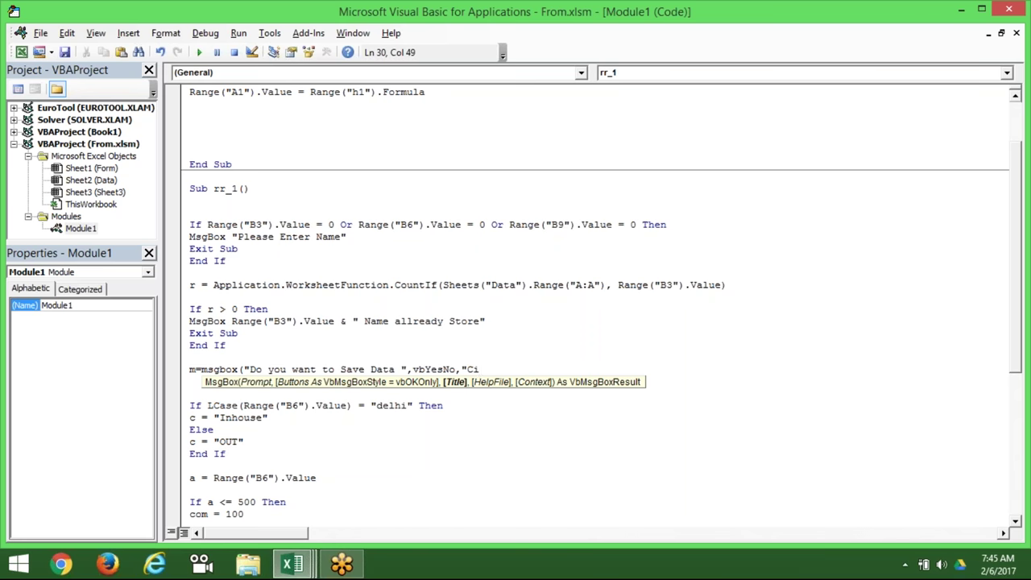
key(BackSpace)
text(onfirmation)
text(")
text())
click(206, 377)
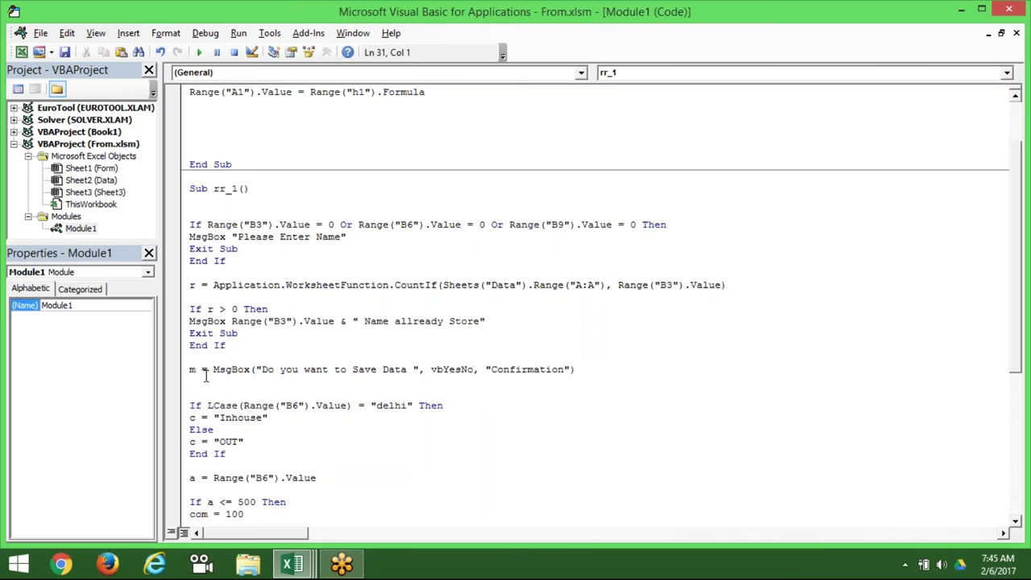
- Add If m = vbNo Then Exit Sub below the MsgBox line, then return to Excel
key(Return)
text(if m=vb)
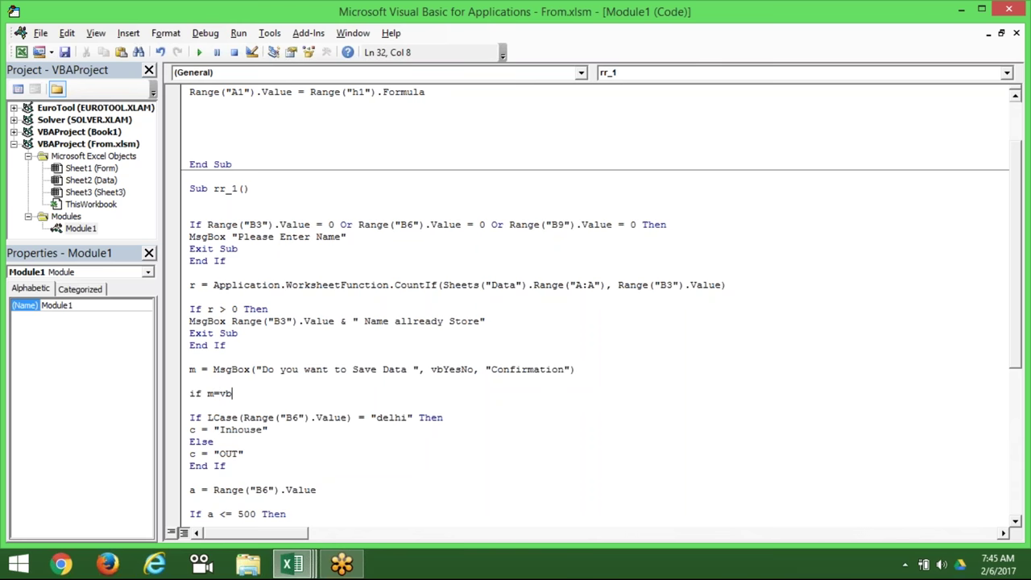
text(ye)
key(BackSpace)
key(BackSpace)
text(not)
key(BackSpace)
text(than)
key(BackSpace)
key(BackSpace)
key(BackSpace)
text(en )
text(exit sub)
key(Return)
key(Return)
key(Up)
key(Up)
key(Up)
key(Up)
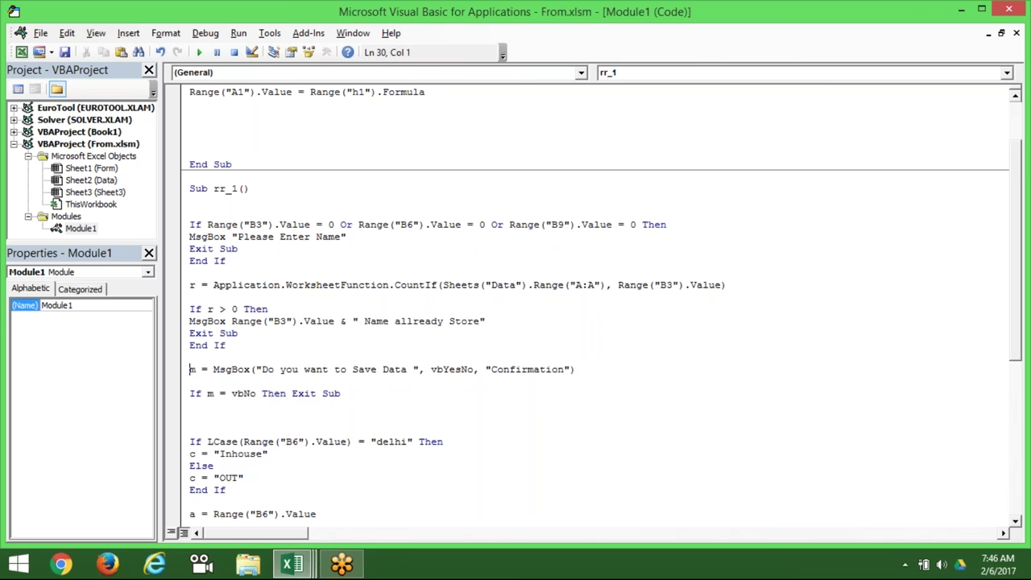
key(alt+F11)
- Enter a test name, city Noida and amount 700 in the form cells B3, B6 and B9
click(112, 211)
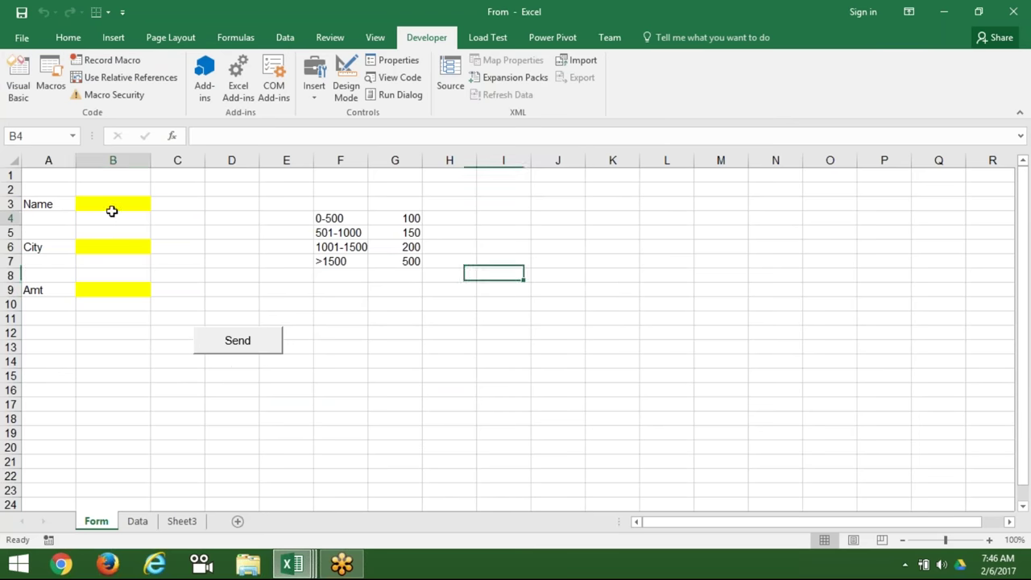
click(111, 206)
text(Neetu)
key(Return)
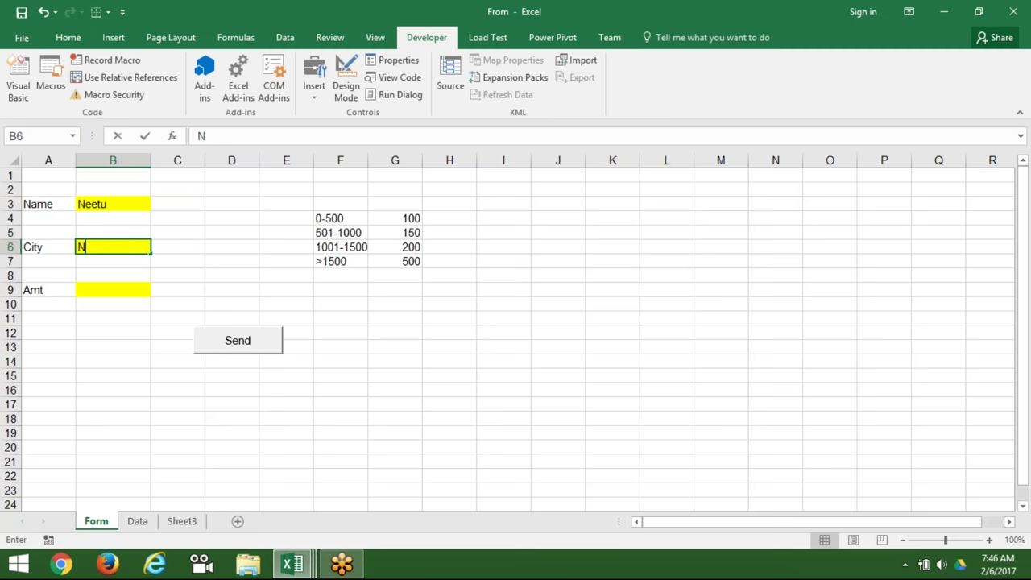
text(Noida)
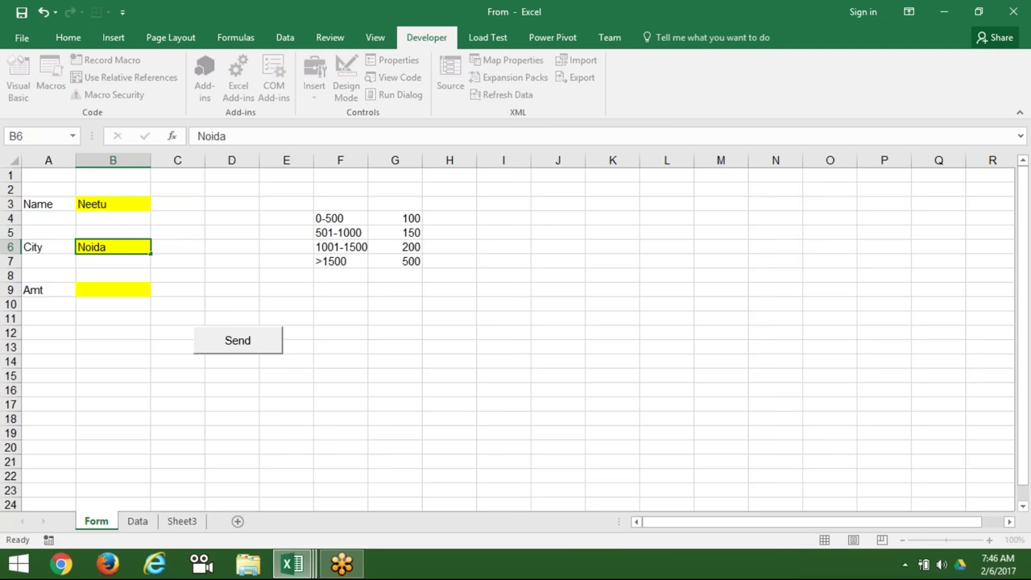
key(Return)
text(700)
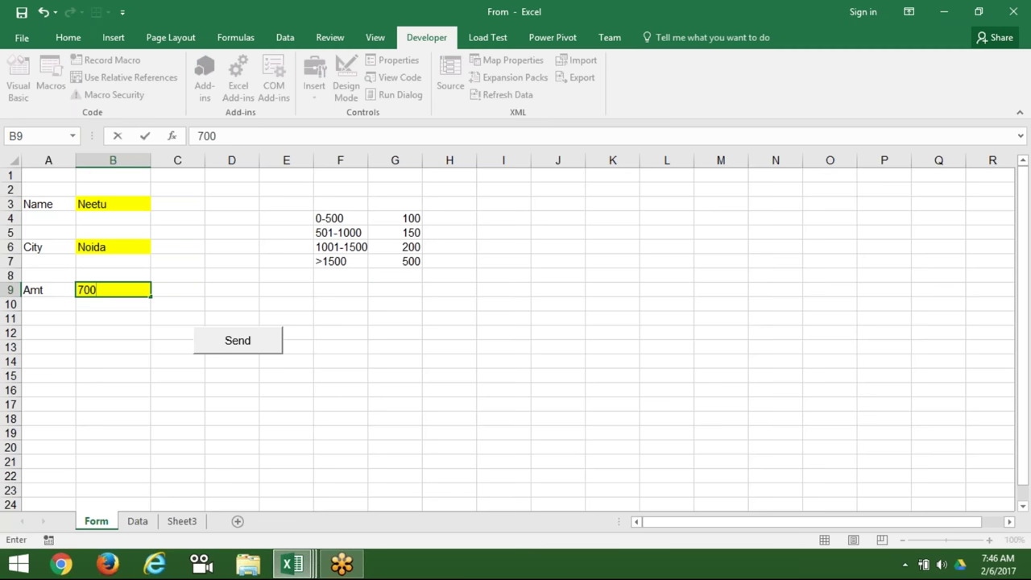
key(Return)
- Run Send, answer Yes to the confirmation, and dismiss the data-saved message
click(246, 344)
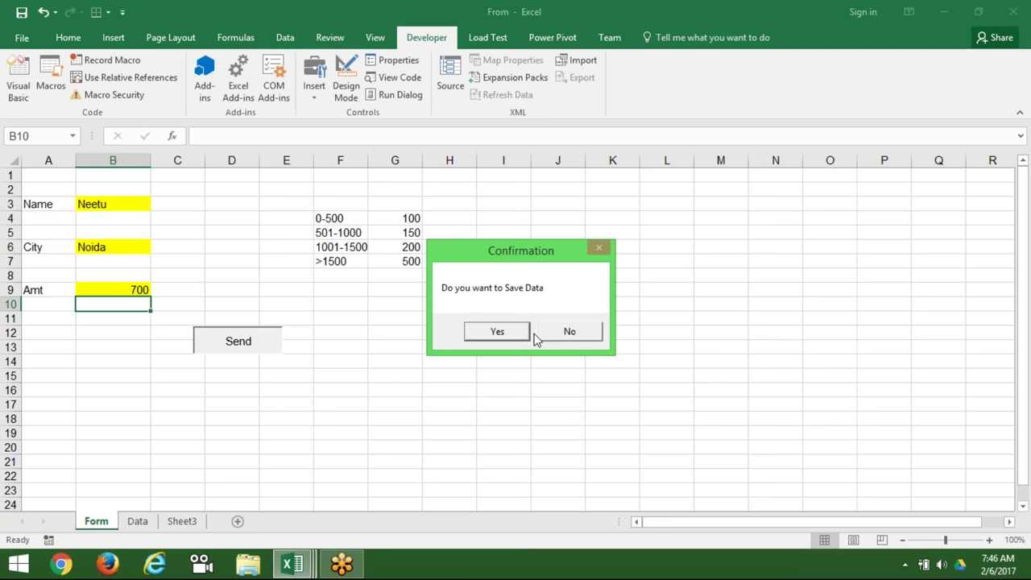
click(515, 337)
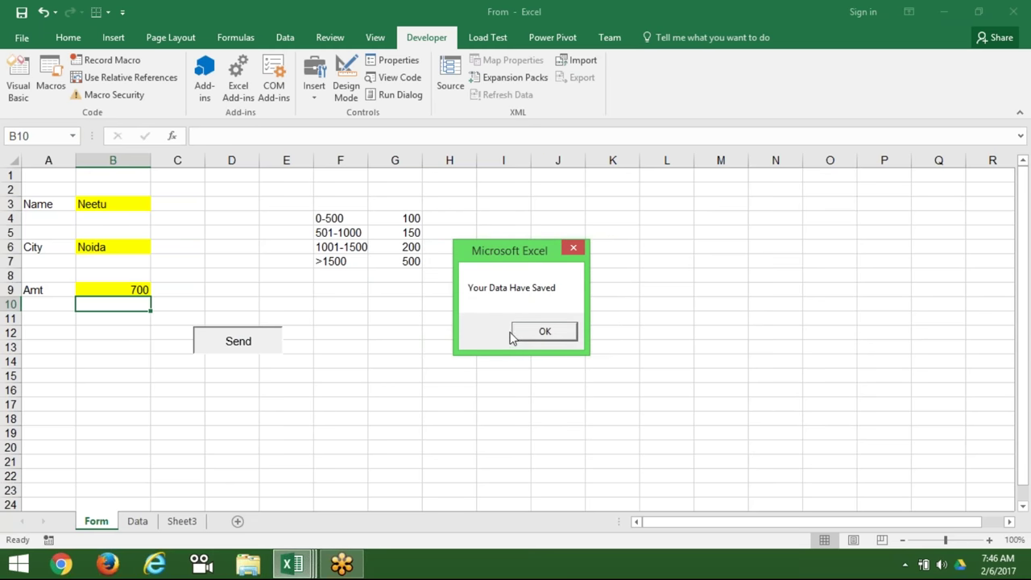
click(525, 337)
key(alt+F11)
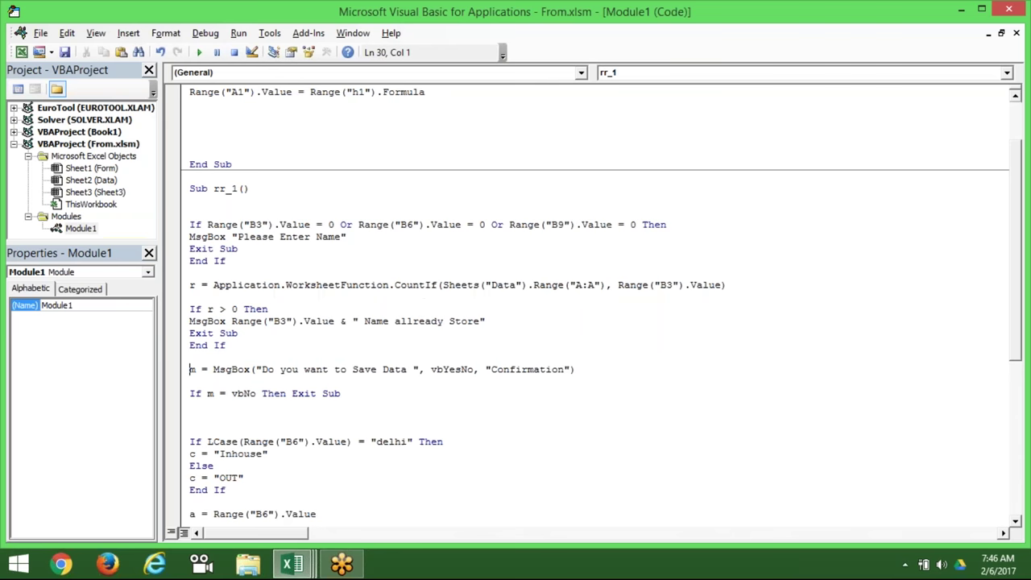
- Review rr_1's blank-field, duplicate-name, commission and Data-sheet writing blocks by selecting them
click(295, 265)
key(Down)
key(Down)
key(Down)
key(Down)
key(Down)
key(Down)
key(Down)
key(Down)
key(Down)
key(Down)
key(Down)
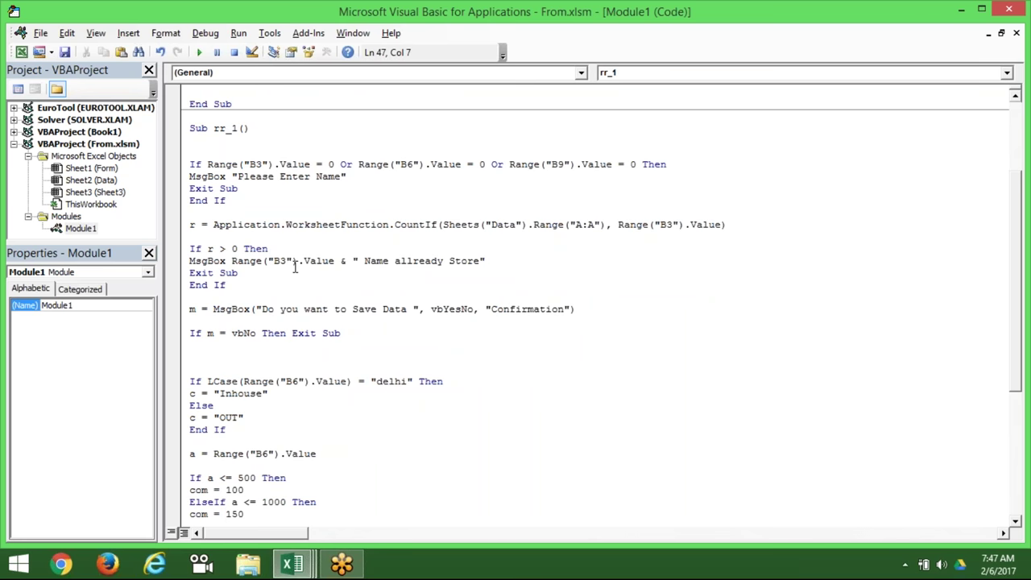
click(257, 288)
mouse_move(189, 163)
mouse_down()
mouse_move(238, 298)
mouse_move(323, 342)
mouse_up()
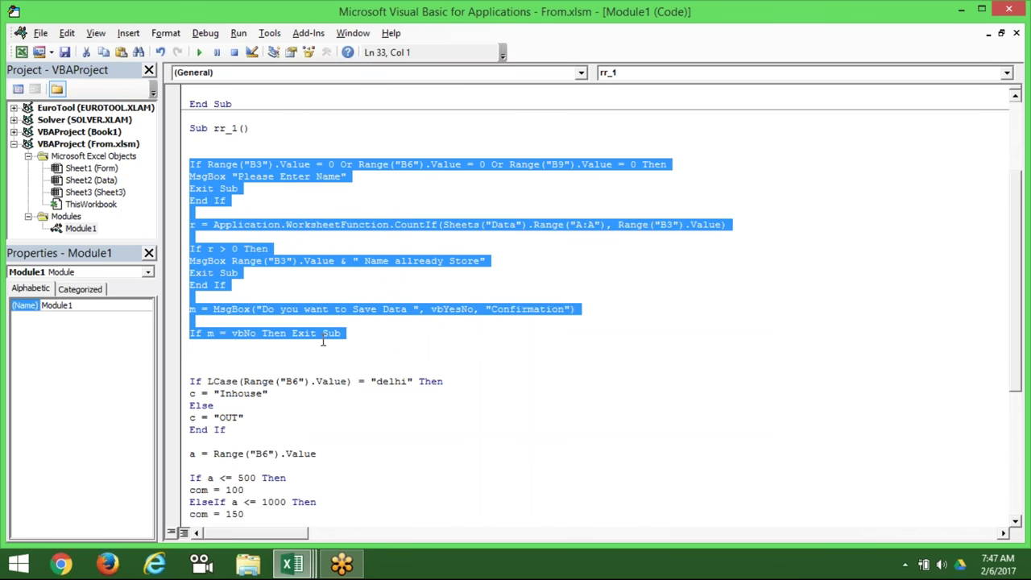
double_click(228, 188)
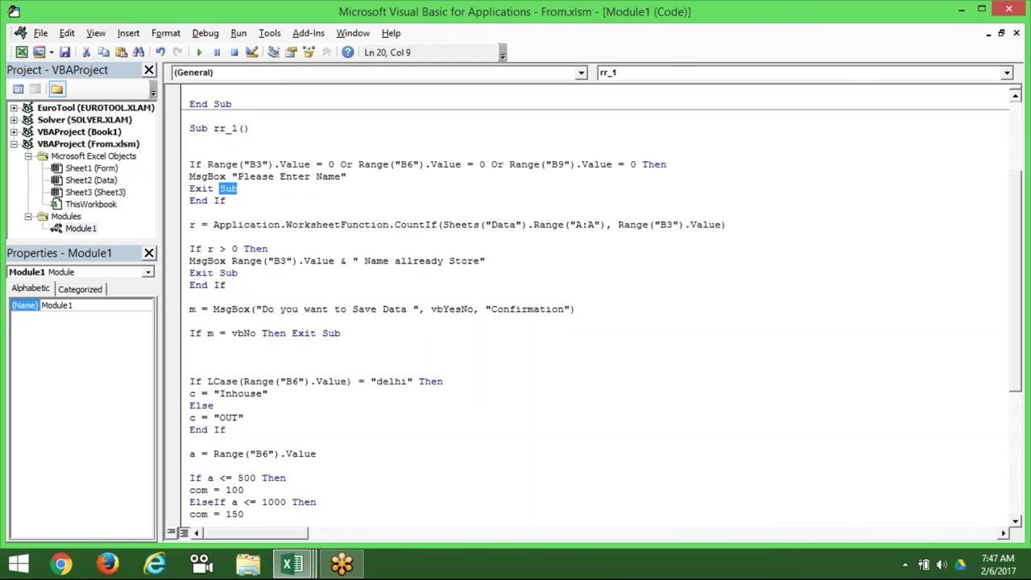
click(208, 285)
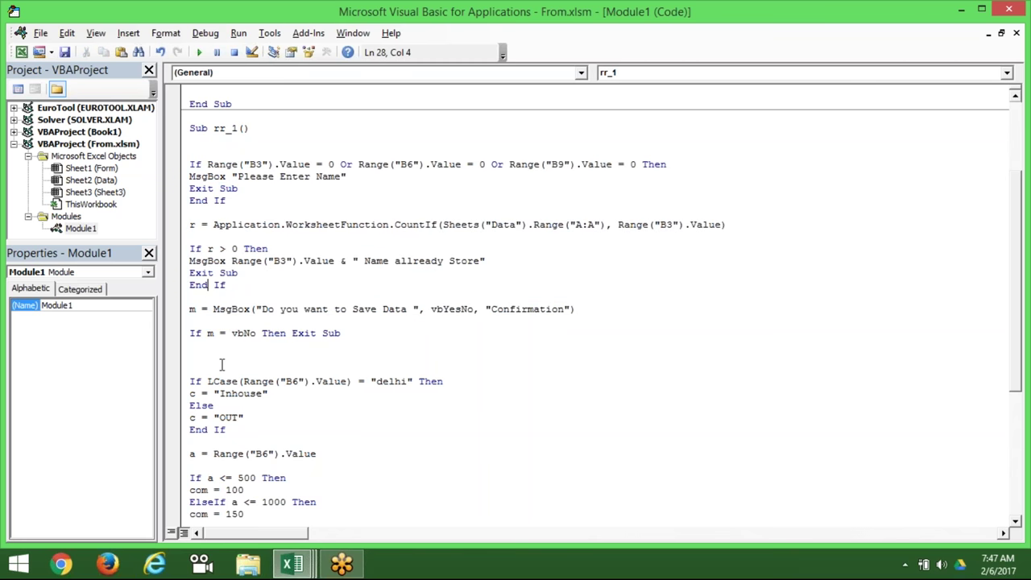
drag(191, 381, 214, 453)
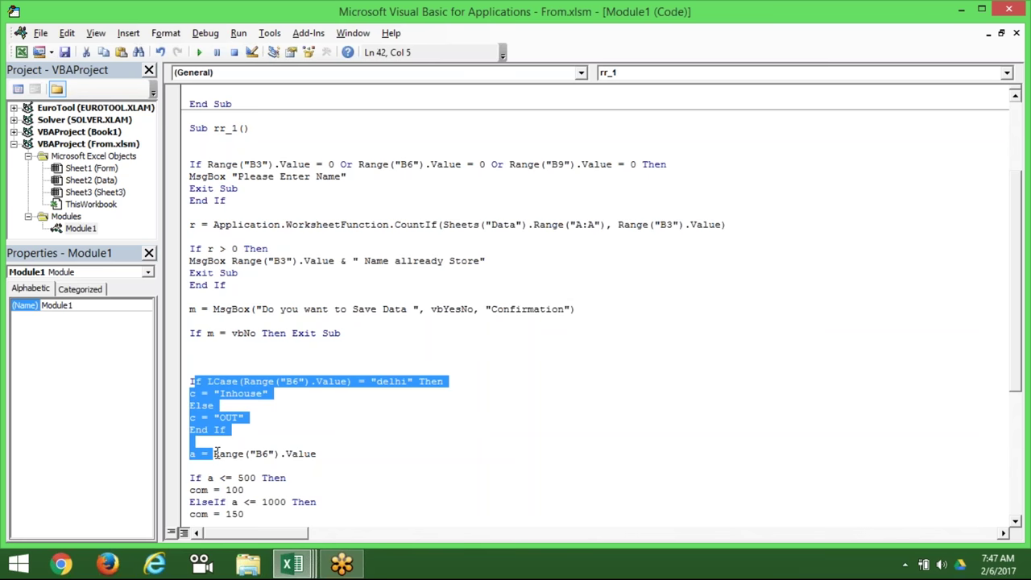
drag(254, 355, 183, 164)
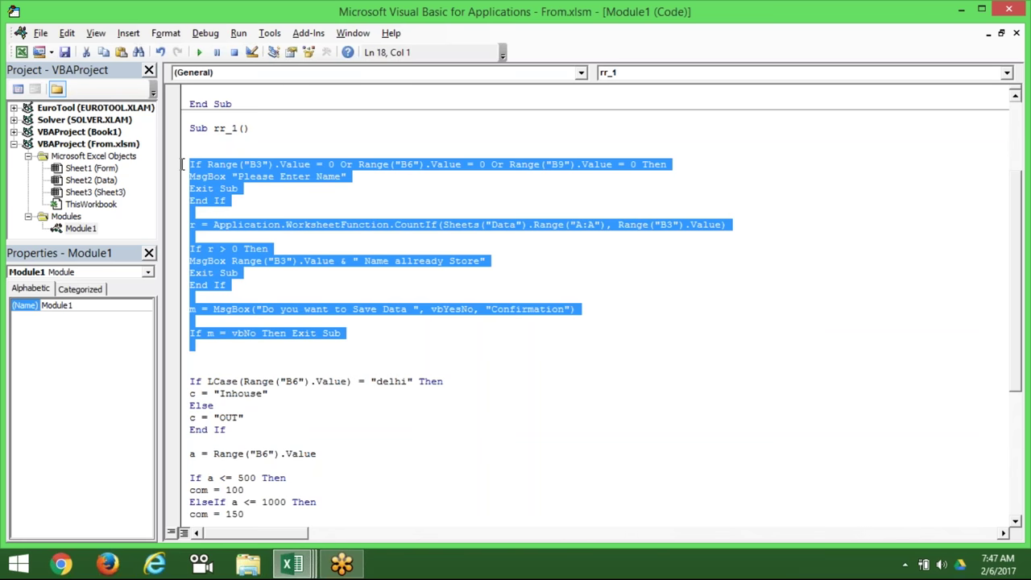
click(191, 371)
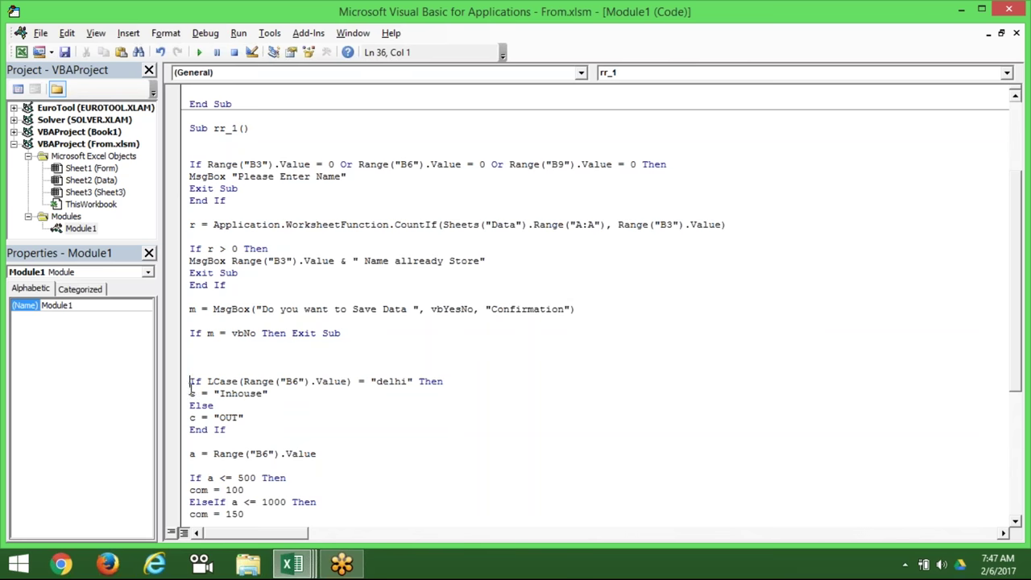
drag(190, 380, 279, 466)
drag(273, 413, 274, 345)
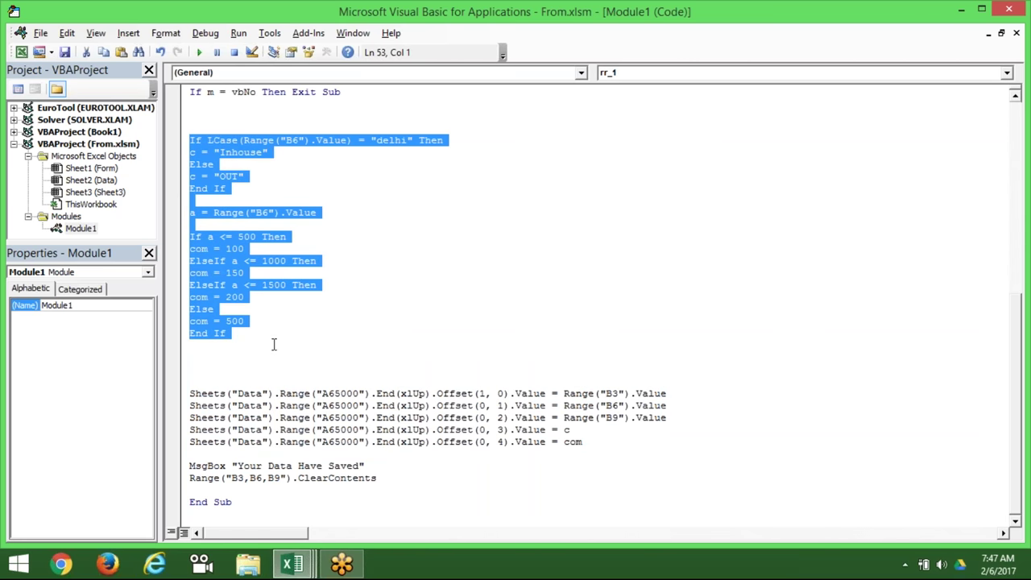
drag(190, 393, 402, 472)
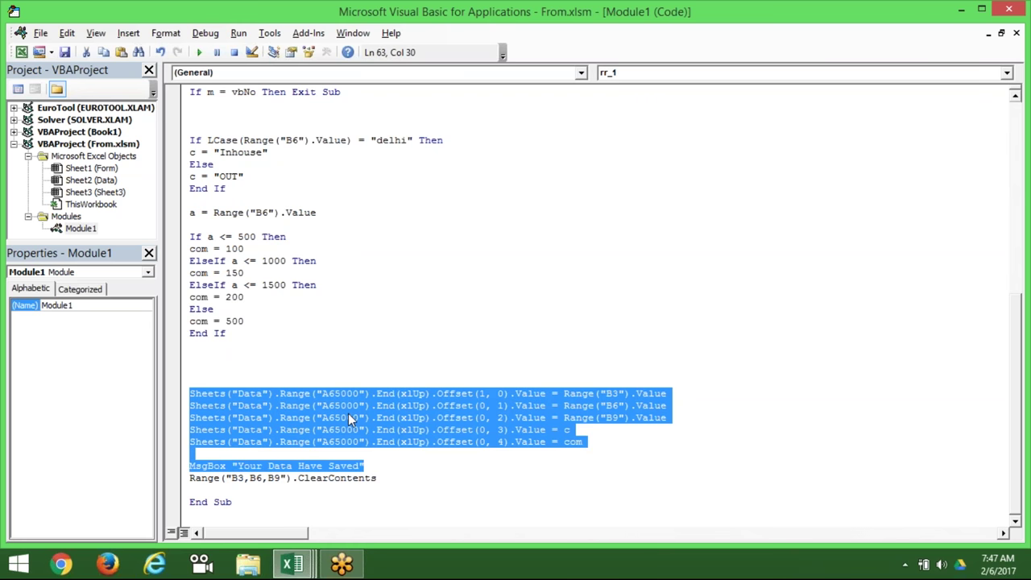
click(283, 343)
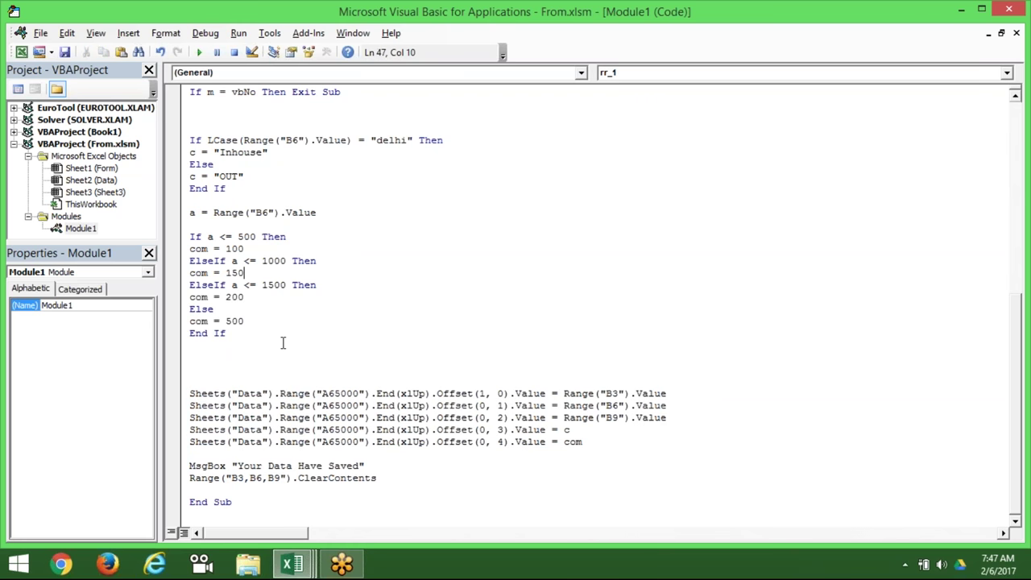
- Step through rr_1's If lines, highlighting the CountIf check, vbYesNo MsgBox and empty-field block
key(Up)
key(Up)
key(Up)
key(Up)
key(Up)
key(Up)
key(Up)
key(Up)
key(Up)
key(End)
key(Down)
key(Down)
key(Down)
key(Down)
key(Down)
key(Down)
key(Down)
key(Down)
key(Down)
key(Down)
key(Down)
key(Down)
key(Down)
key(ctrl+Right)
key(ctrl+Right)
key(ctrl+Right)
key(Right)
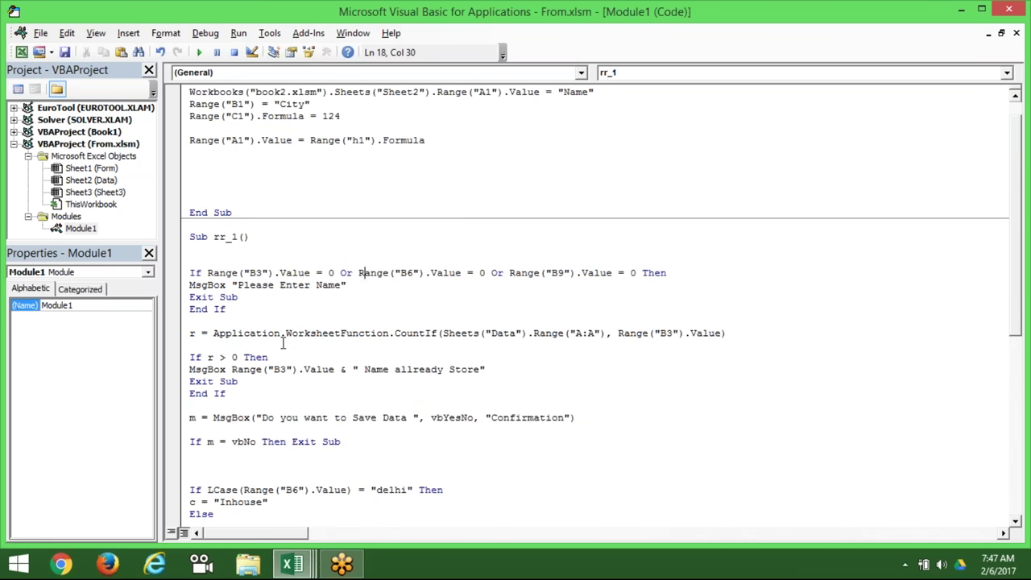
key(shift+Down)
key(Down)
key(Down)
key(Down)
key(Down)
key(shift+Down)
key(Down)
key(Down)
key(Down)
key(Down)
key(Down)
key(Down)
key(shift+Down)
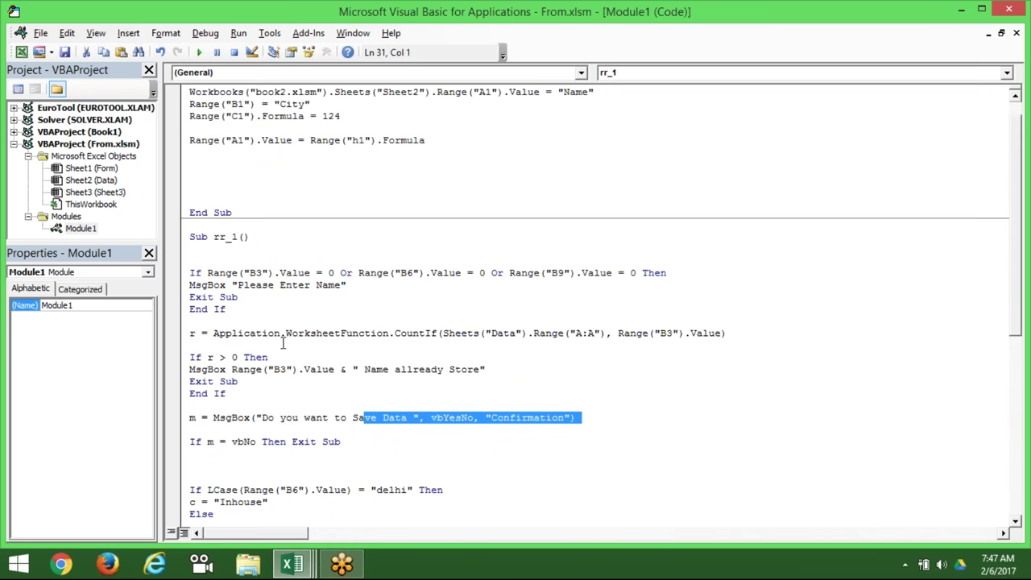
key(Up)
key(Up)
key(Down)
key(shift+Down)
key(Up)
key(Up)
key(Up)
key(Up)
key(Up)
key(Up)
key(Up)
key(Up)
key(Up)
key(Up)
key(Up)
key(Up)
key(Up)
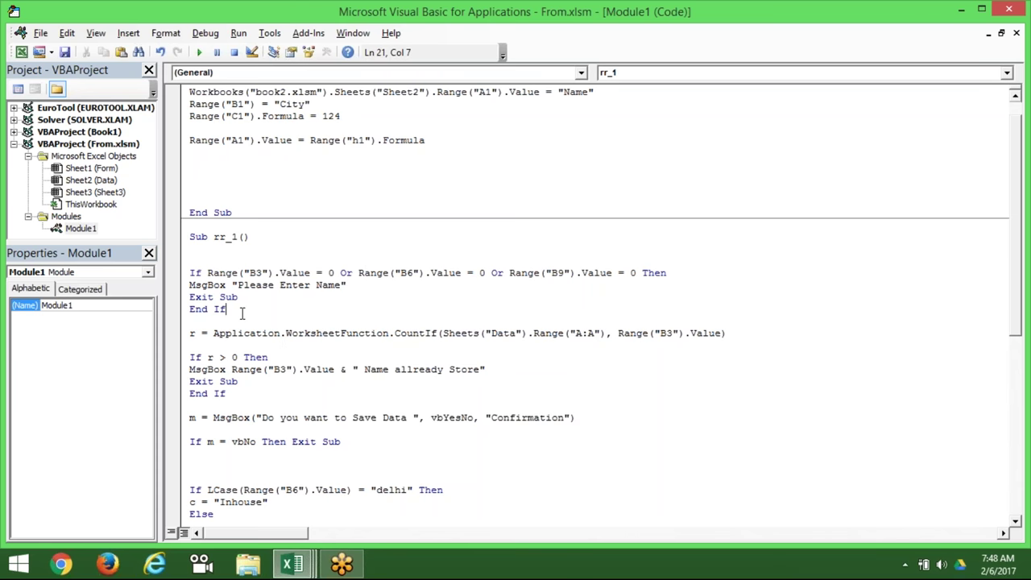
drag(241, 312, 188, 271)
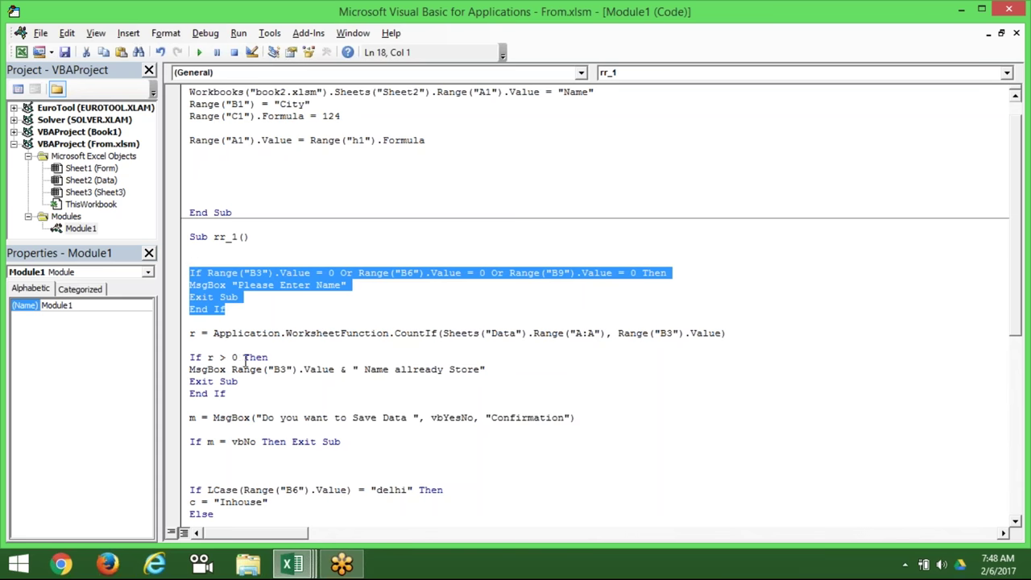
key(alt+F11)
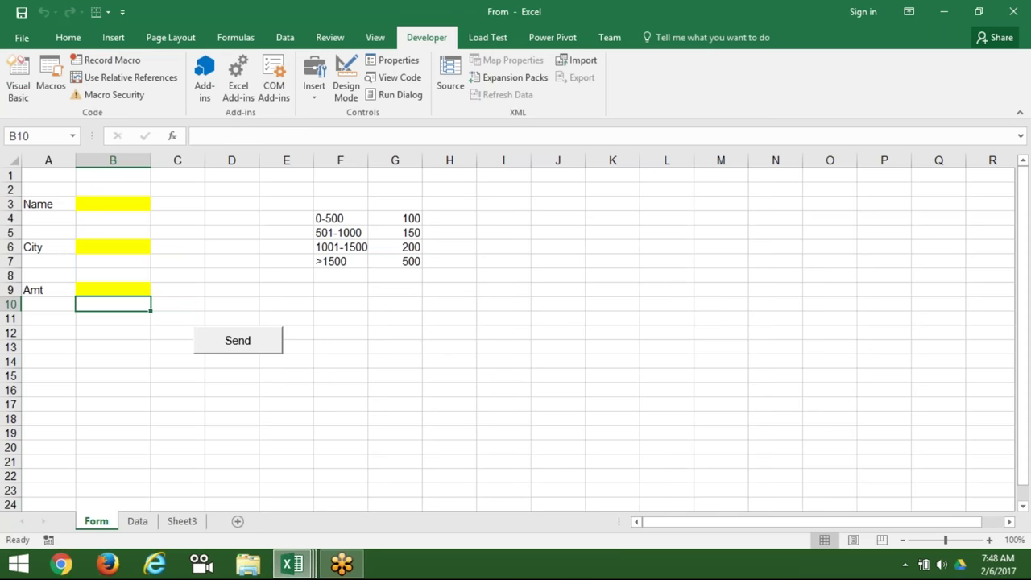
- Return from the Form sheet to the rr_1 code in the VBA editor
key(alt+Tab)
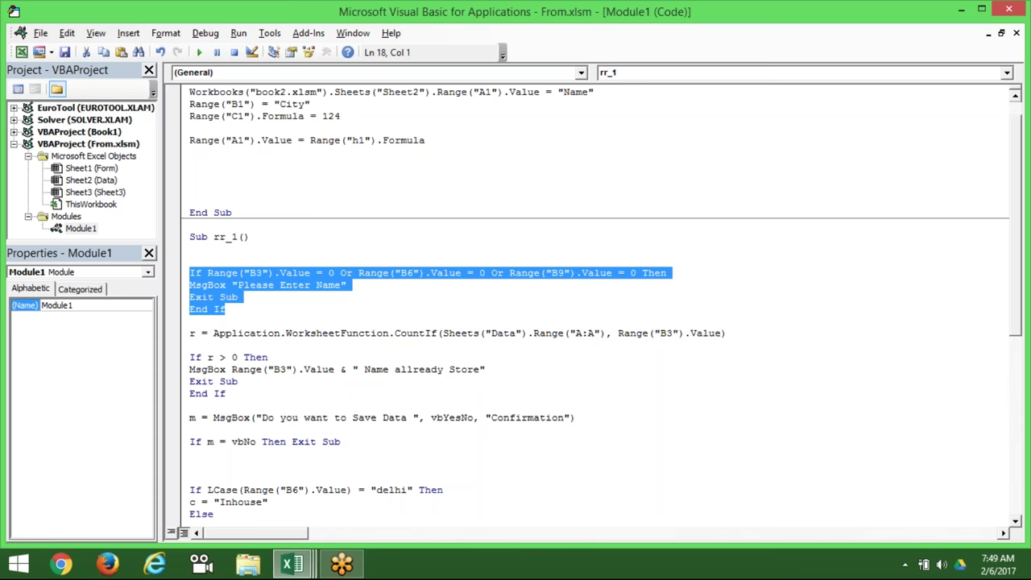
- Highlight the Exit Sub lines, CountIf duplicate lookup and Yes/No confirmation code to explain them
double_click(242, 381)
click(242, 381)
drag(242, 381, 187, 380)
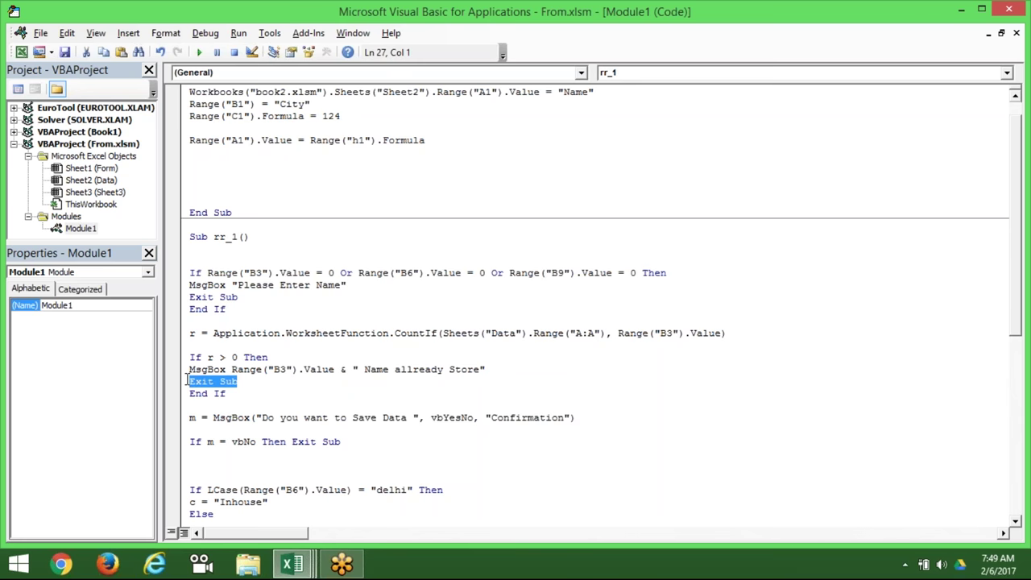
click(230, 334)
mouse_move(240, 296)
mouse_down()
mouse_move(206, 299)
mouse_move(260, 463)
mouse_up()
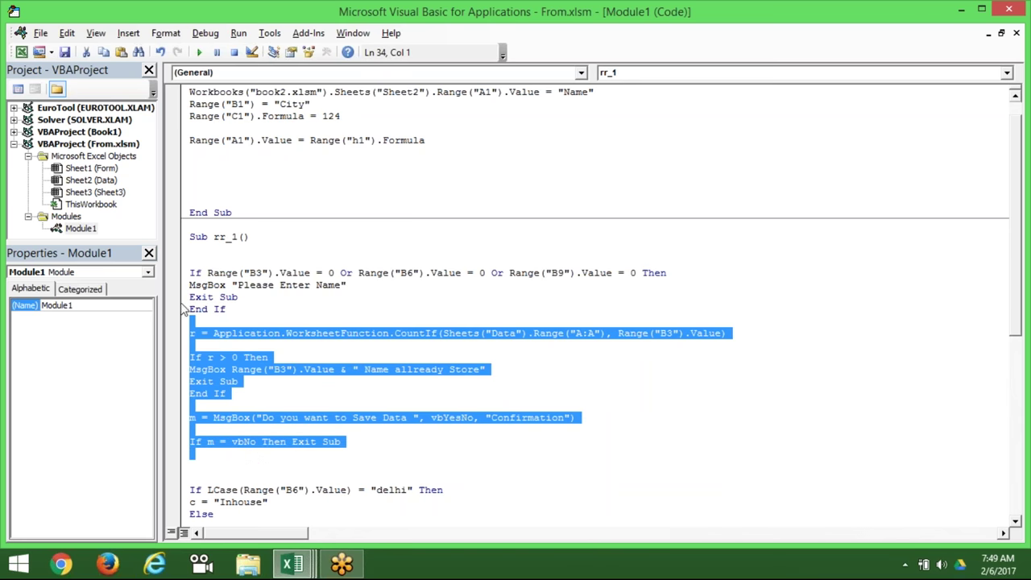
drag(185, 309, 186, 296)
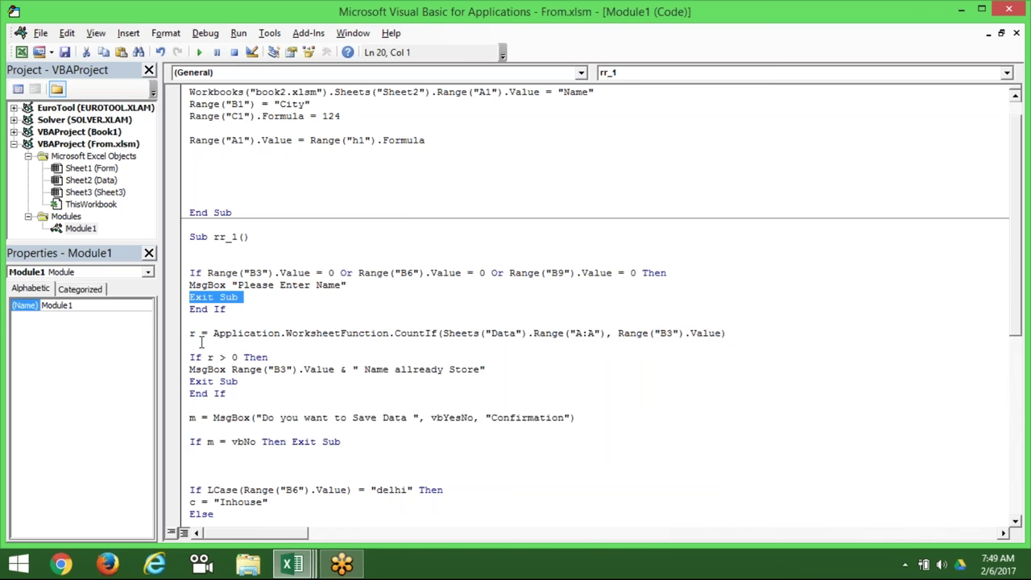
drag(190, 333, 200, 370)
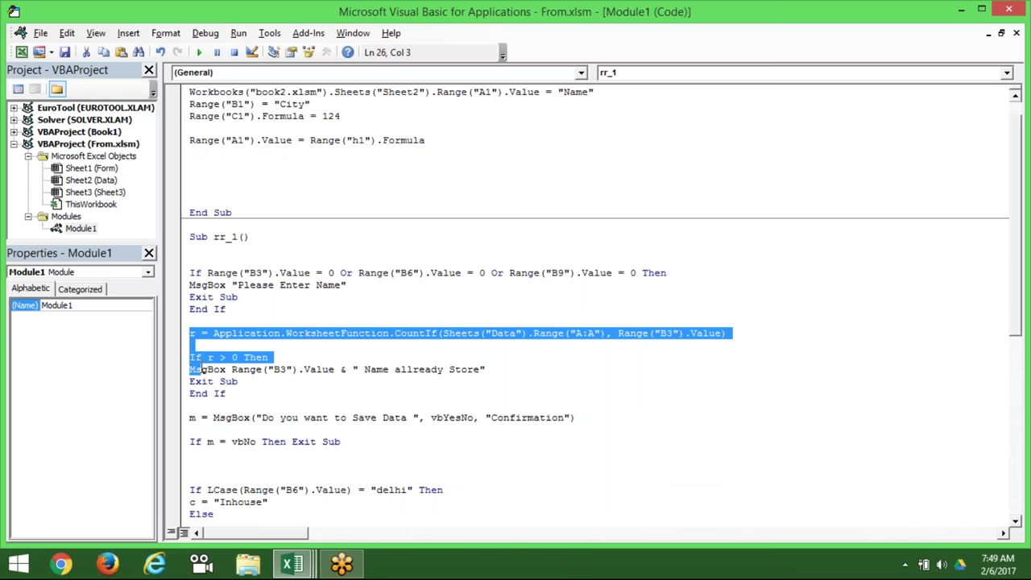
drag(239, 297, 190, 298)
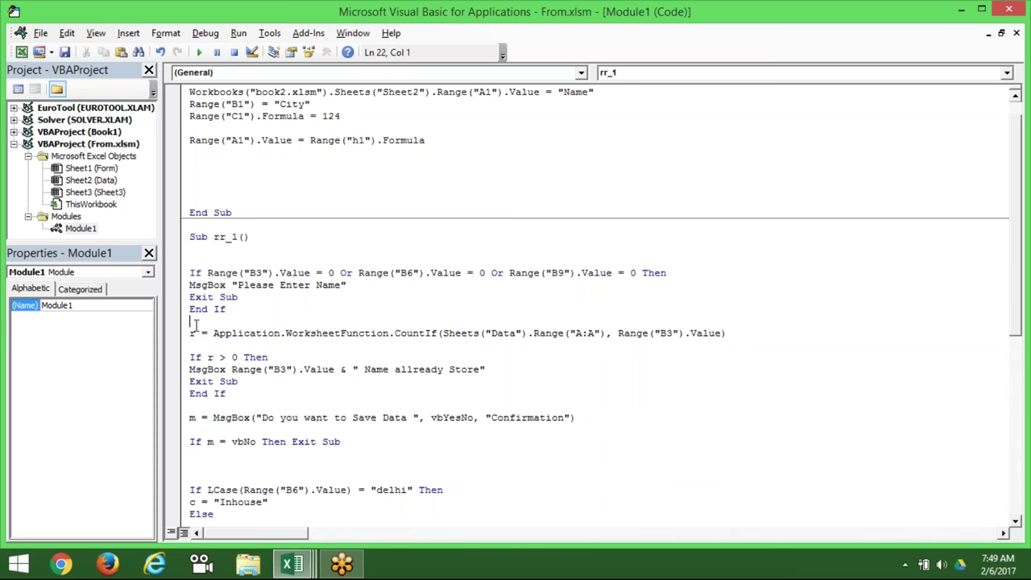
drag(191, 322, 228, 417)
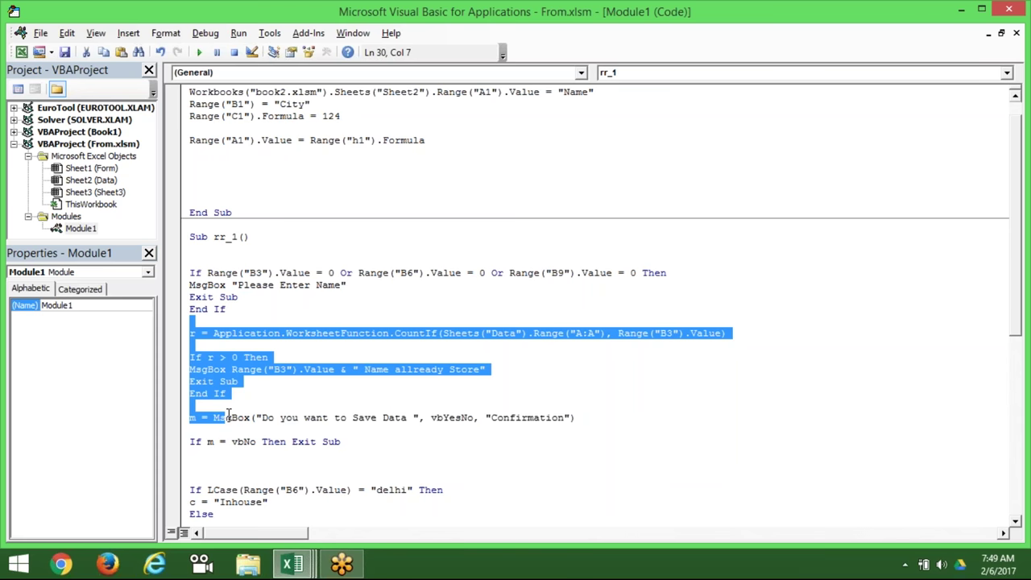
- Select rr_1's code from its Sub line through the module's final End Sub
click(279, 273)
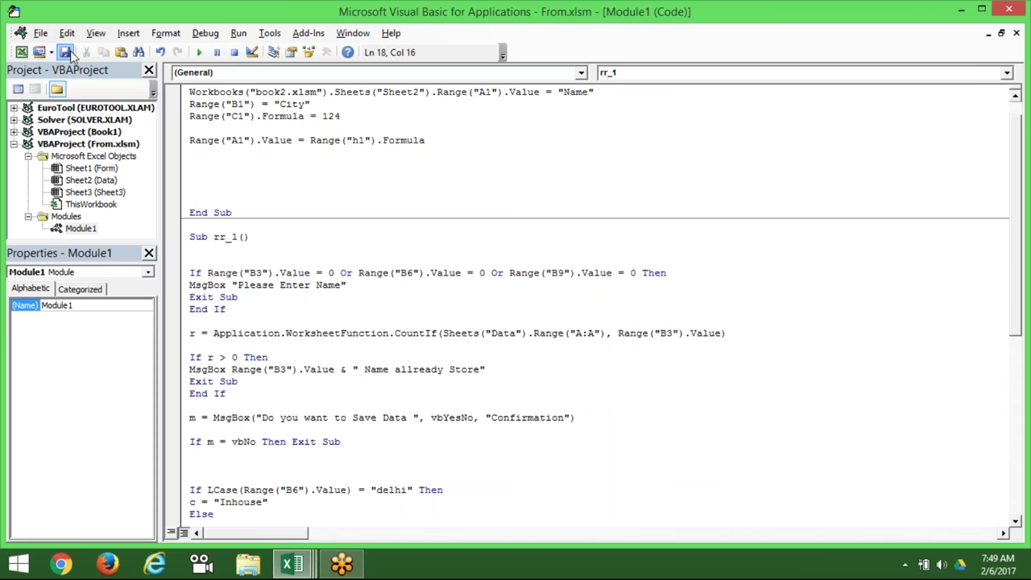
double_click(221, 212)
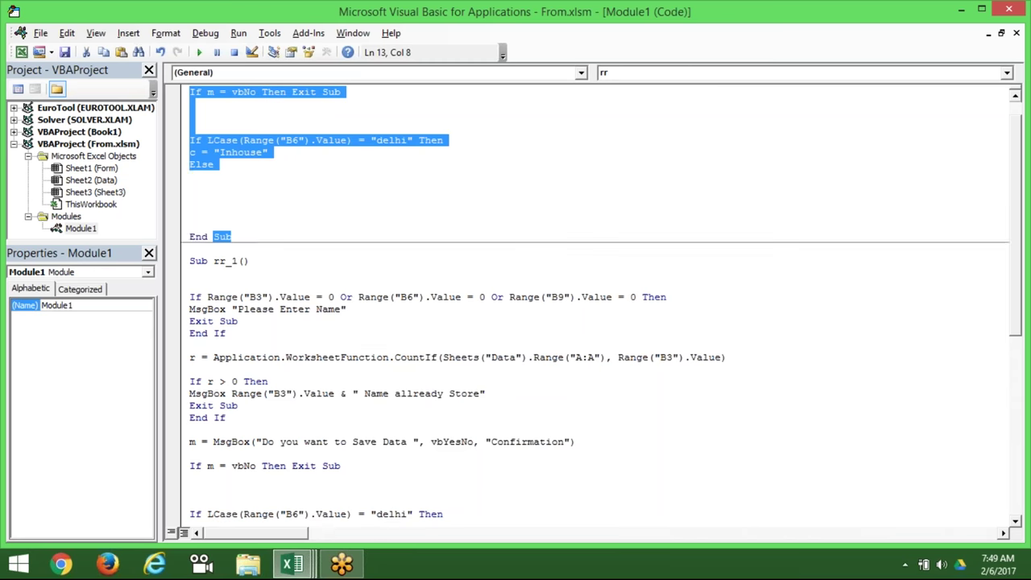
key(ctrl+shift+End)
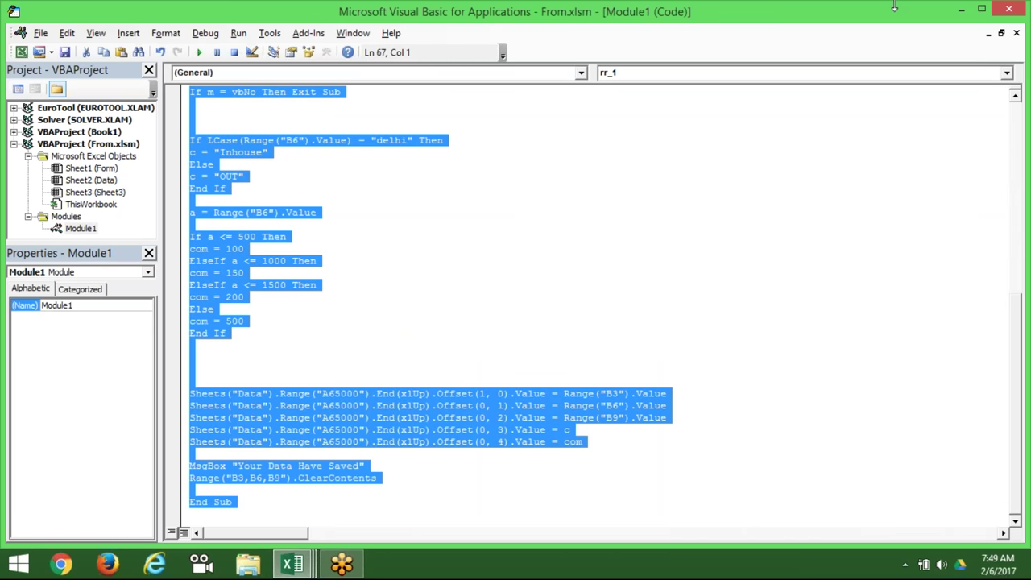
- Close the VBA editor and open the IPT-Jan workbook from Book1's recent files
click(1024, 5)
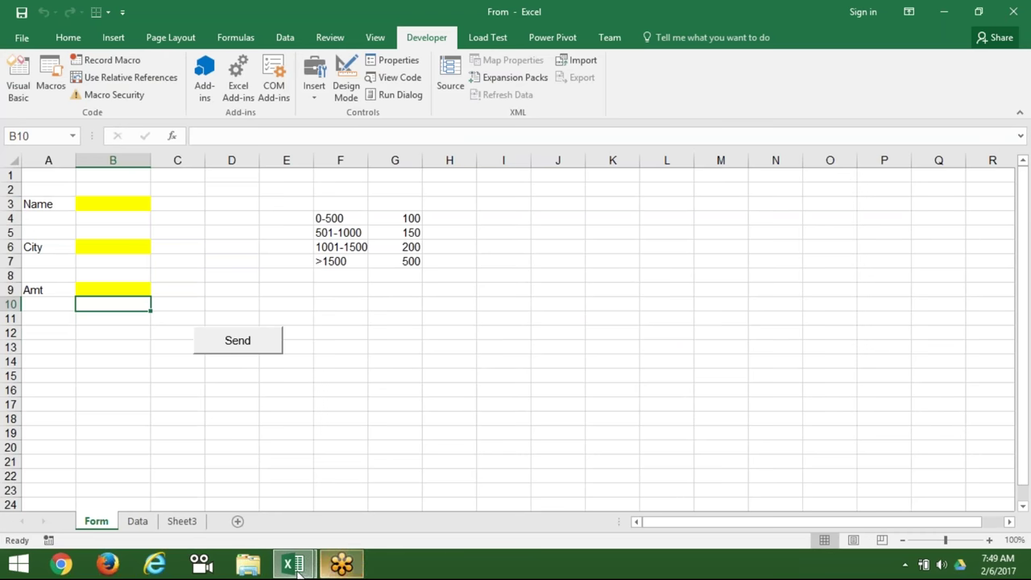
click(400, 390)
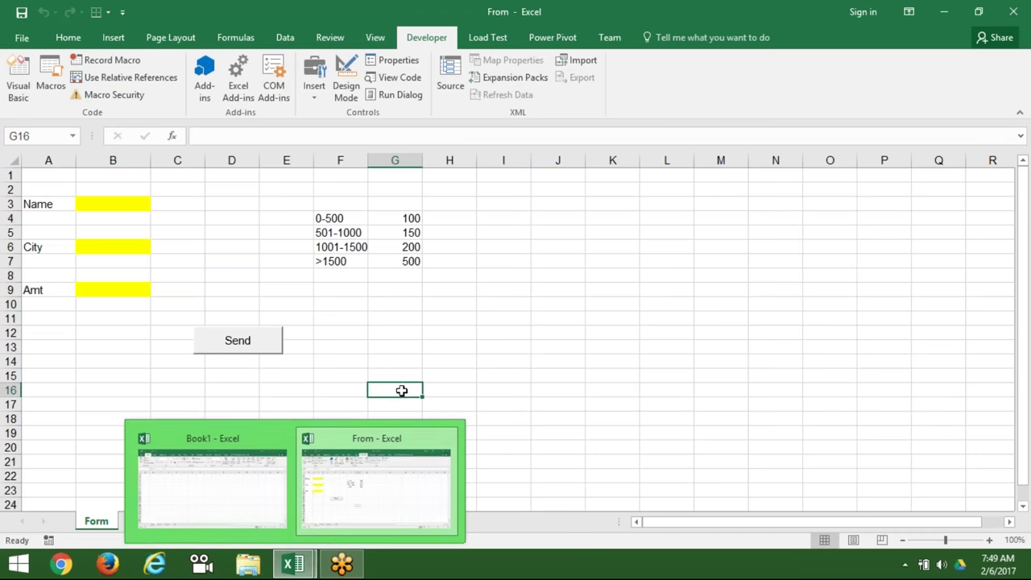
click(1013, 11)
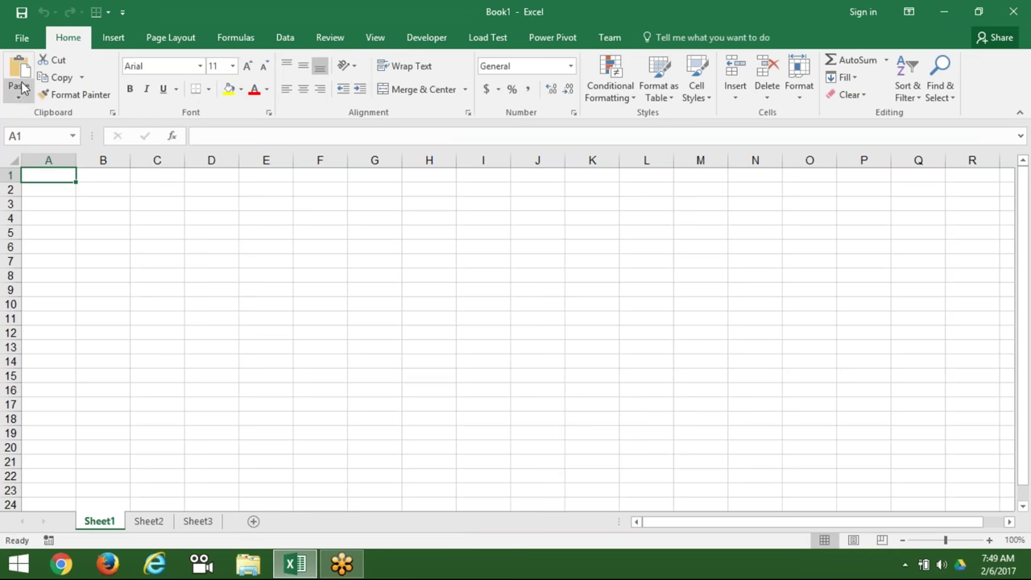
click(22, 39)
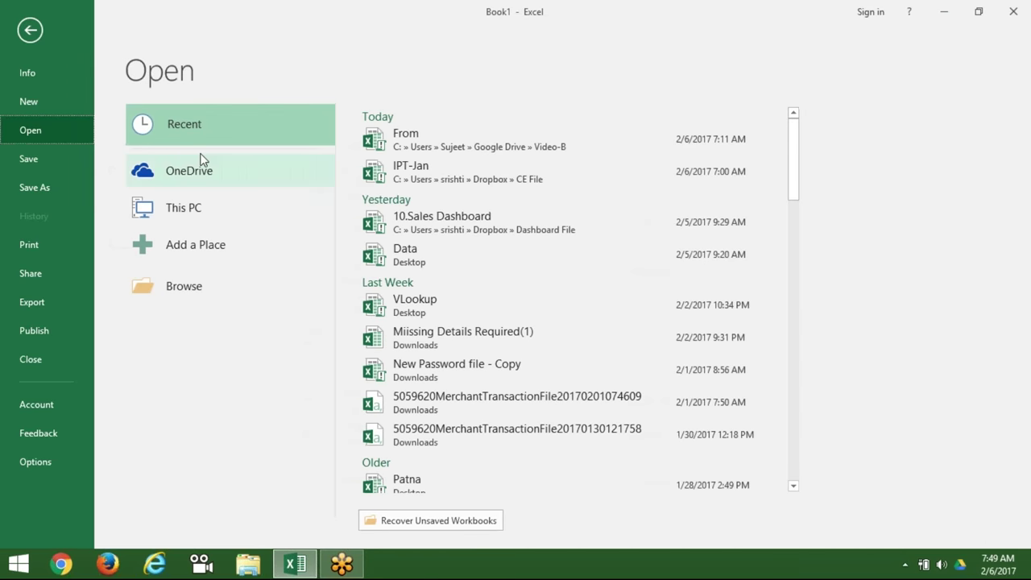
click(393, 171)
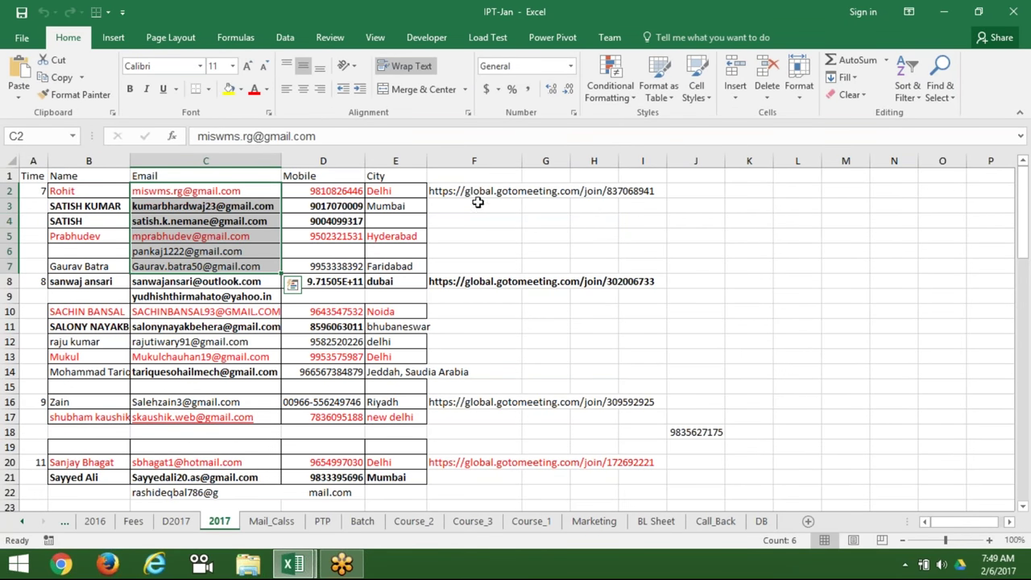
- Replace F2's meeting link with the pasted macro code and turn off Wrap Text
click(473, 194)
key(Delete)
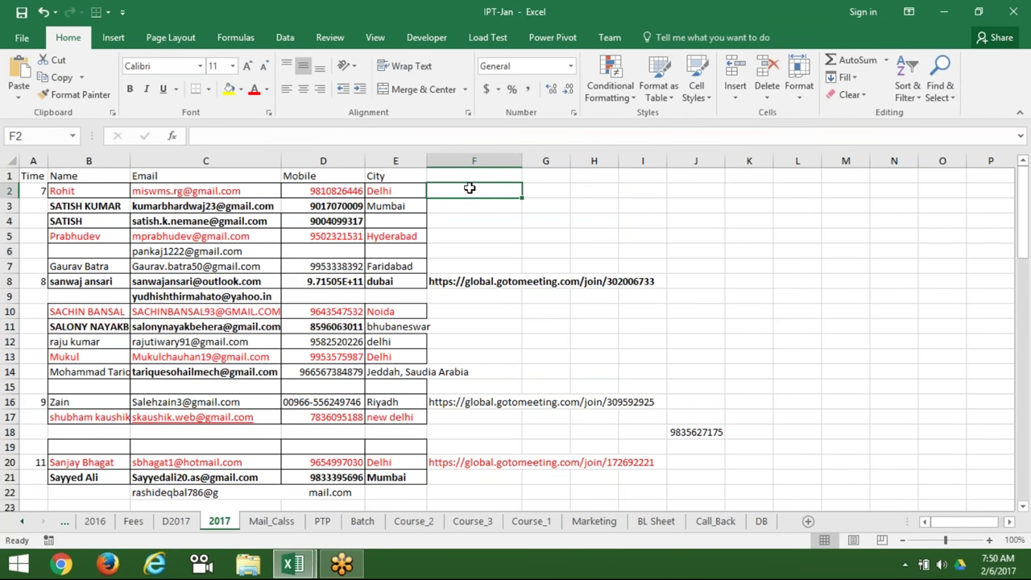
key(ctrl+v)
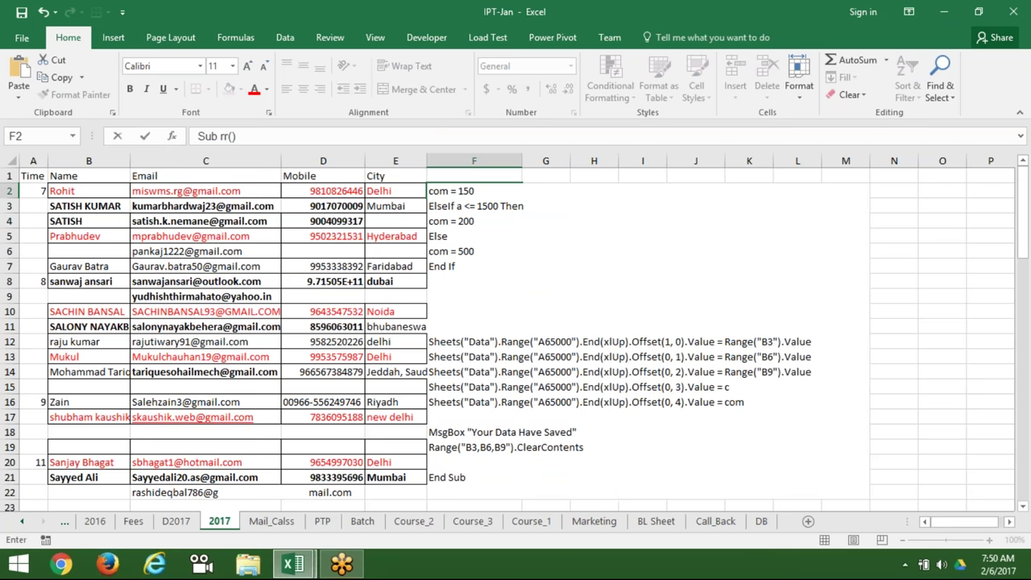
key(ctrl+Return)
scroll(464, 182, down, 1)
scroll(463, 181, up, 1)
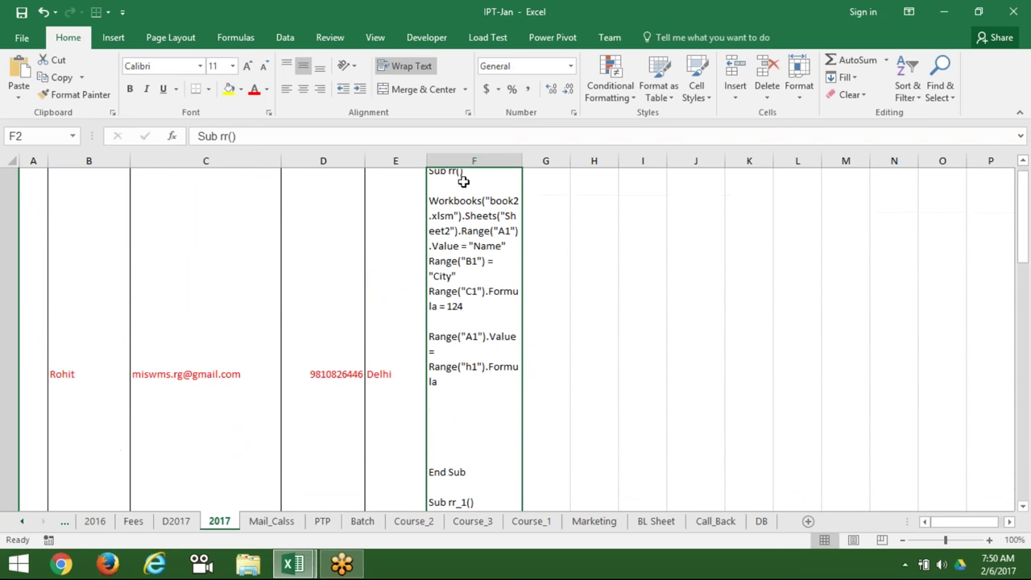
click(406, 66)
scroll(522, 176, up, 1)
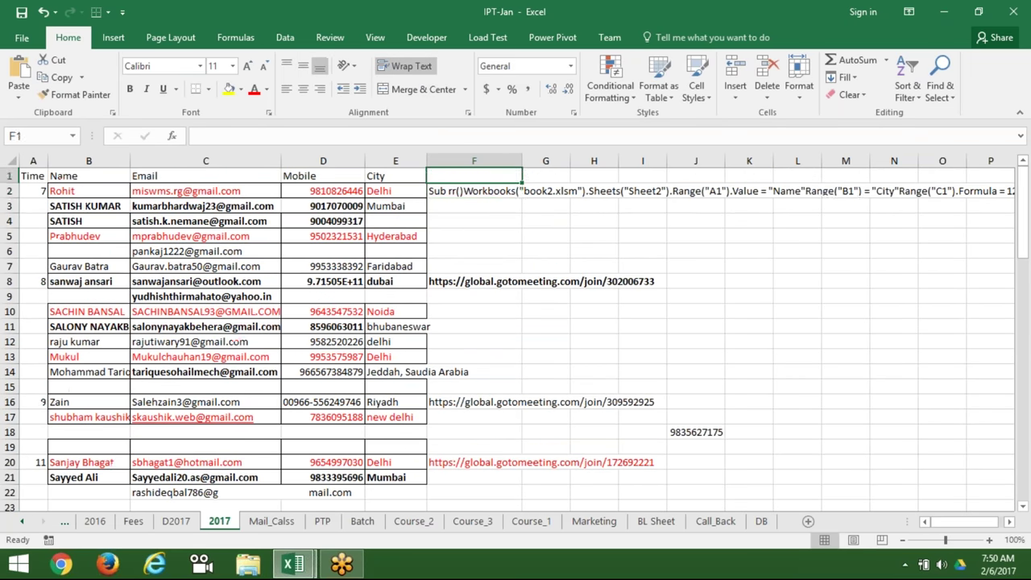
- Select the Email entries from C2 downward, then minimise everything to show the desktop
click(322, 190)
click(205, 191)
drag(205, 191, 205, 266)
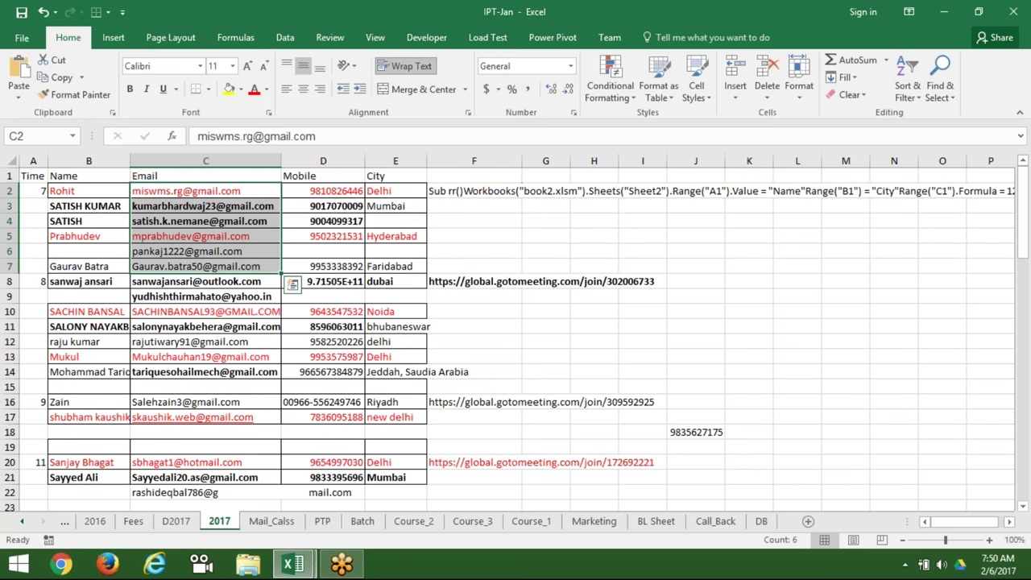
key(Escape)
key(super+d)
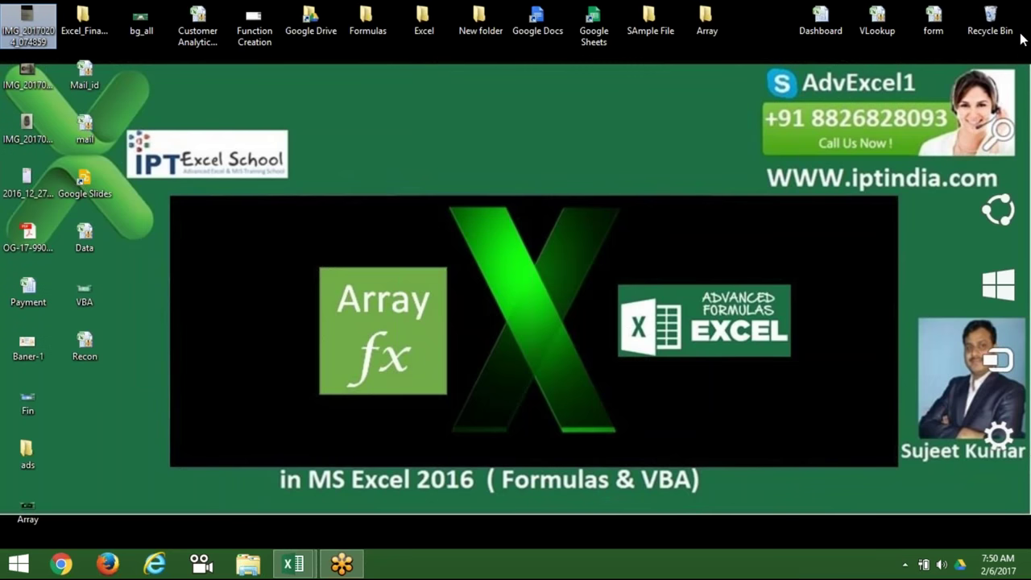
click(791, 163)
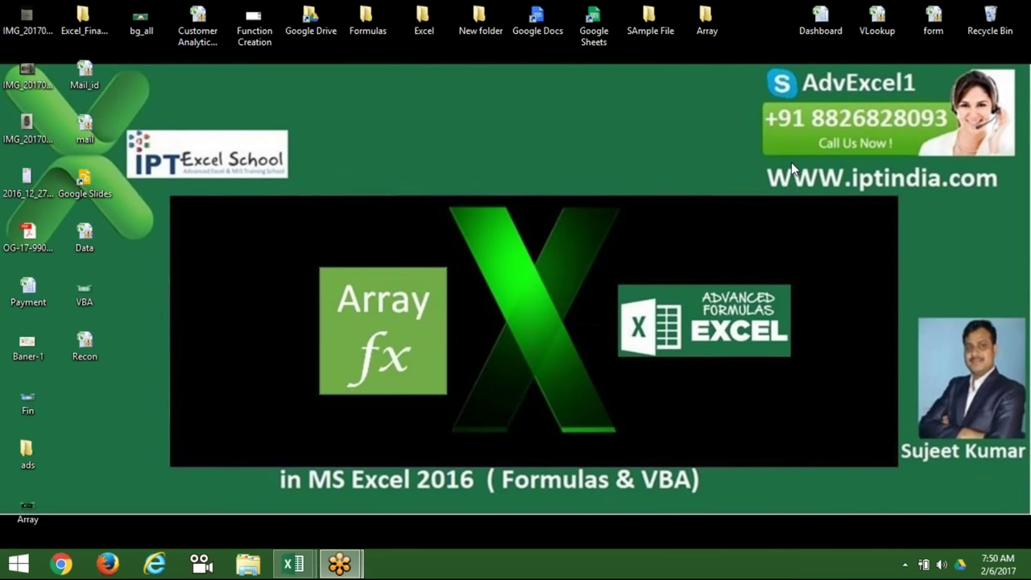